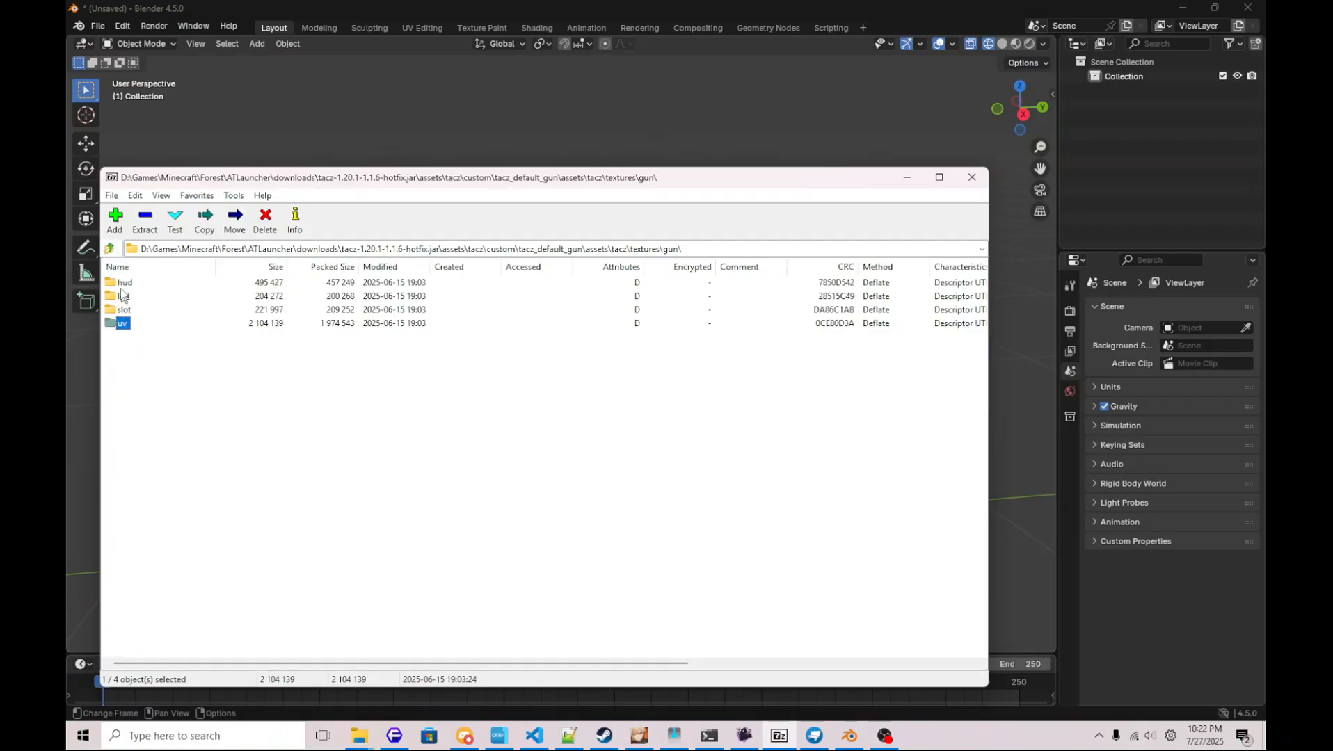
Return to the root of the tacz-1.20.1-1.1.6-hotfix.jar archive.
{"action": "left_click", "coordinate": [110, 250]}
{"action": "left_click", "coordinate": [110, 250]}
{"action": "left_click", "coordinate": [110, 251]}
{"action": "left_click", "coordinate": [110, 250]}
{"action": "left_click", "coordinate": [110, 251]}
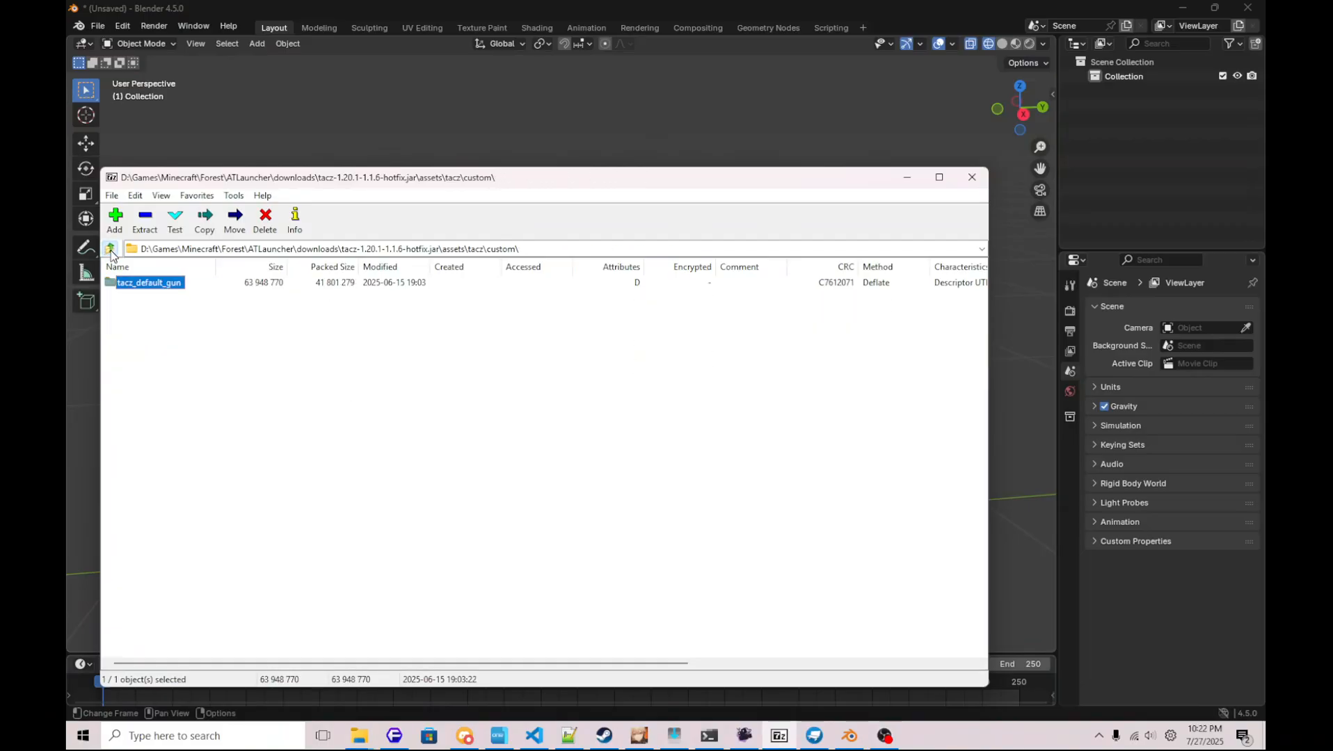
{"action": "left_click", "coordinate": [110, 250]}
{"action": "left_click", "coordinate": [110, 251]}
{"action": "left_click", "coordinate": [110, 250]}
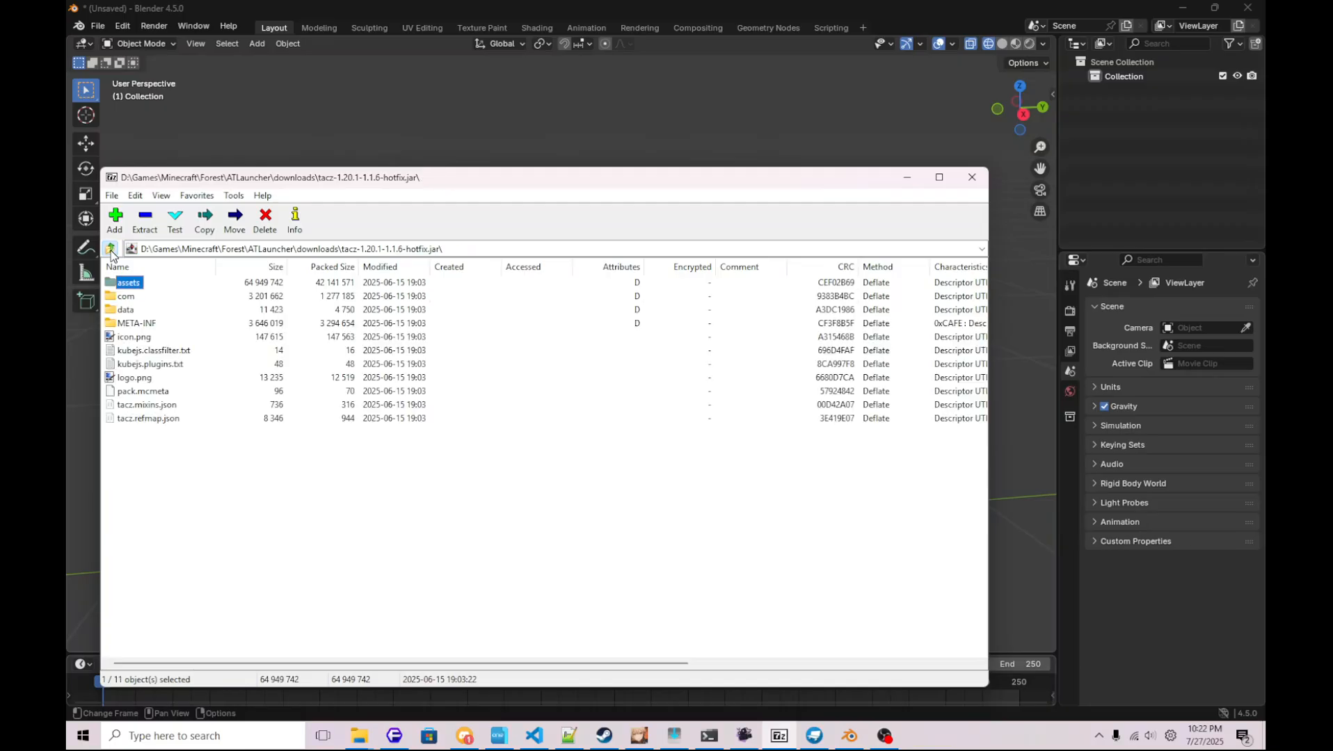
Open the archive folder assets\tacz\custom\tacz_default_gun\assets\tacz\geo_models\gun.
{"action": "double_click", "coordinate": [124, 284]}
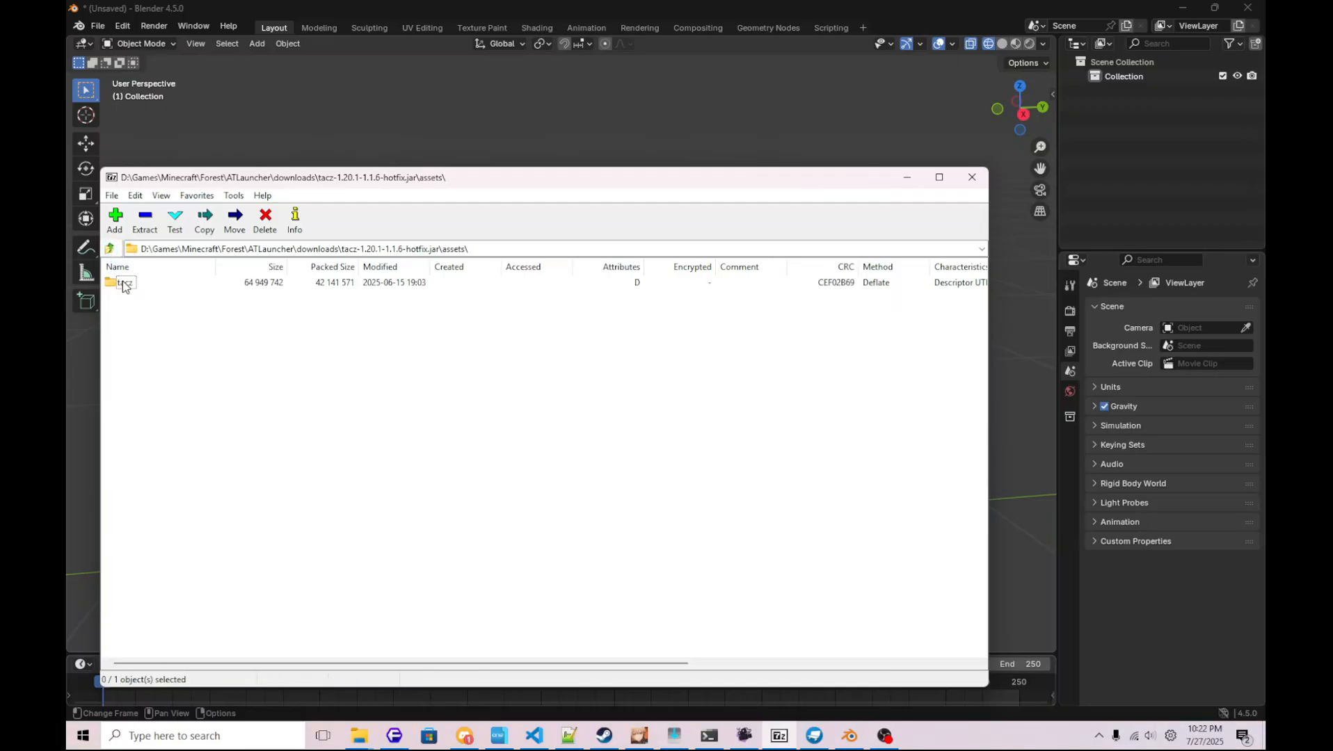
{"action": "left_click", "coordinate": [123, 284]}
{"action": "double_click", "coordinate": [125, 285]}
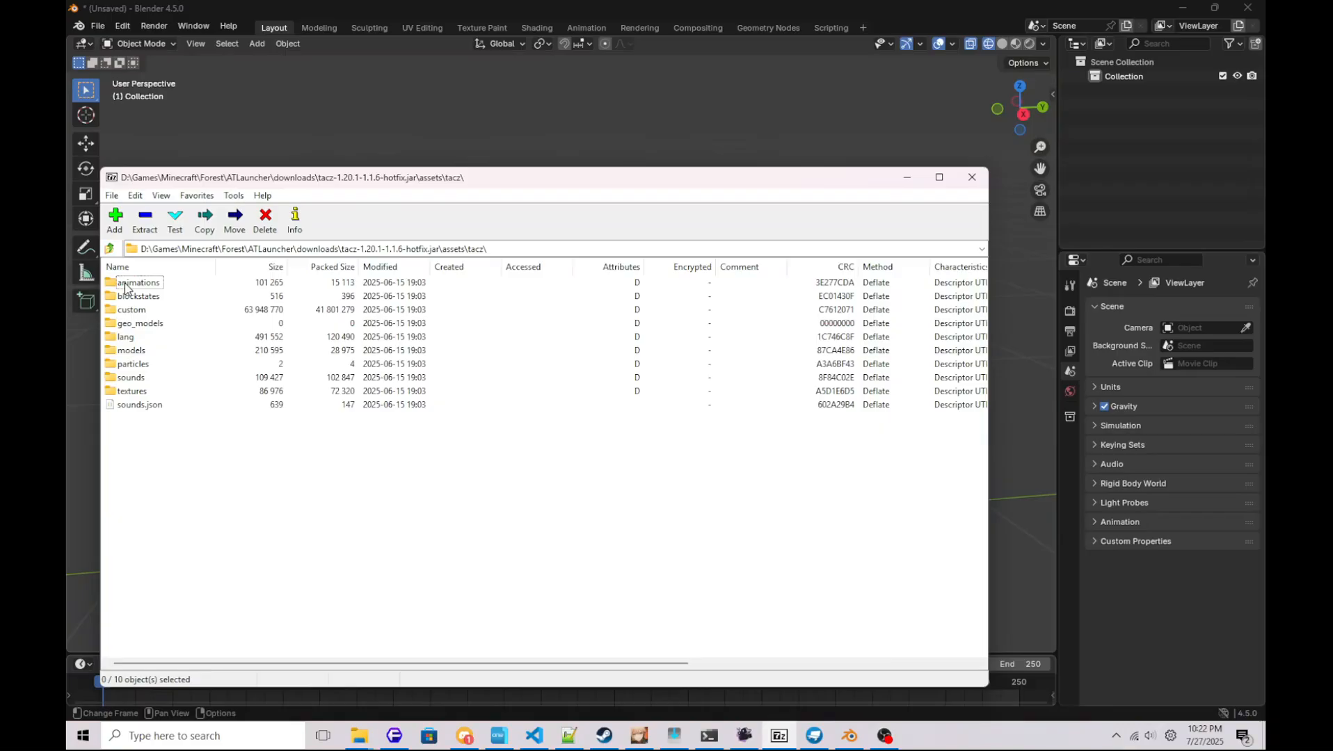
{"action": "double_click", "coordinate": [140, 311]}
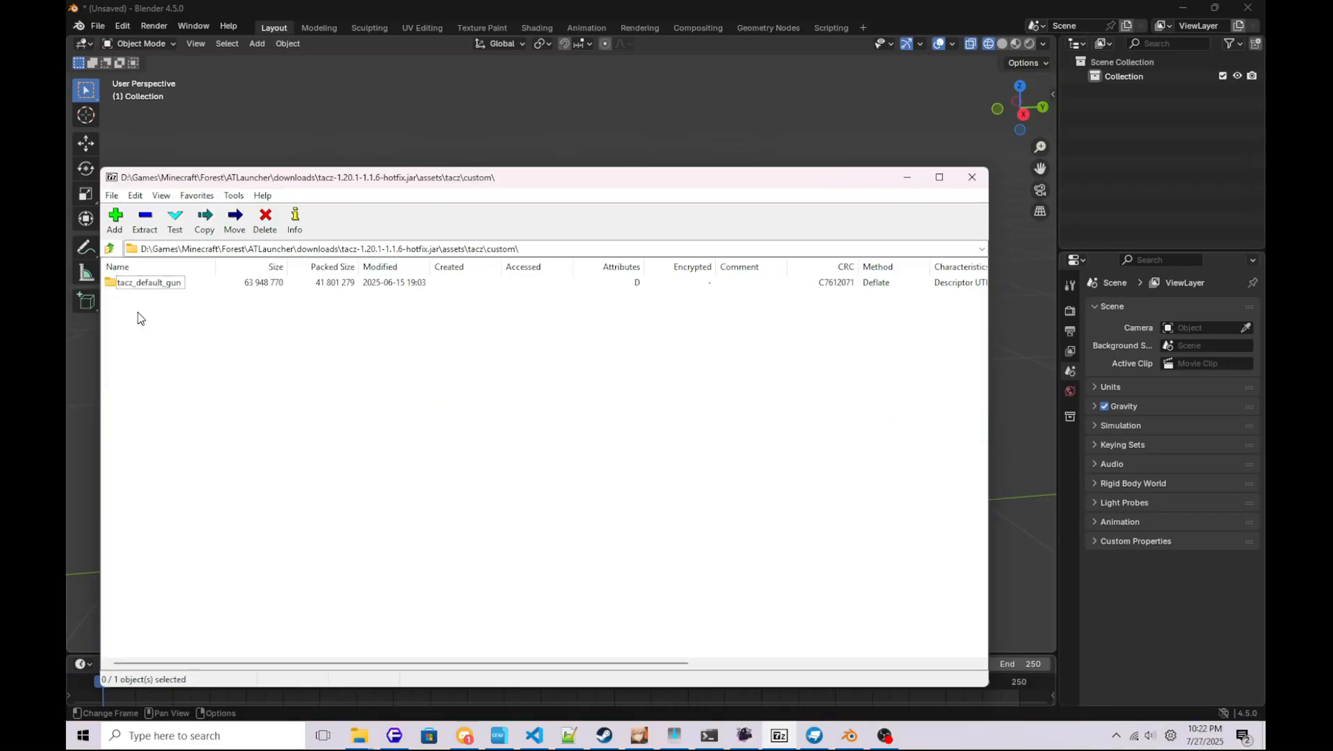
{"action": "double_click", "coordinate": [140, 286]}
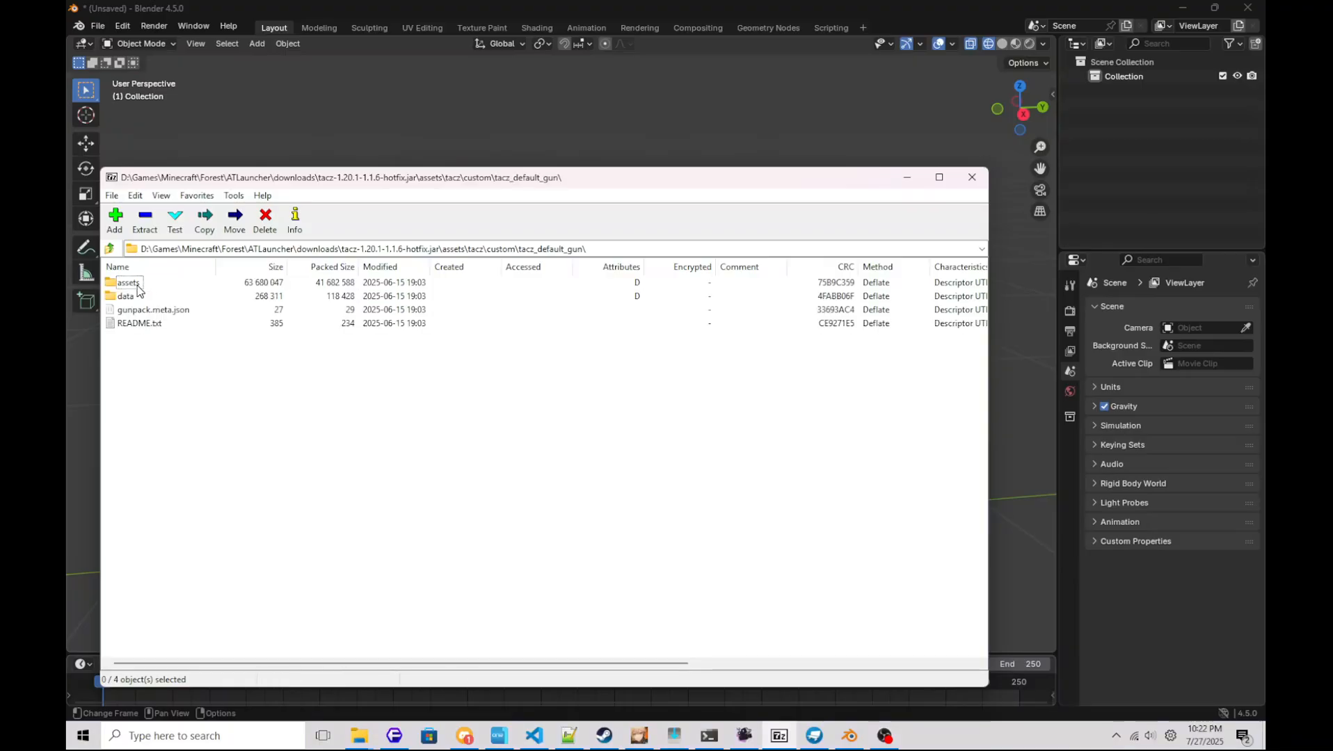
{"action": "double_click", "coordinate": [137, 288]}
{"action": "double_click", "coordinate": [126, 285]}
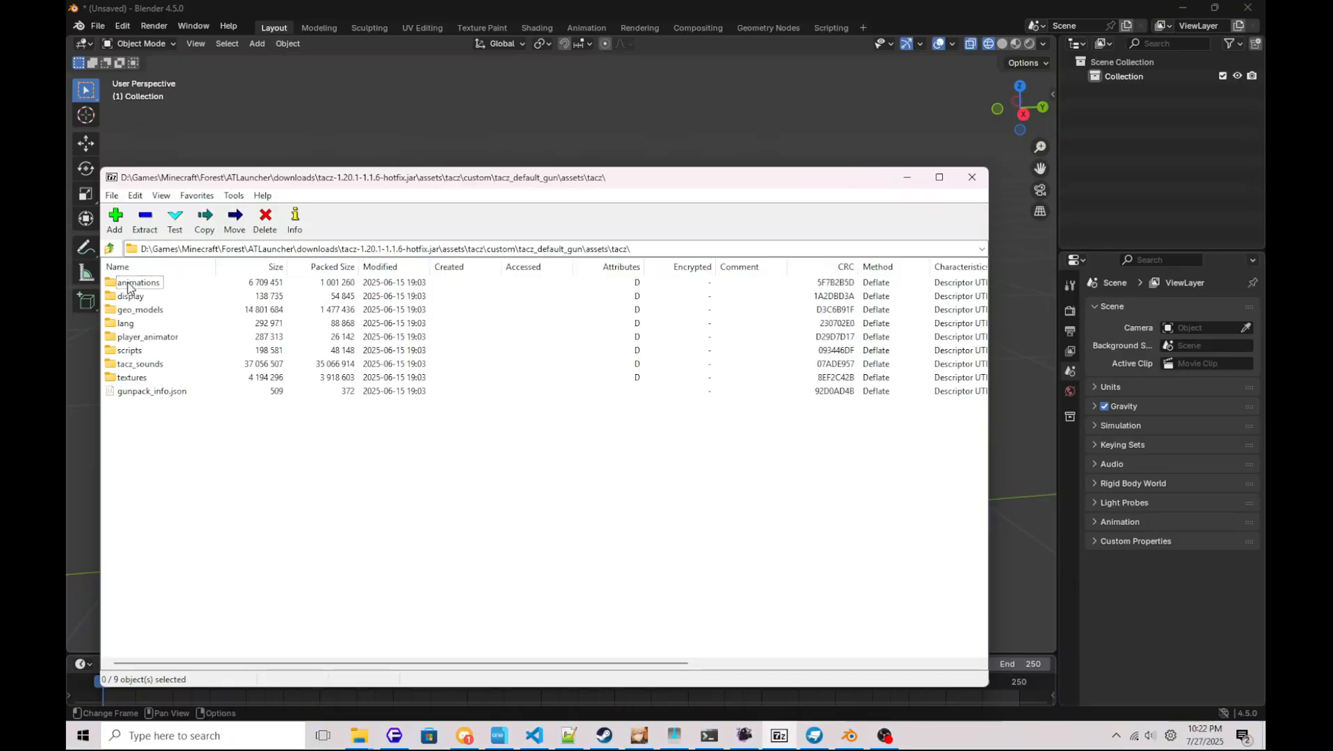
{"action": "double_click", "coordinate": [137, 311]}
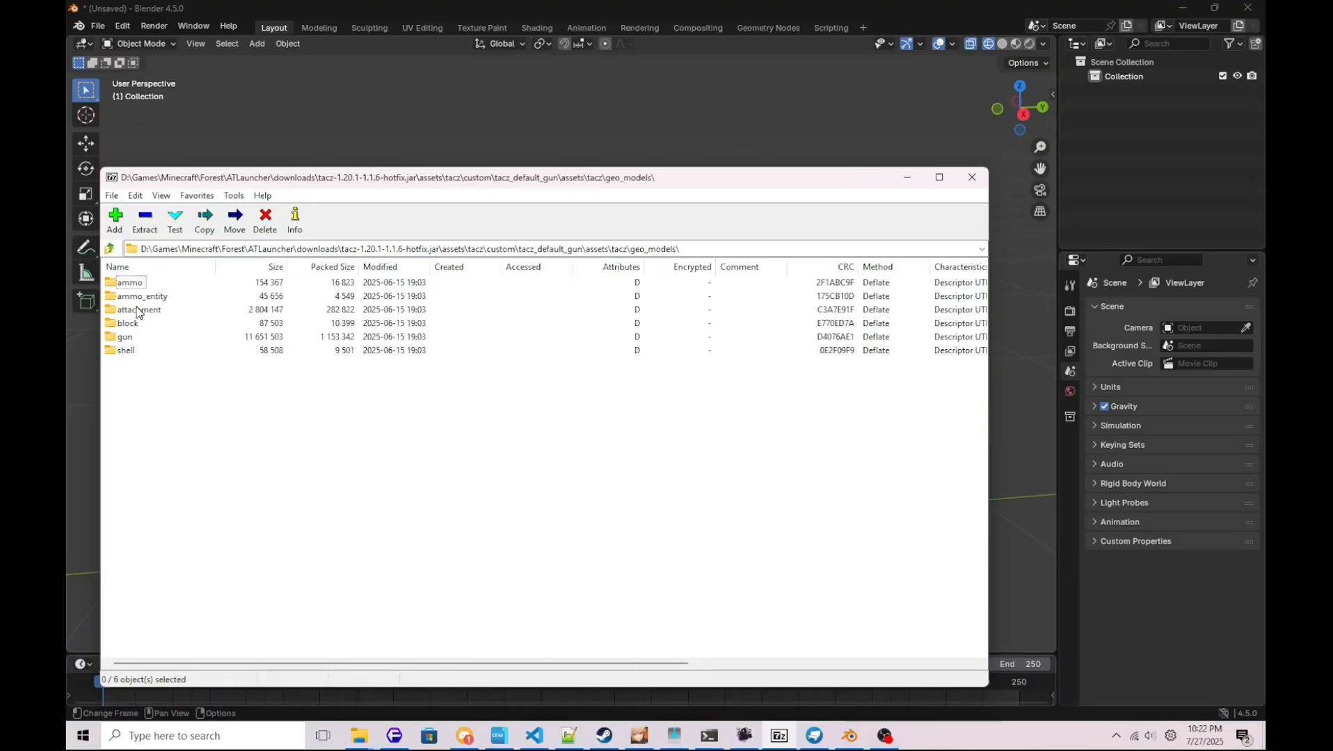
{"action": "left_click", "coordinate": [128, 339]}
{"action": "double_click", "coordinate": [129, 338]}
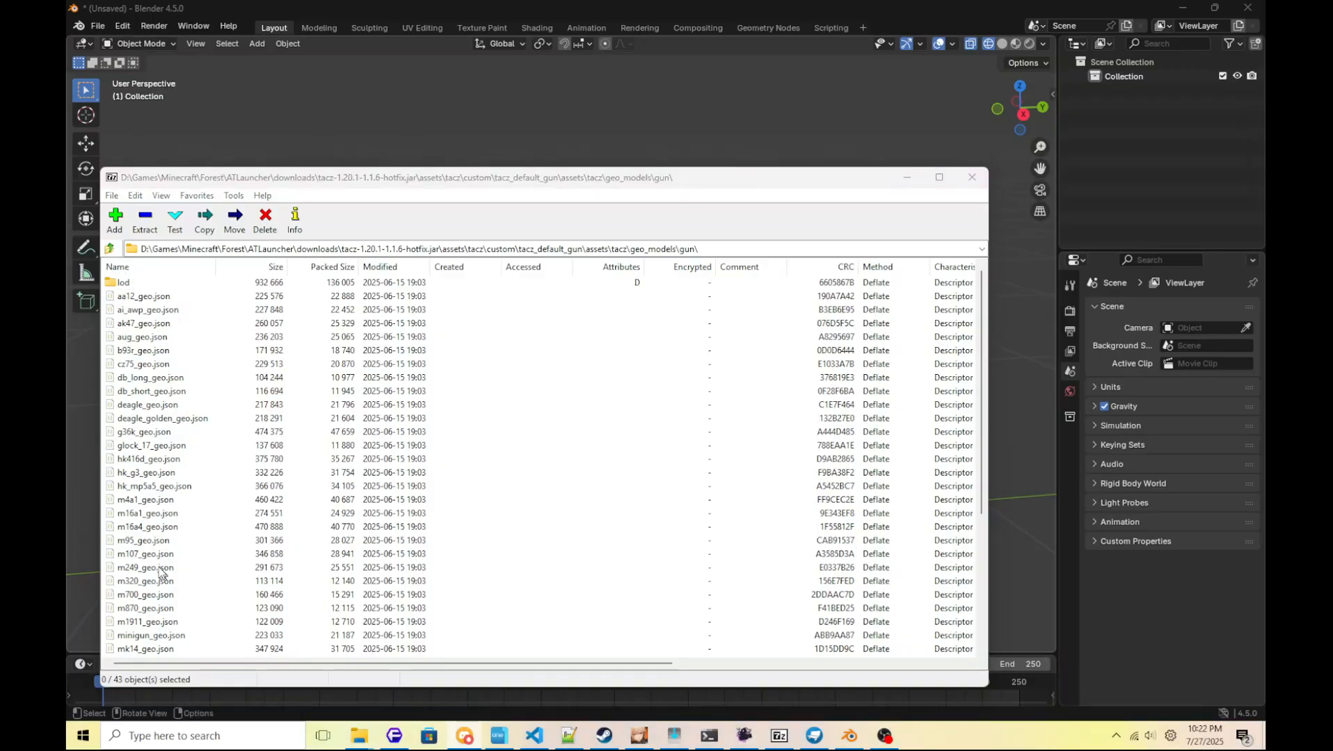
Extract m4a1_geo.json from the archive into a File Explorer folder.
{"action": "left_click", "coordinate": [146, 501]}
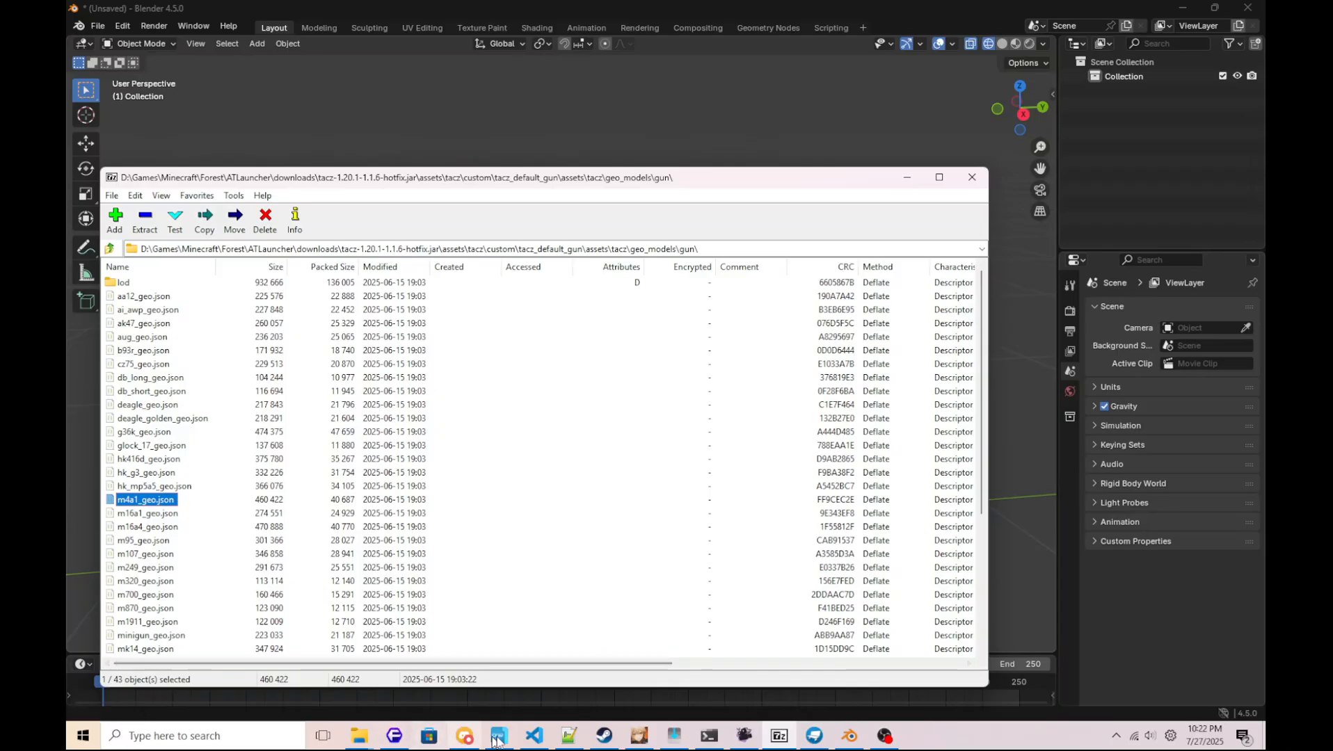
{"action": "mouse_move", "coordinate": [359, 736]}
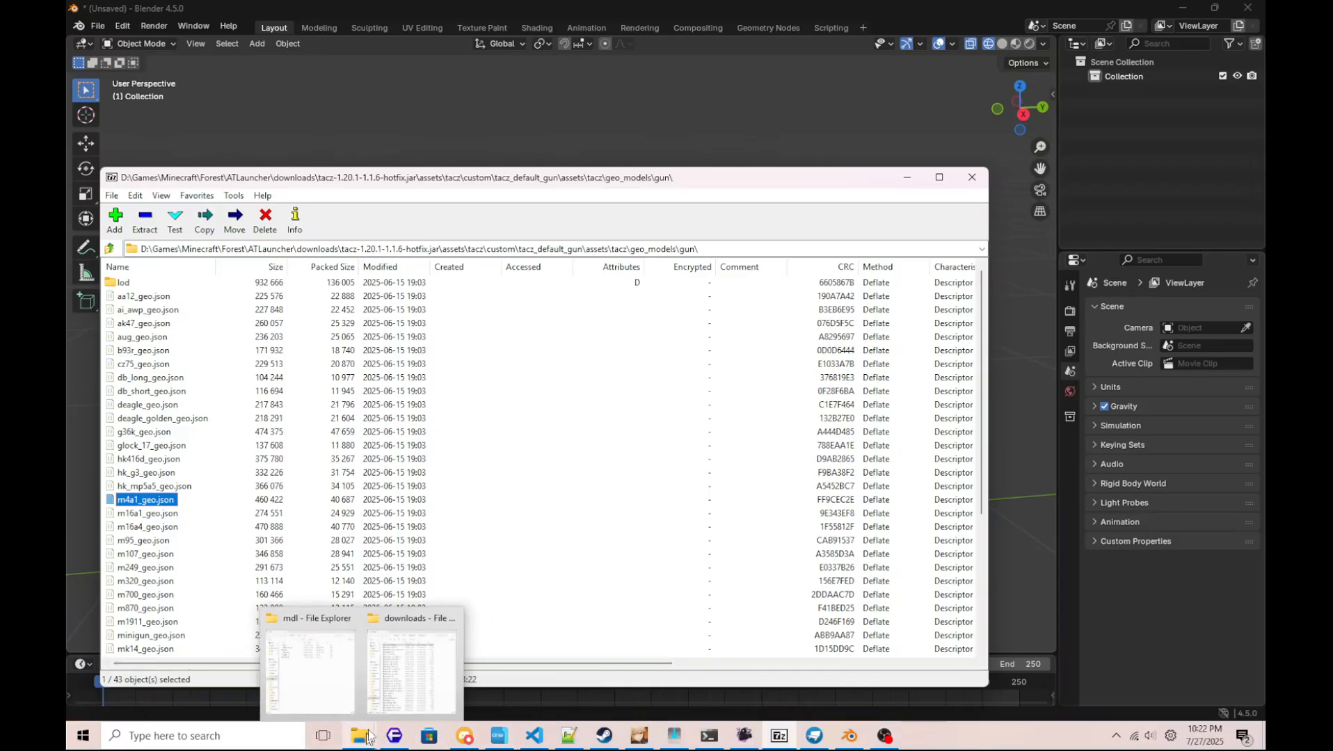
{"action": "left_click", "coordinate": [375, 680]}
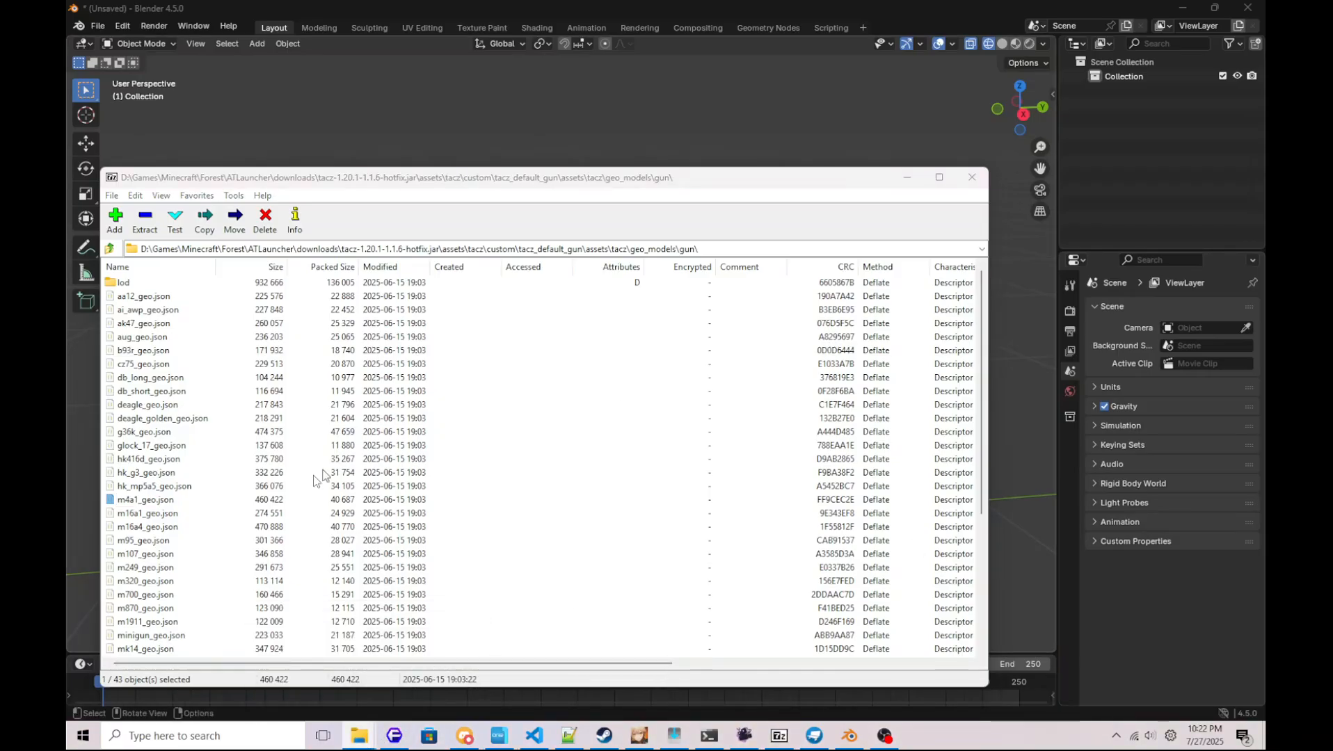
{"action": "left_click_drag", "start_coordinate": [146, 500], "coordinate": [1171, 453]}
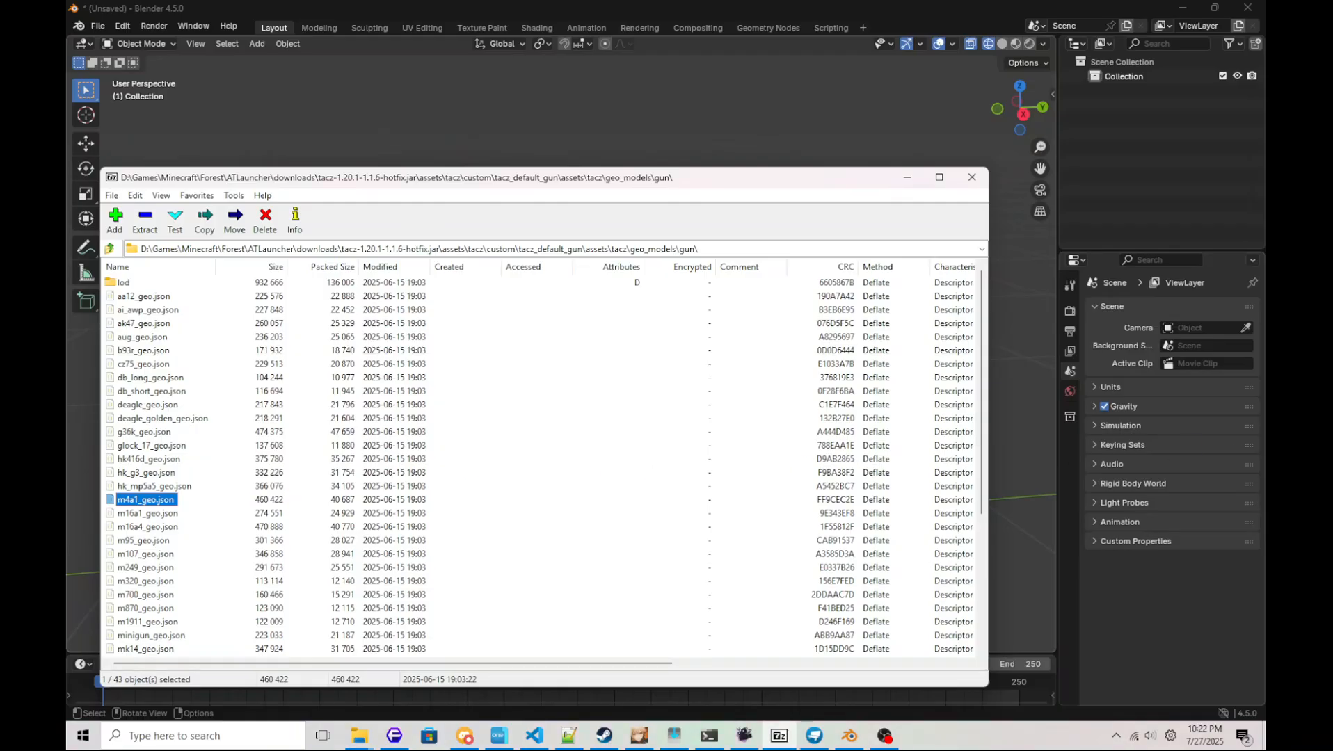
Find m4a1.png in the default gun pack's textures\gun\uv folder and extract it from the archive.
{"action": "left_click", "coordinate": [111, 249]}
{"action": "left_click", "coordinate": [111, 249]}
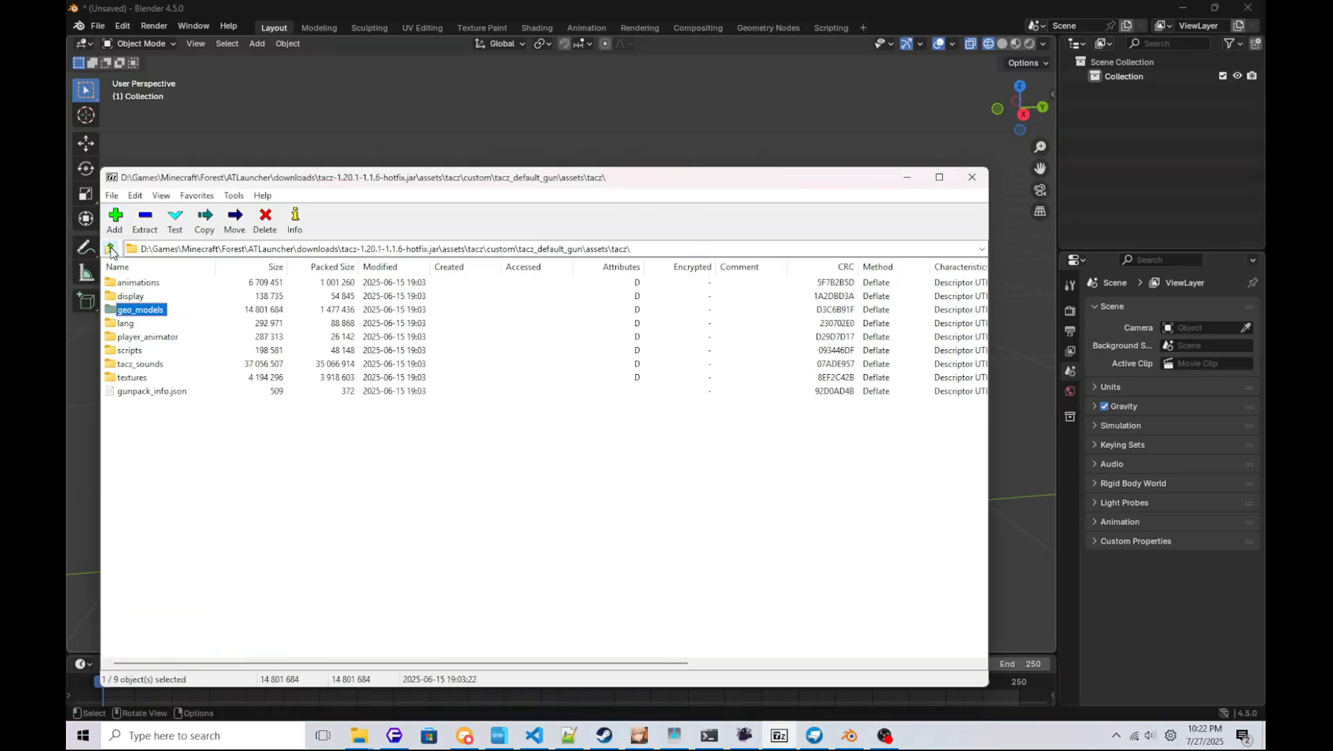
{"action": "double_click", "coordinate": [131, 380]}
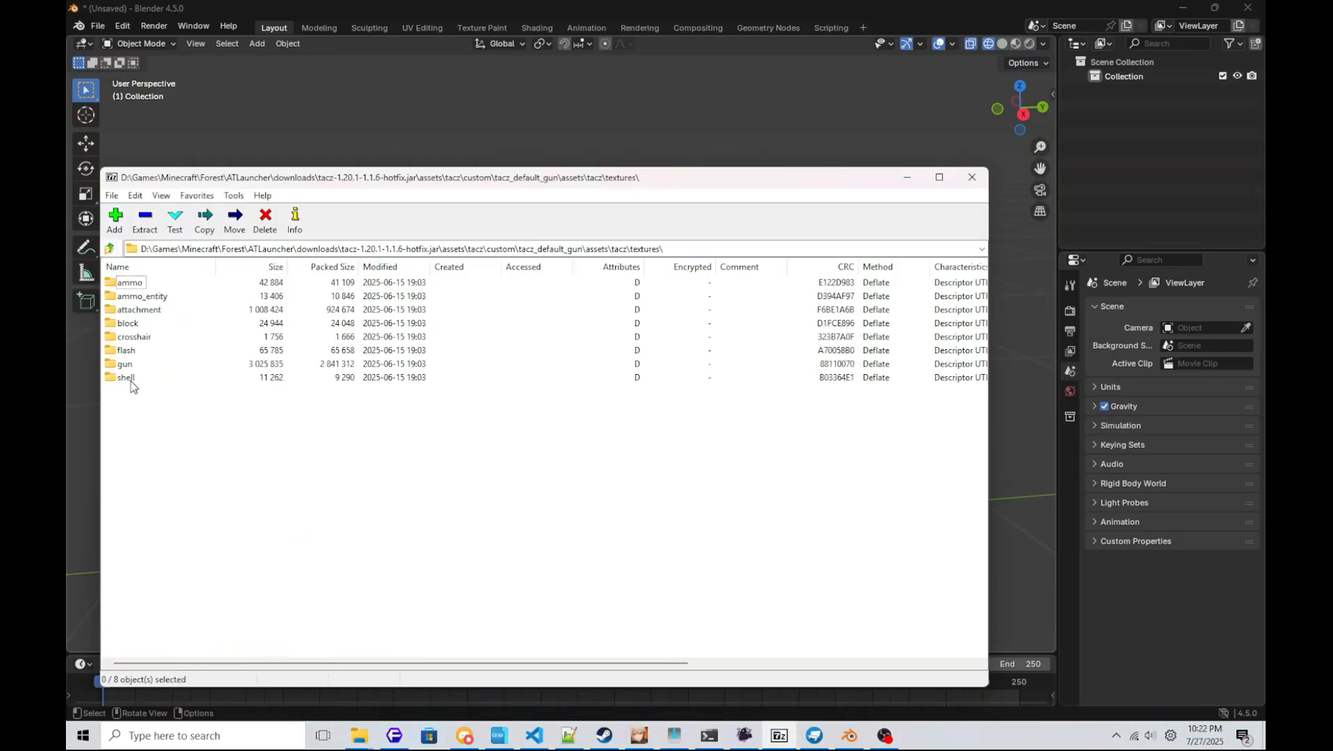
{"action": "double_click", "coordinate": [128, 364]}
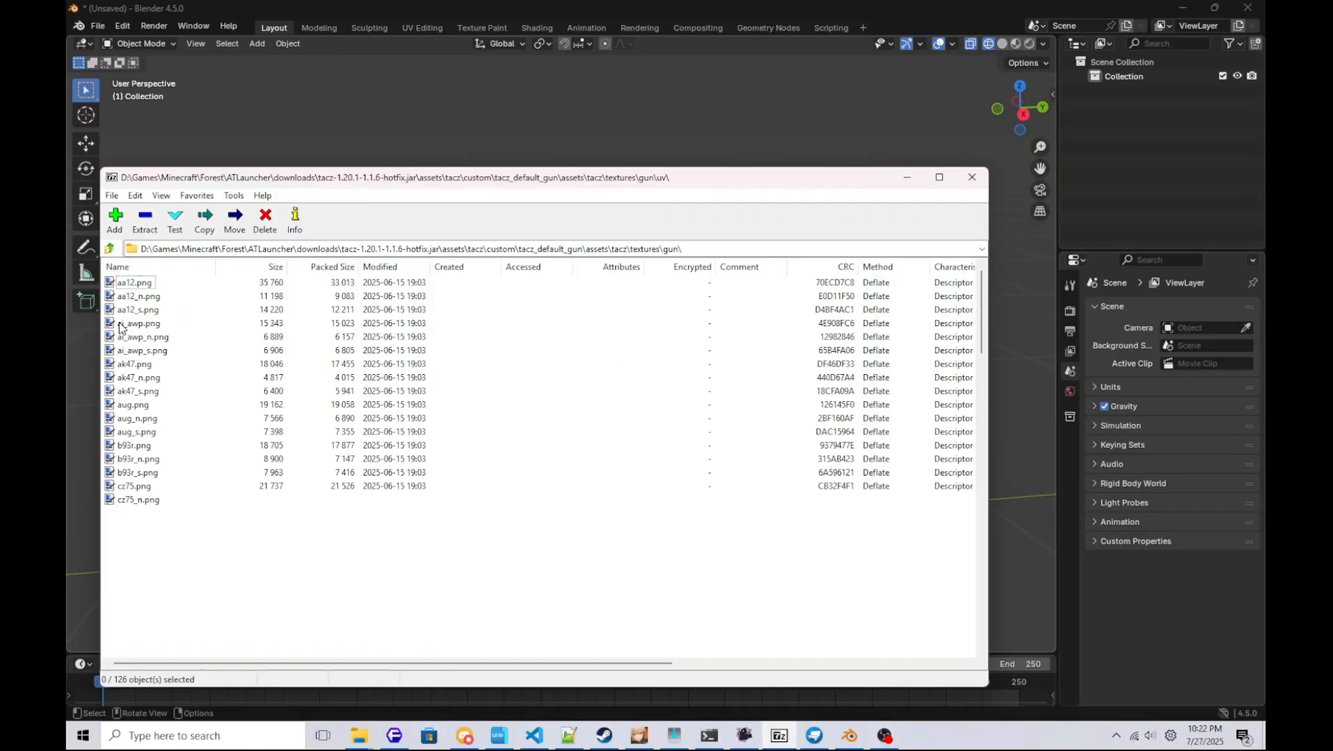
{"action": "double_click", "coordinate": [122, 325]}
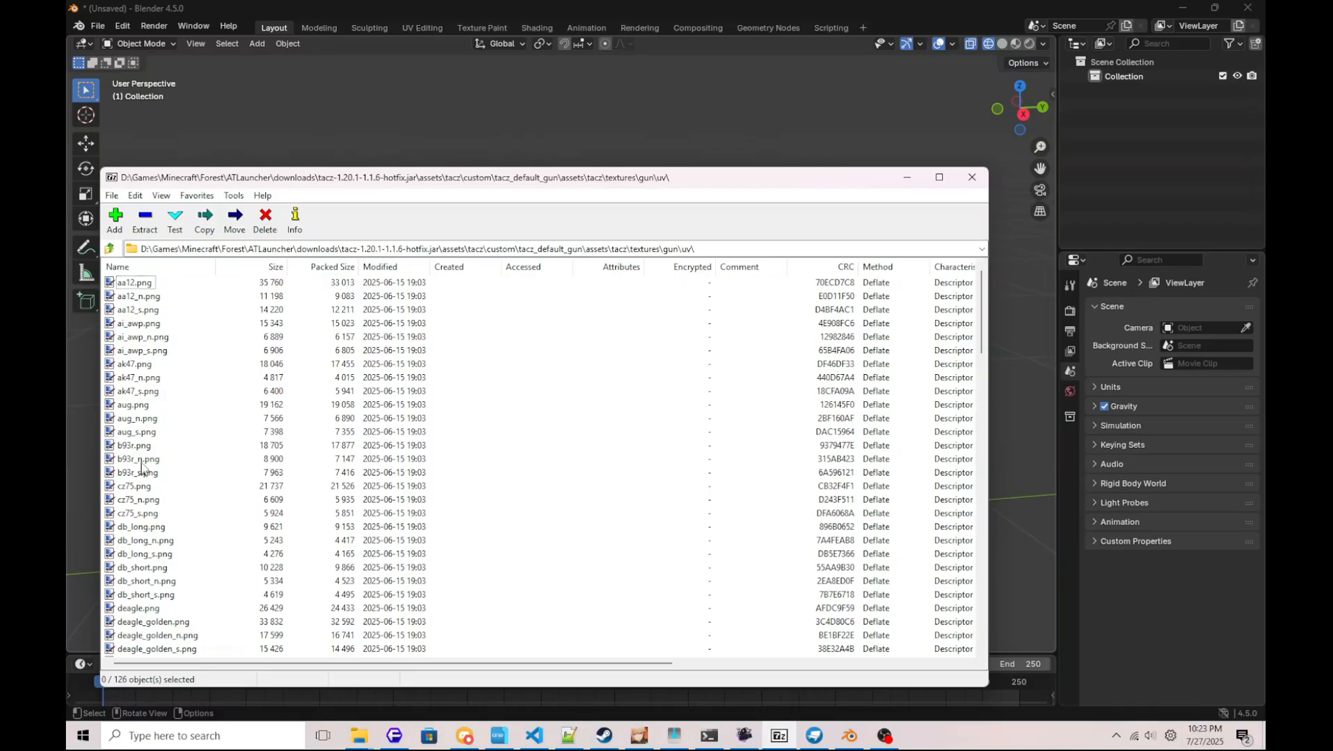
{"action": "scroll", "coordinate": [143, 453], "scroll_direction": "down", "scroll_amount": 6}
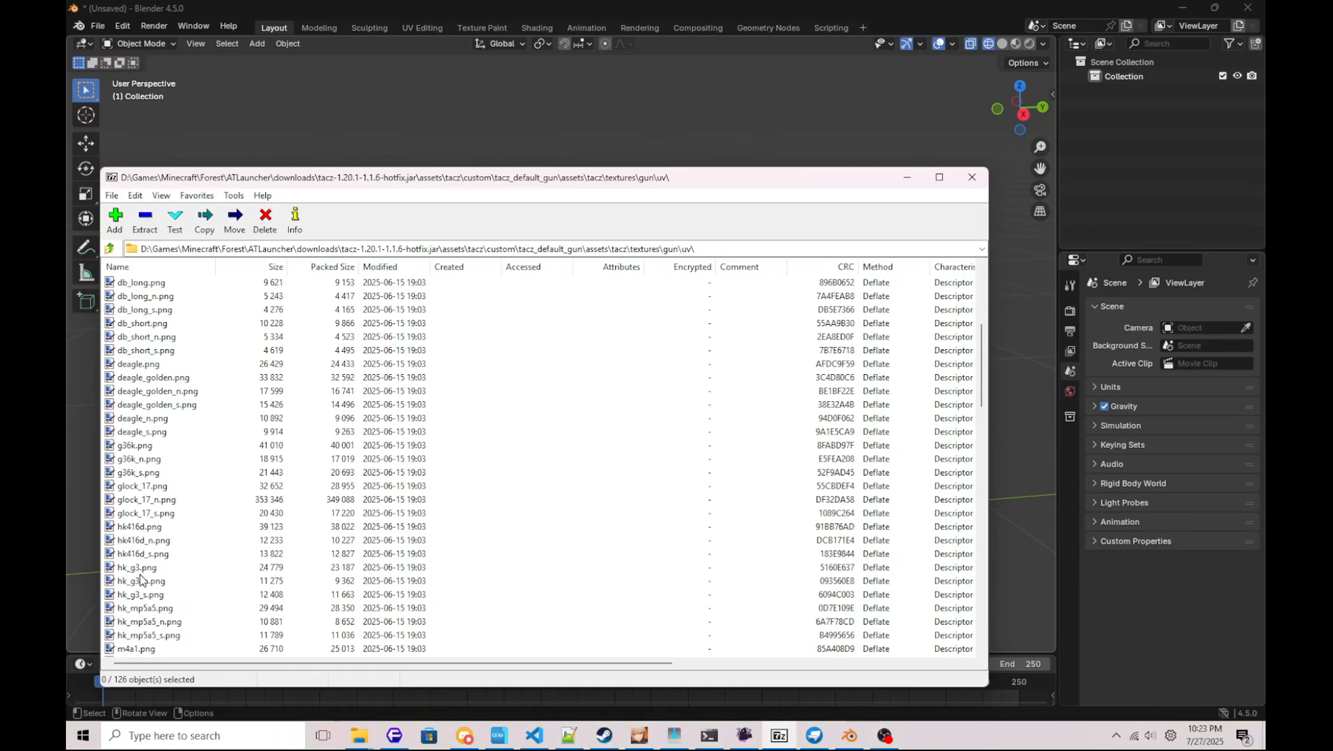
{"action": "scroll", "coordinate": [137, 549], "scroll_direction": "down", "scroll_amount": 3}
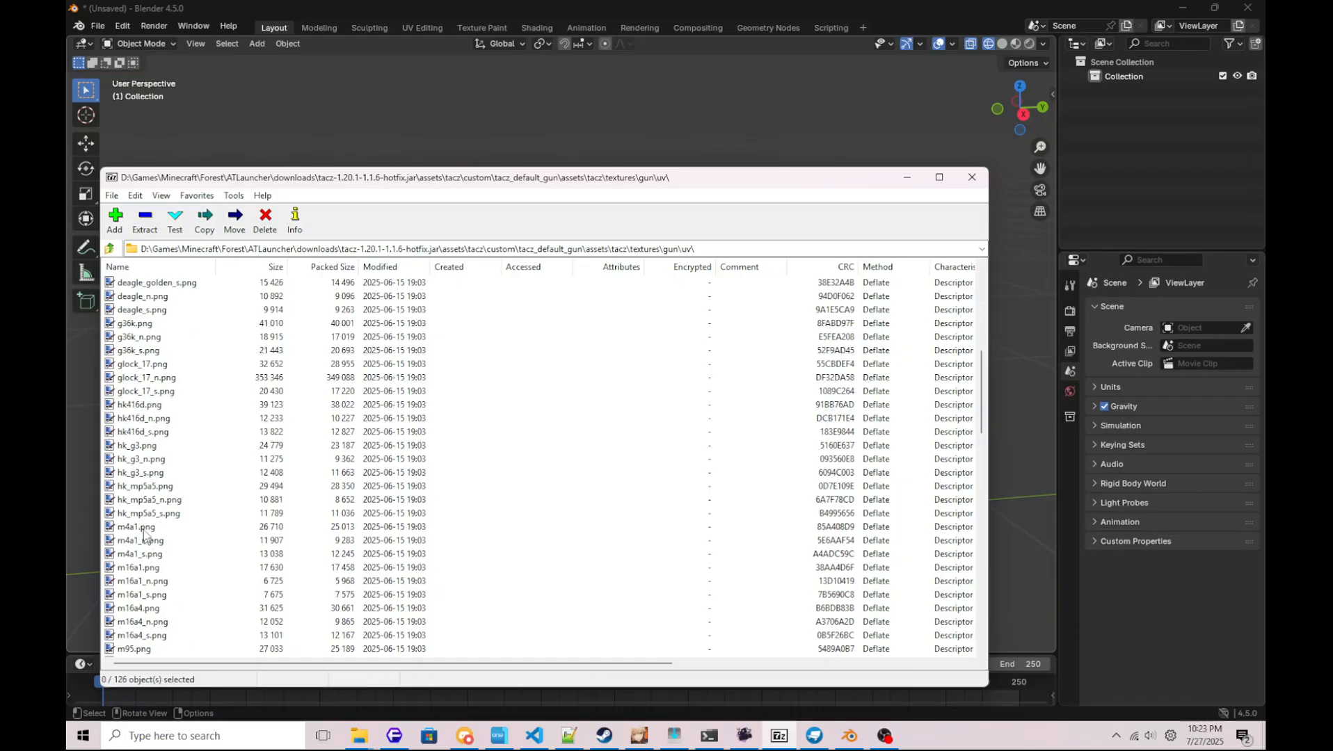
{"action": "left_click_drag", "start_coordinate": [139, 529], "coordinate": [1246, 554]}
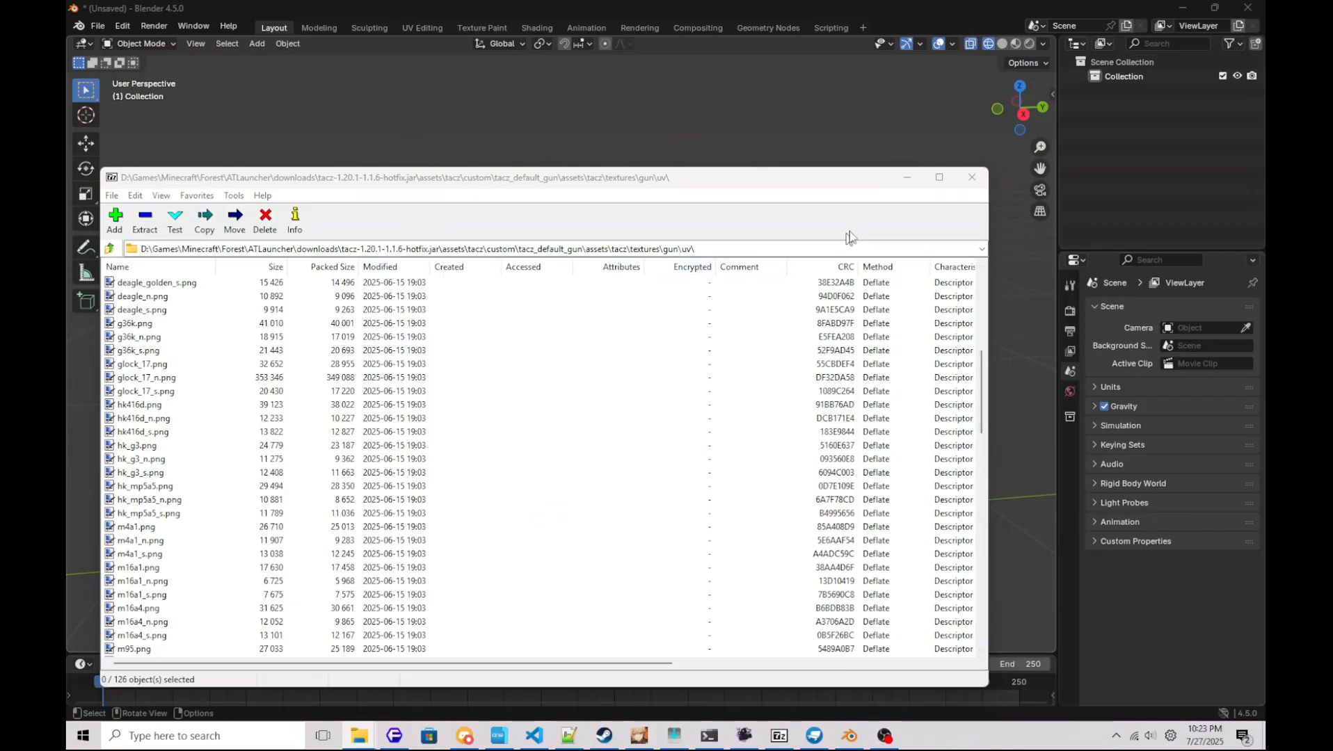
Minimize the archive window, switch to Blockbench and open the extracted m4a1_geo.json model.
{"action": "left_click", "coordinate": [906, 178]}
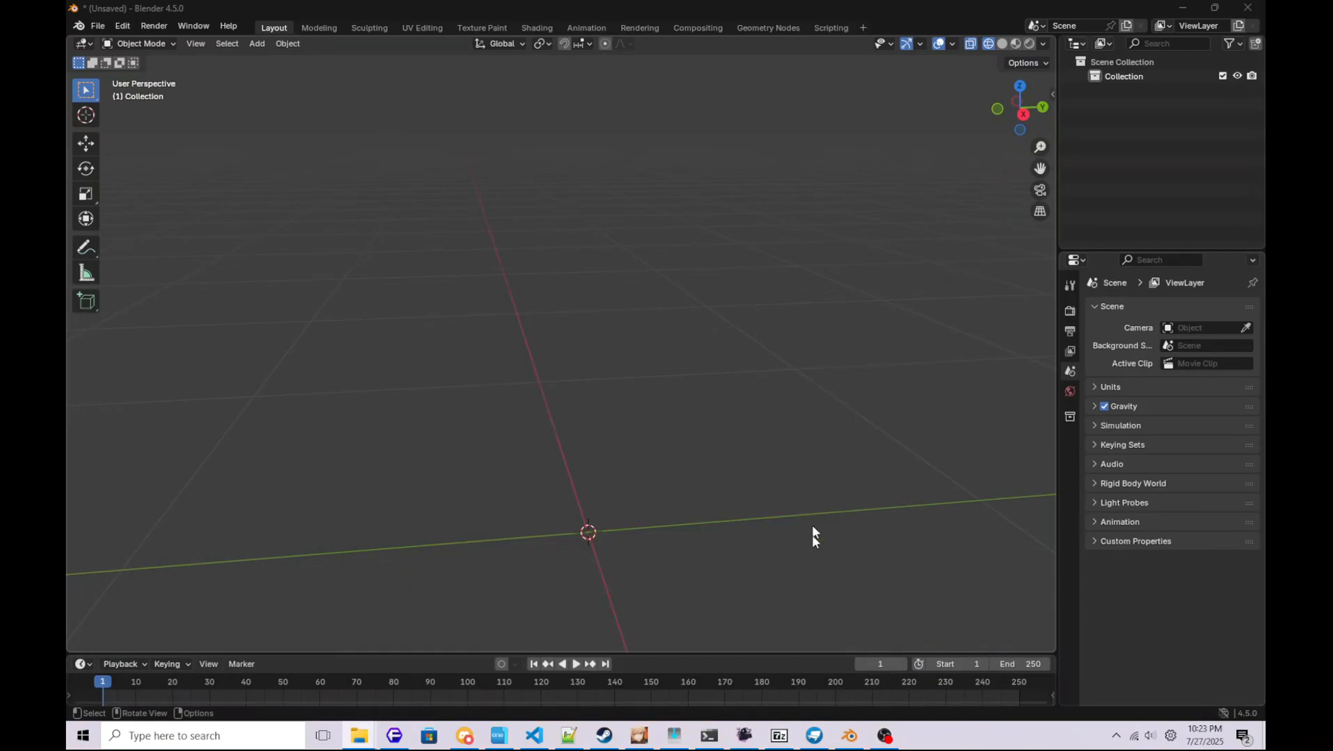
{"action": "left_click", "coordinate": [815, 736]}
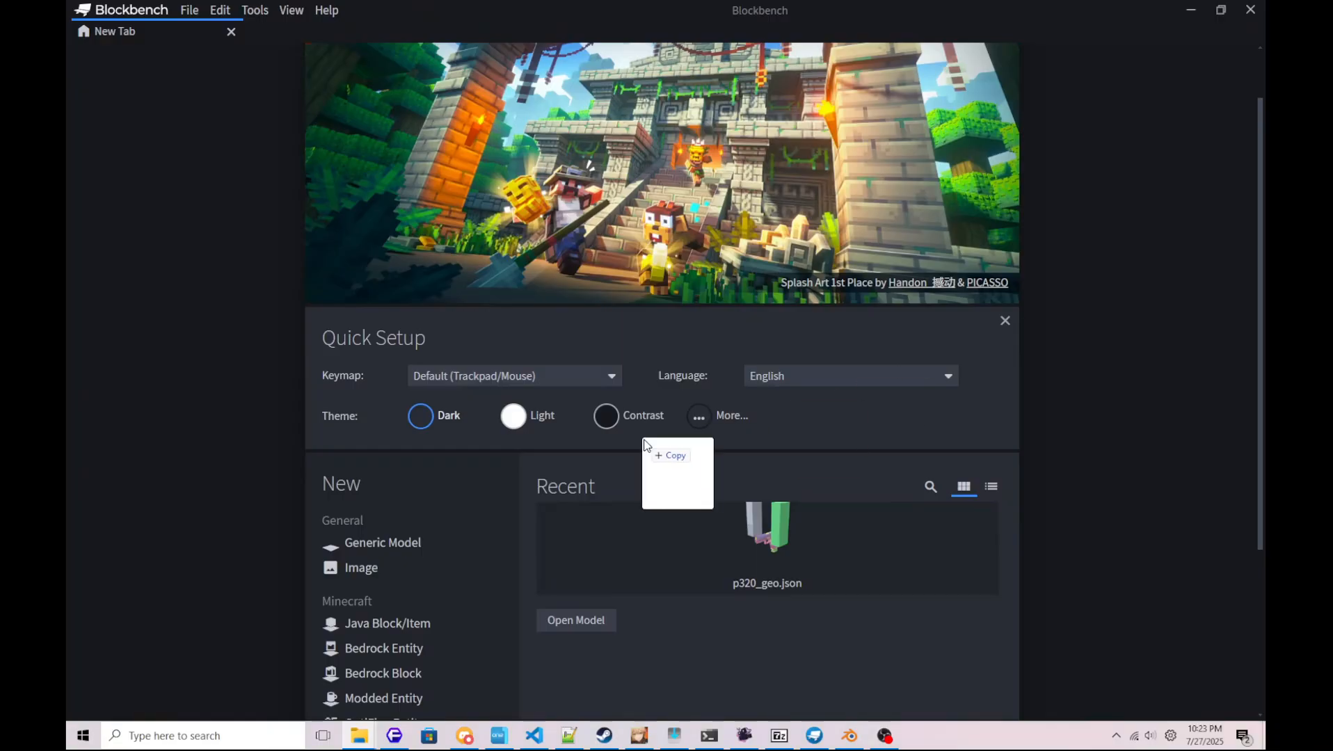
{"action": "left_click_drag", "start_coordinate": [645, 446], "coordinate": [689, 474]}
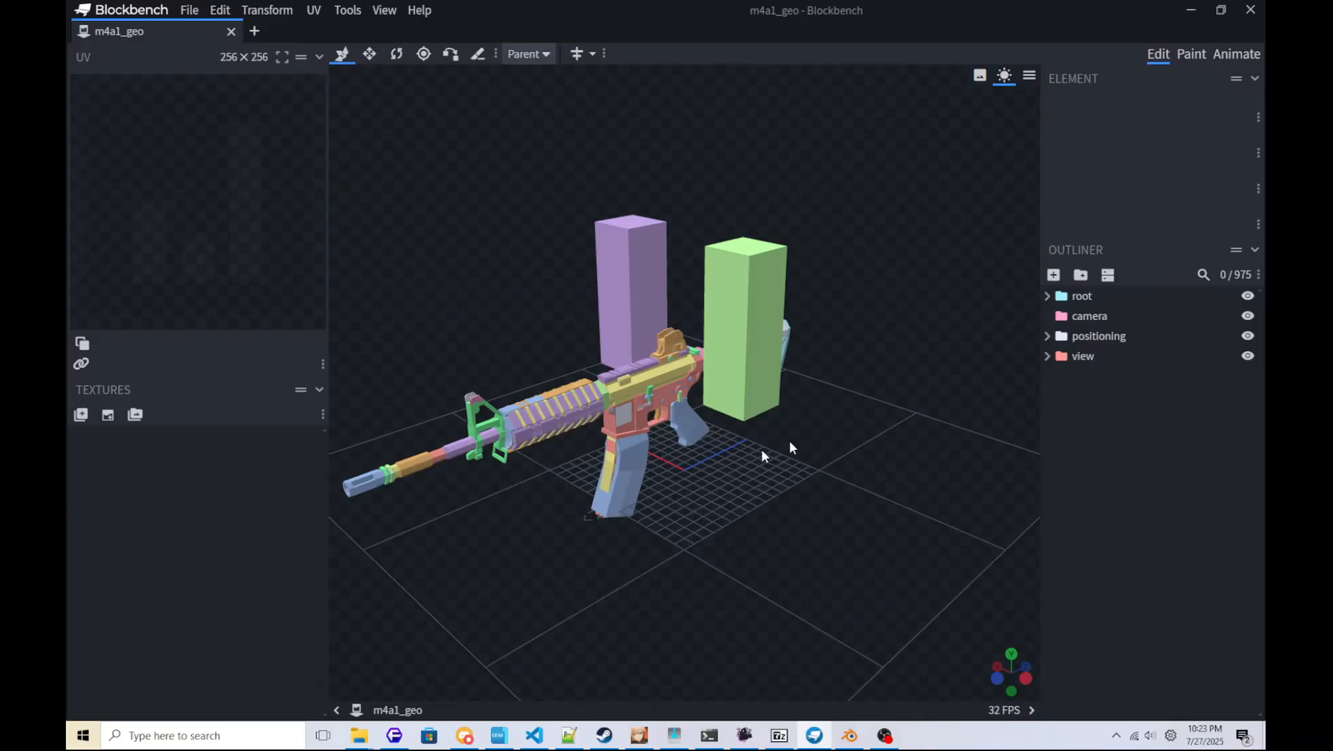
Delete the view, positioning and camera groups from the model.
{"action": "left_click", "coordinate": [1080, 357]}
{"action": "key", "text": "Delete"}
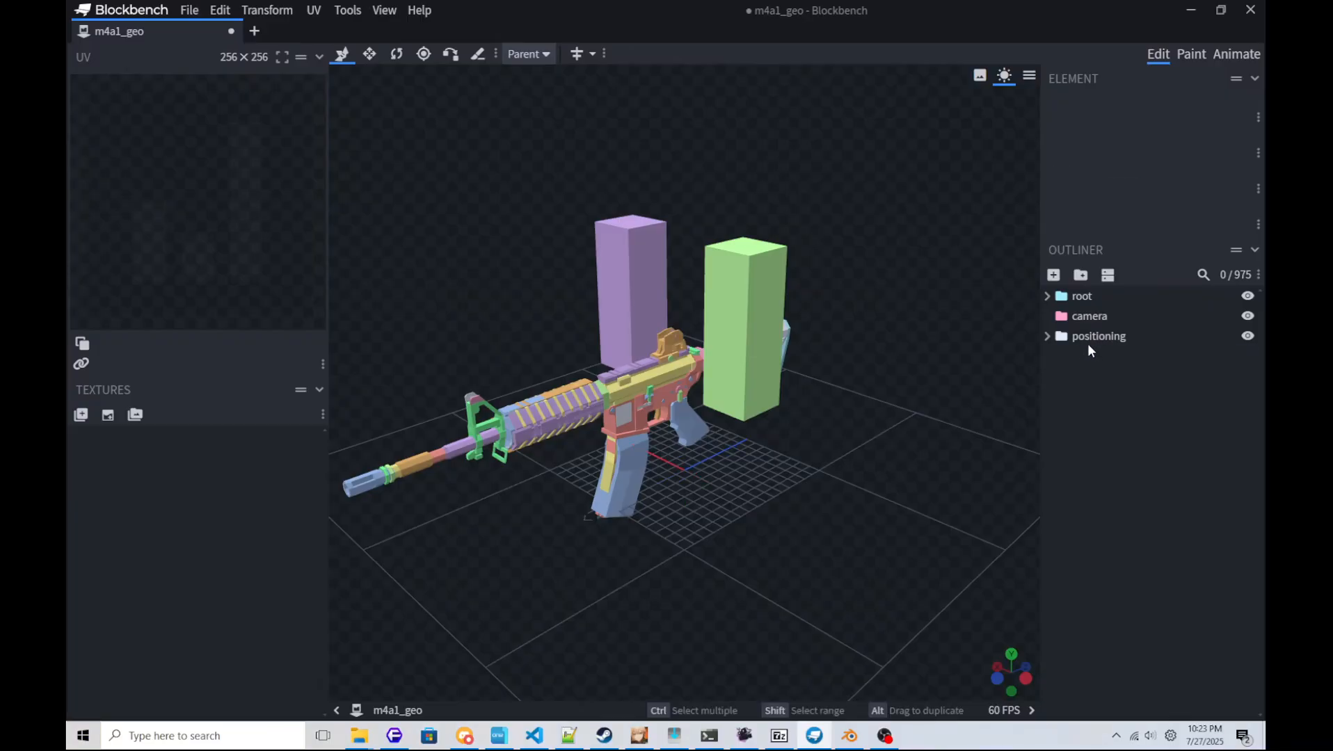
{"action": "left_click", "coordinate": [1089, 337]}
{"action": "key", "text": "Delete"}
{"action": "left_click", "coordinate": [1086, 317]}
{"action": "key", "text": "Delete"}
Delete the mag_and_lefthand group from inside the root group.
{"action": "left_click", "coordinate": [1047, 296]}
{"action": "left_click", "coordinate": [1092, 357]}
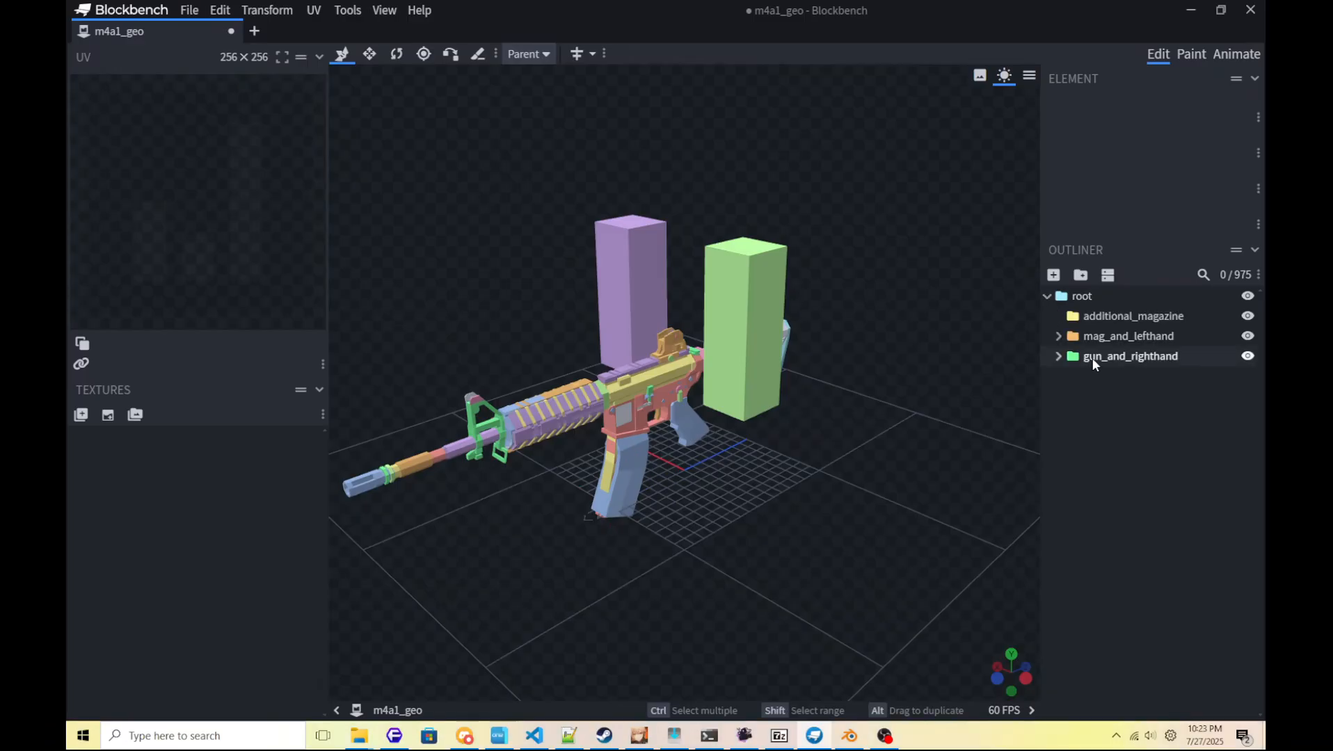
{"action": "left_click", "coordinate": [1096, 339]}
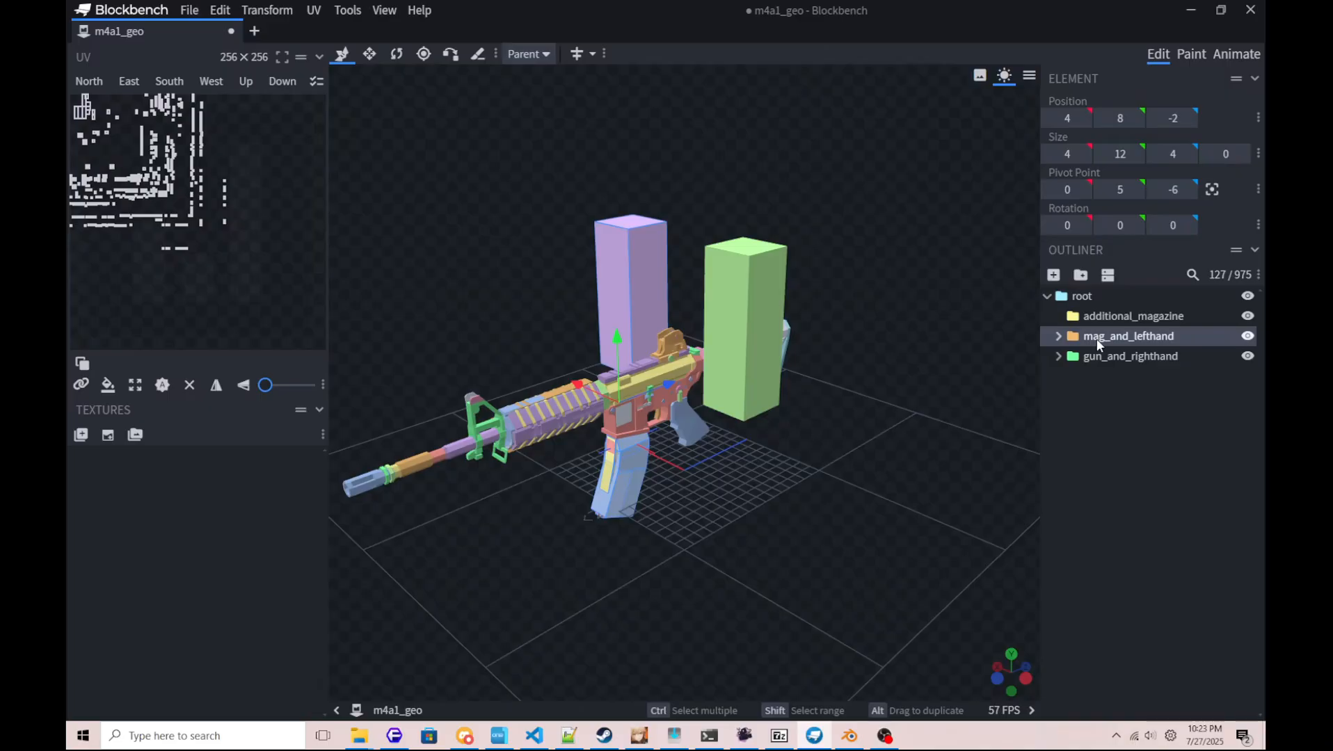
{"action": "key", "text": "Delete"}
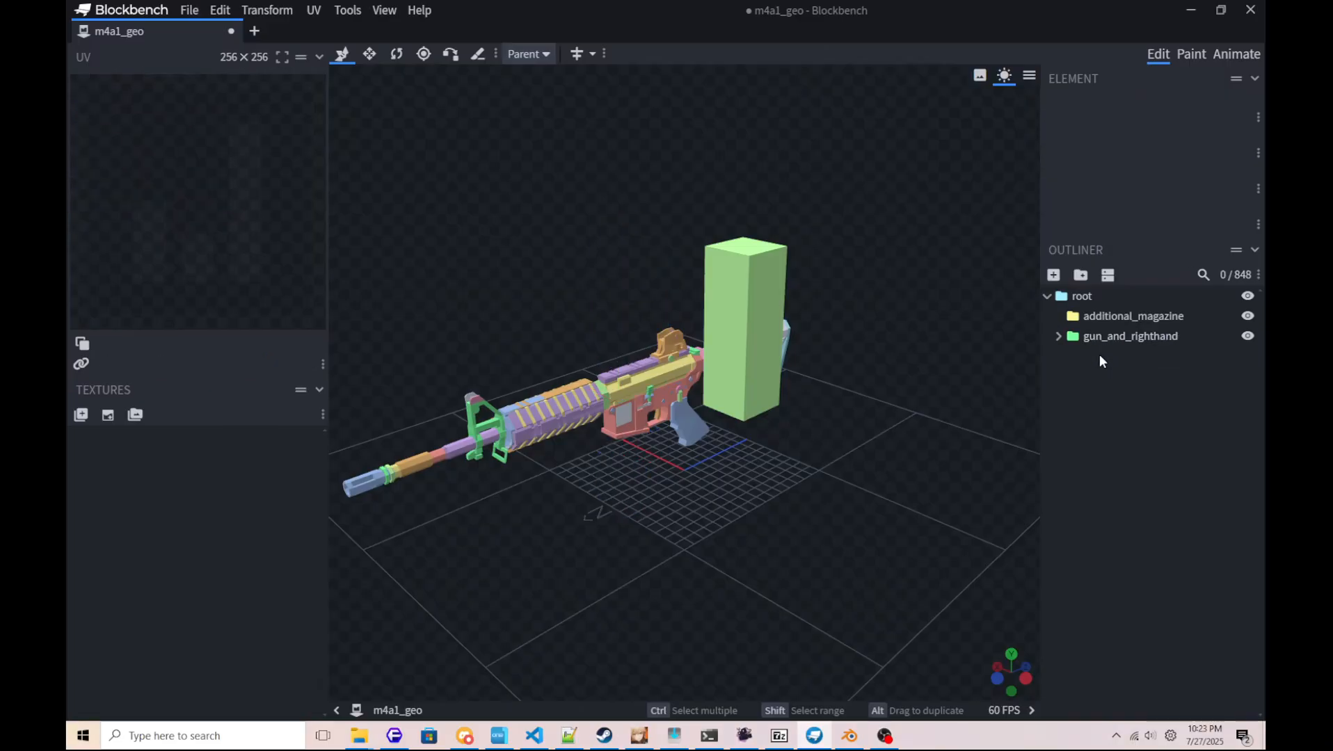
{"action": "key", "text": "ctrl+z"}
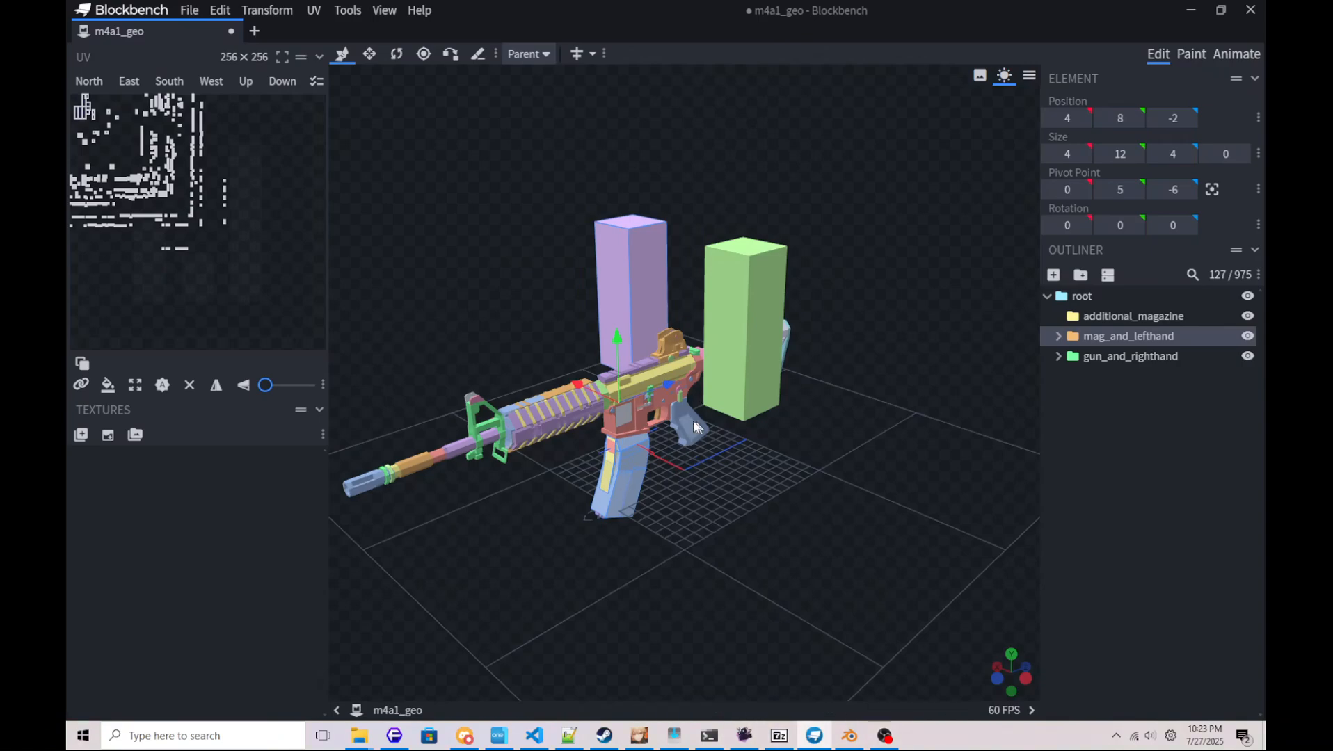
{"action": "key", "text": "Delete"}
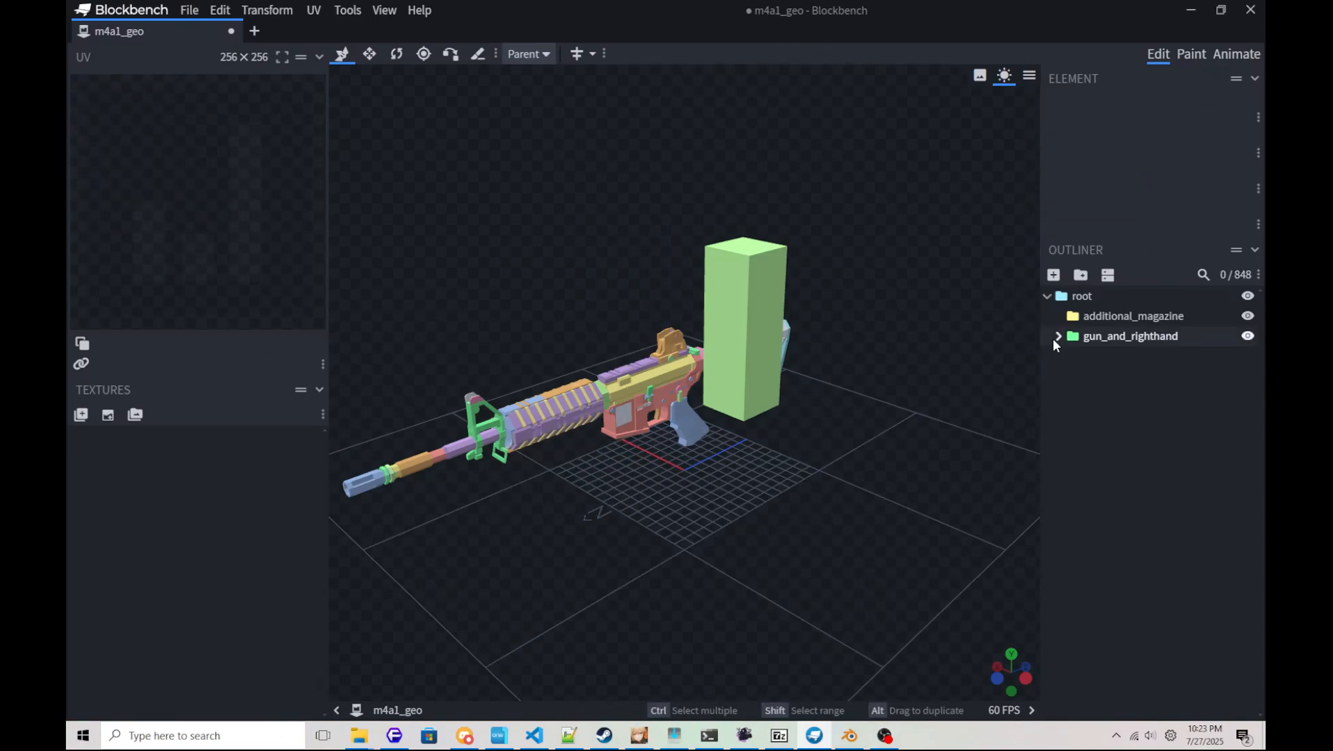
Move the m4a1 group out of gun_and_righthand to the outliner's top level and delete the remaining root group.
{"action": "left_click", "coordinate": [1058, 336]}
{"action": "left_click", "coordinate": [1116, 358]}
{"action": "left_click_drag", "start_coordinate": [1106, 359], "coordinate": [1094, 291]}
{"action": "left_click", "coordinate": [1095, 319]}
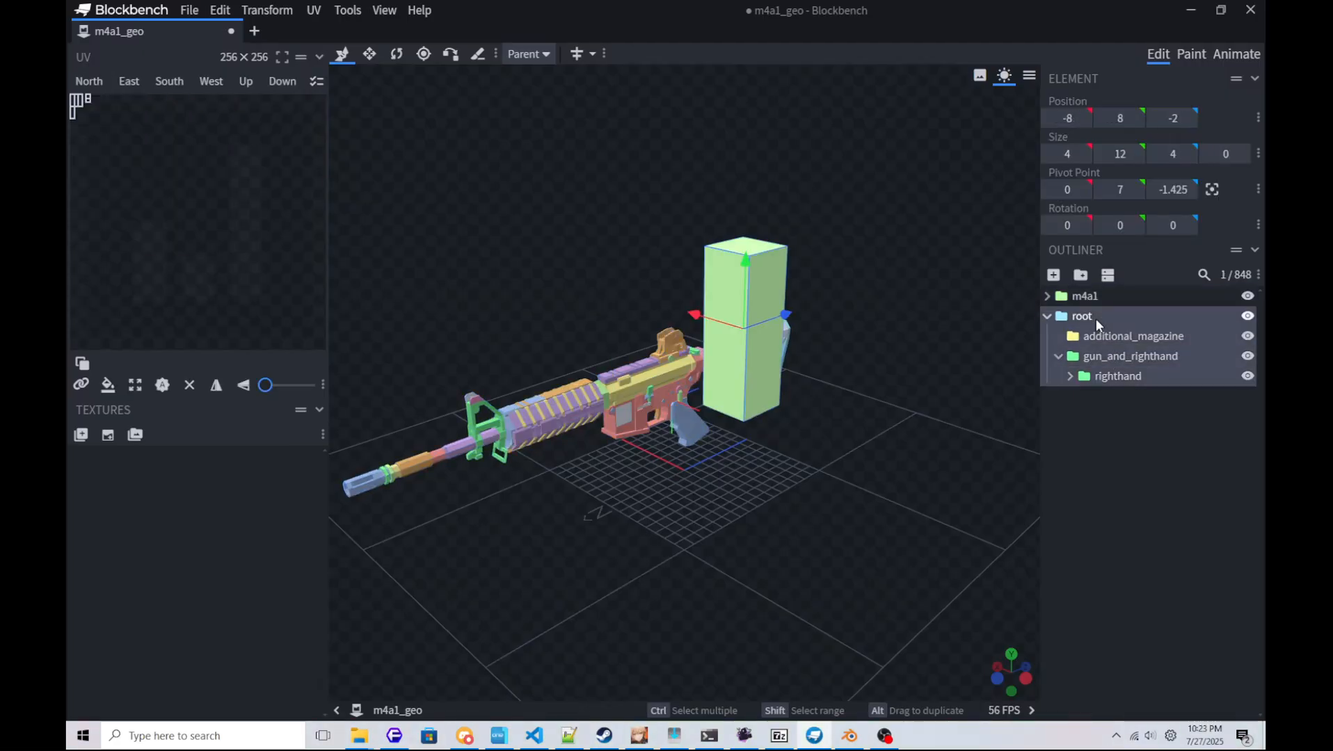
{"action": "key", "text": "Delete"}
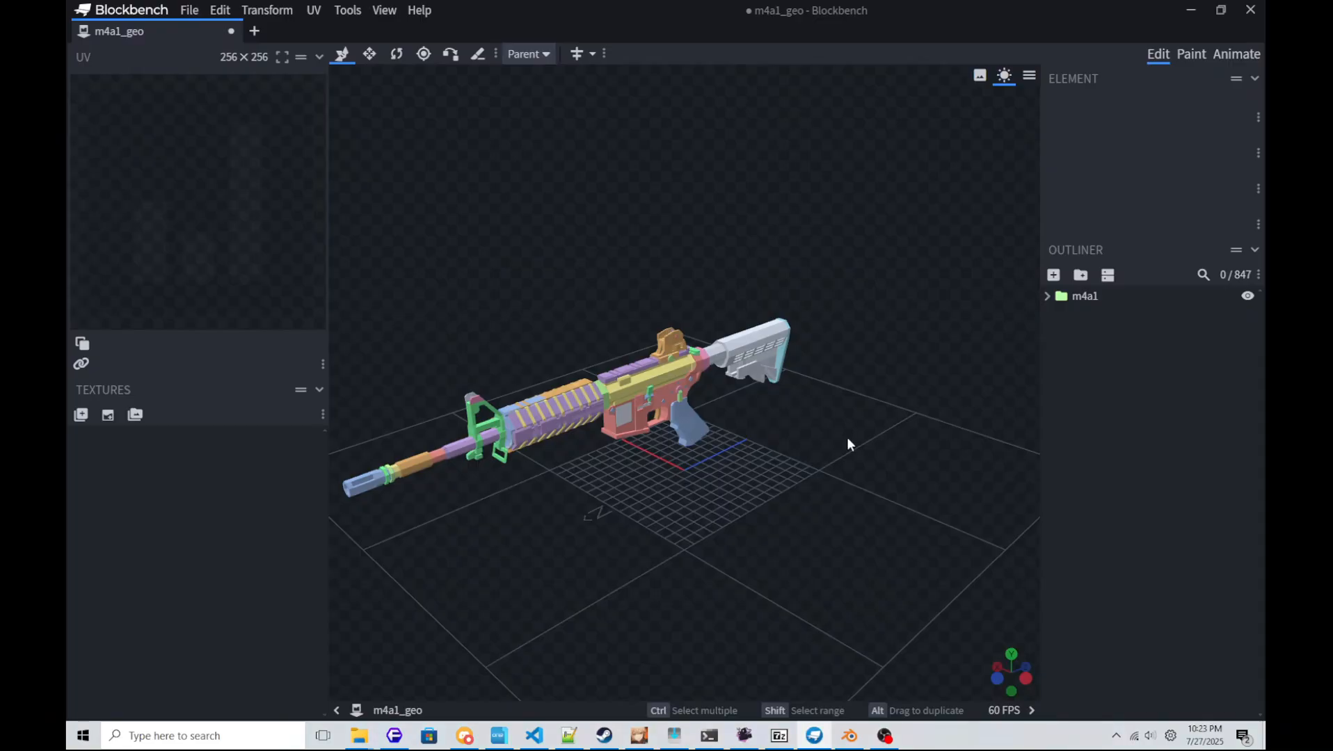
Export the model as an OBJ file named m4a1_geo.obj in the D:\Apps\mdl folder.
{"action": "left_click", "coordinate": [184, 14]}
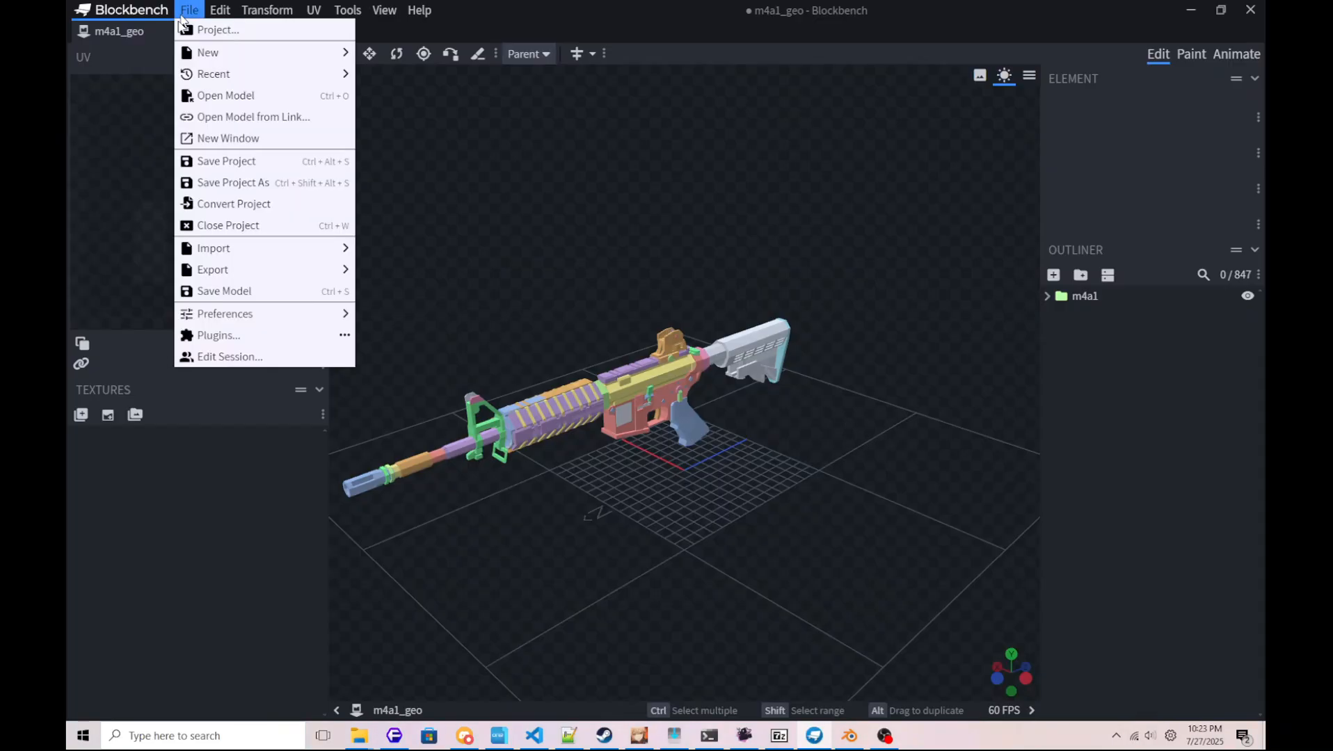
{"action": "mouse_move", "coordinate": [262, 271]}
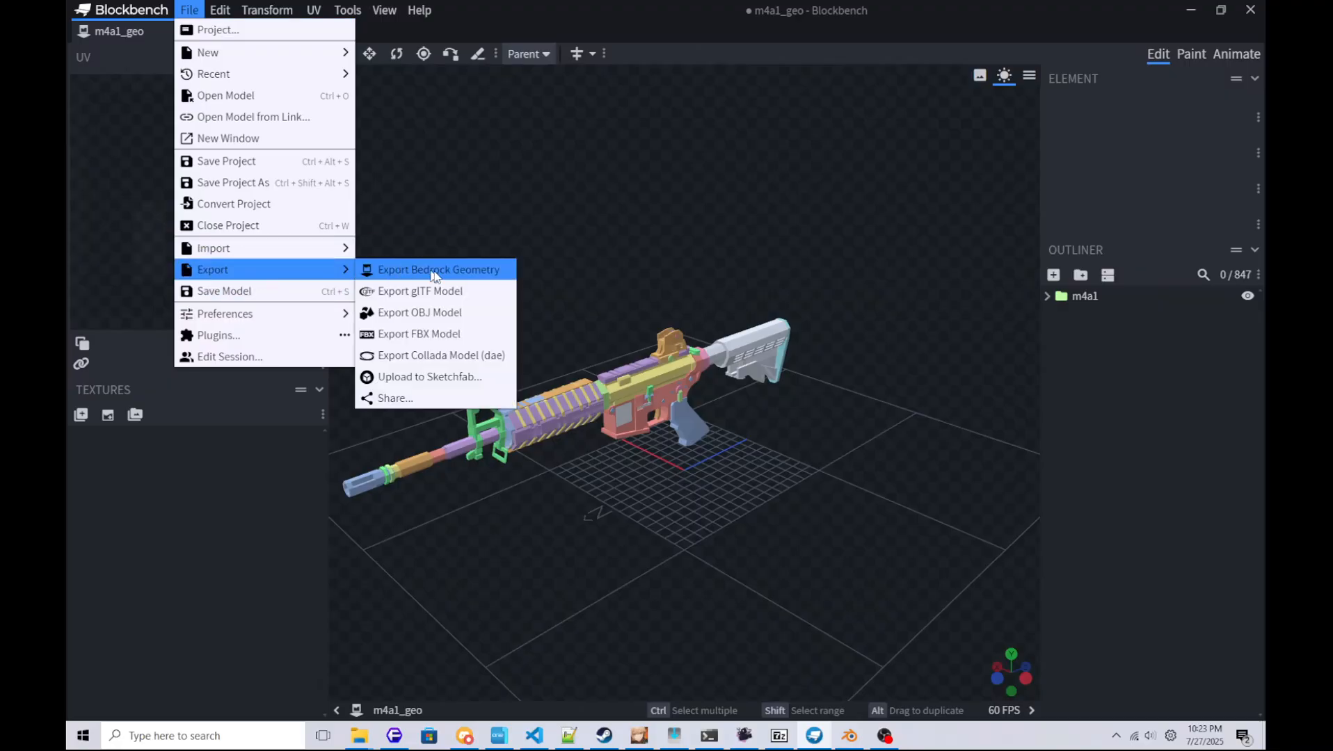
{"action": "left_click", "coordinate": [417, 313]}
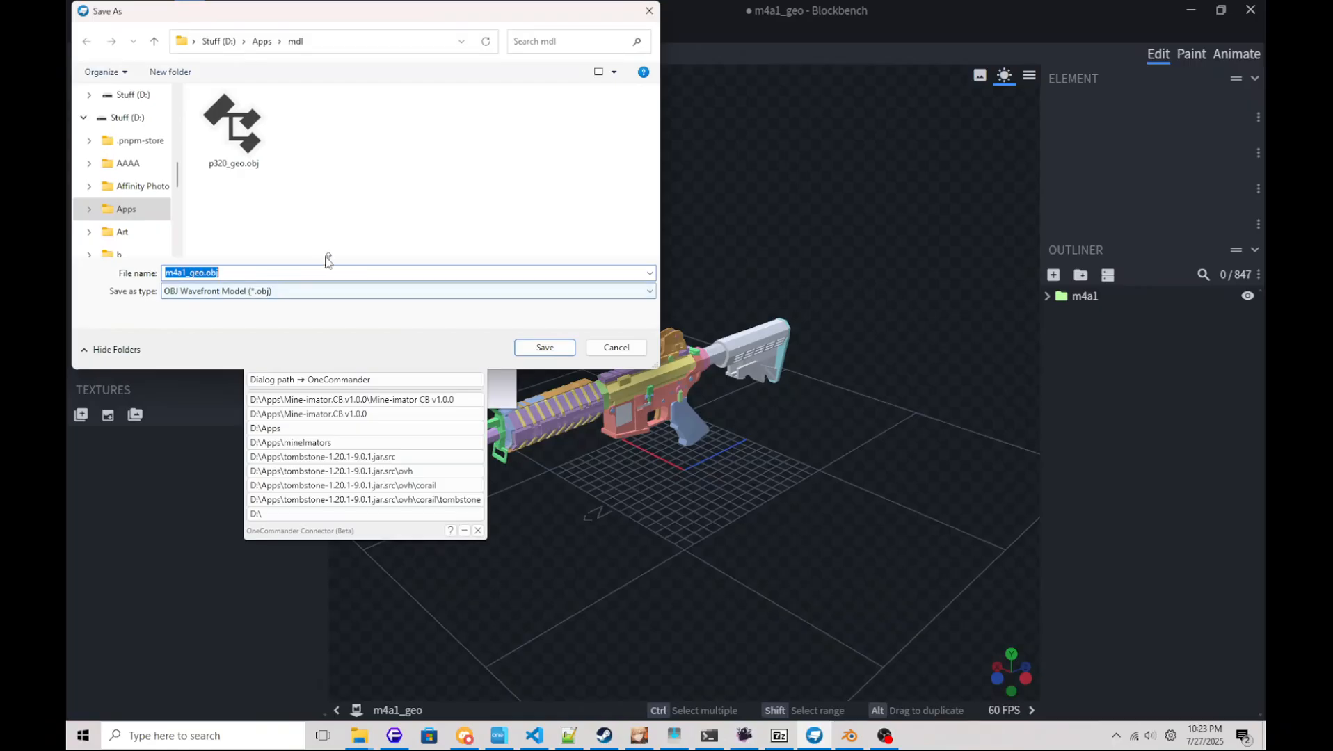
{"action": "left_click", "coordinate": [545, 348]}
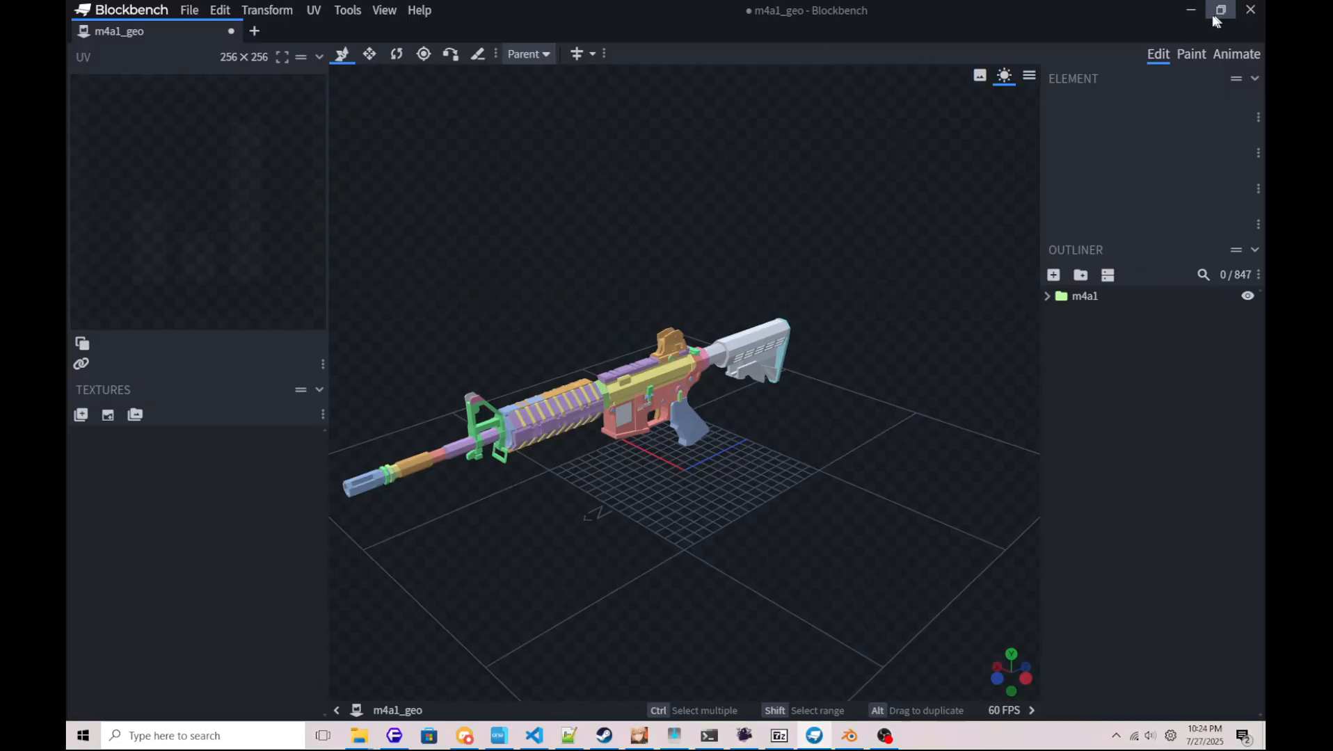
Switch to Blender and import the Wavefront file m4a1_geo.obj from D:\Apps\mdl.
{"action": "left_click", "coordinate": [850, 736]}
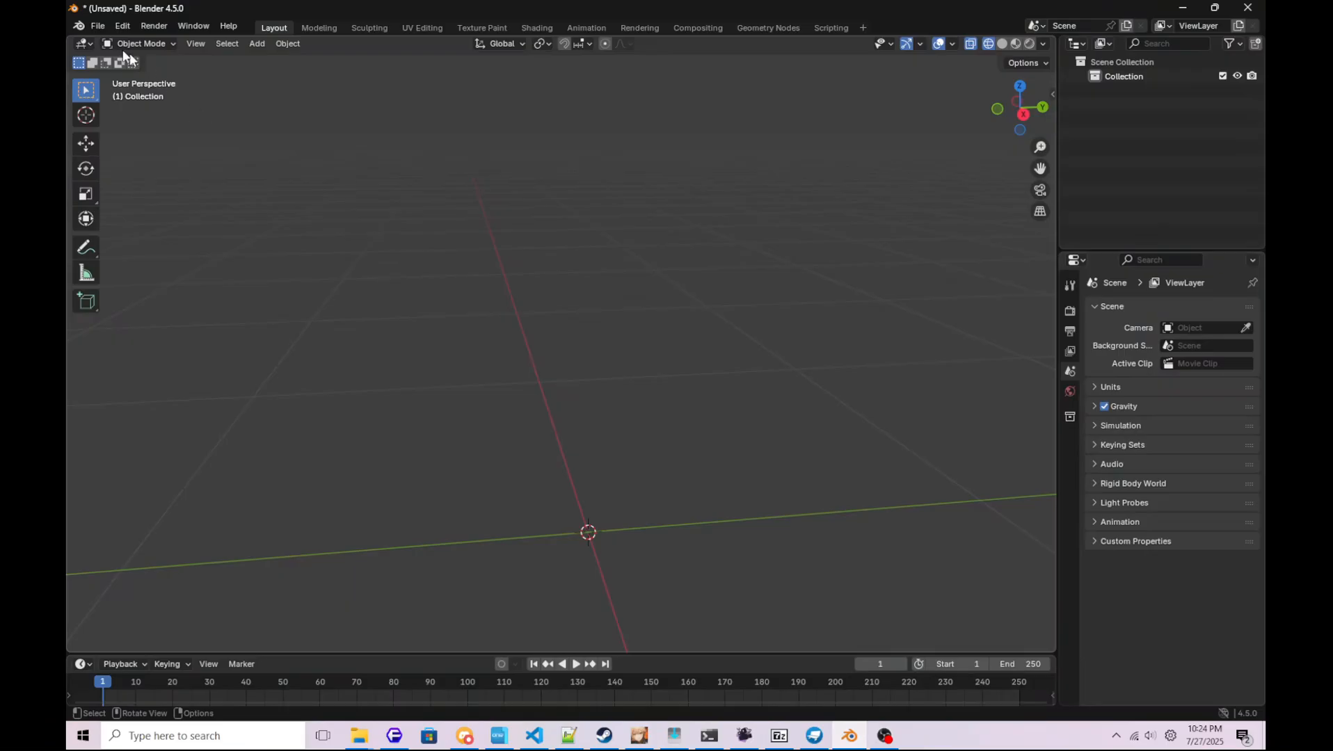
{"action": "left_click", "coordinate": [98, 26]}
{"action": "mouse_move", "coordinate": [115, 229]}
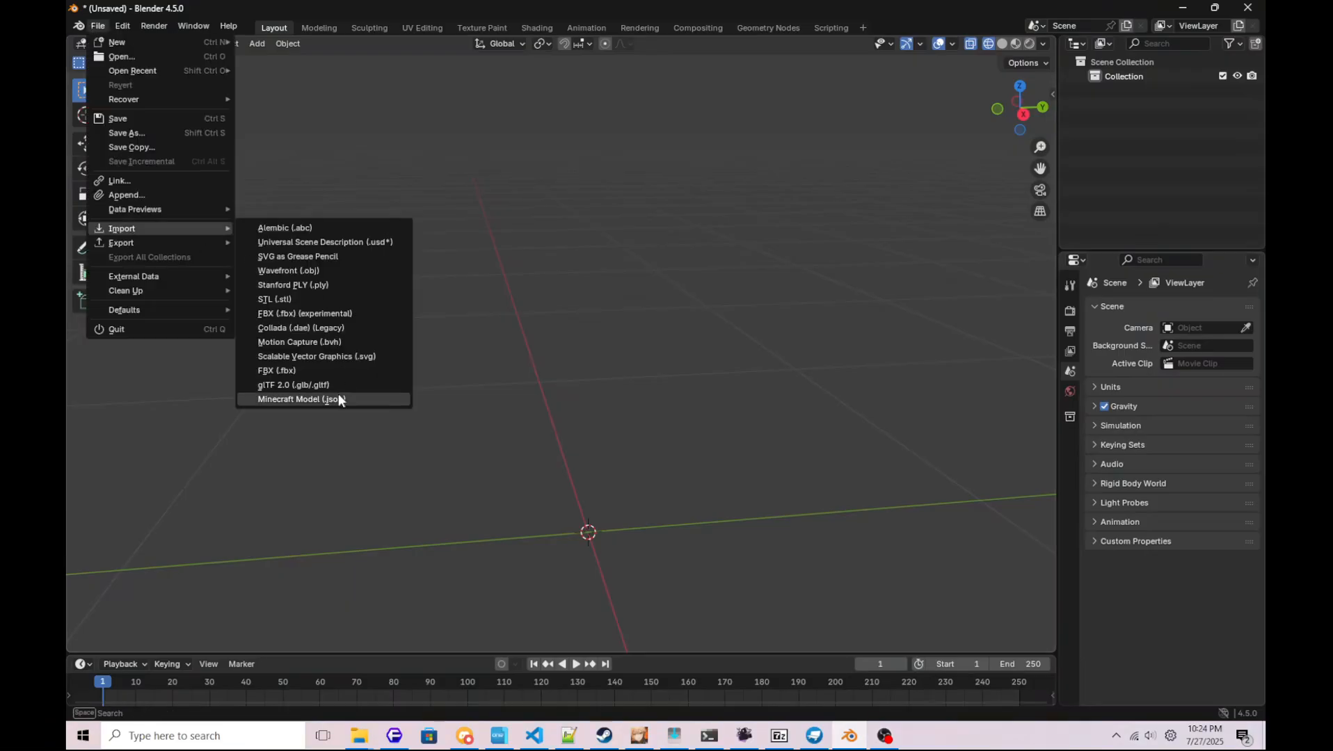
{"action": "left_click", "coordinate": [280, 270]}
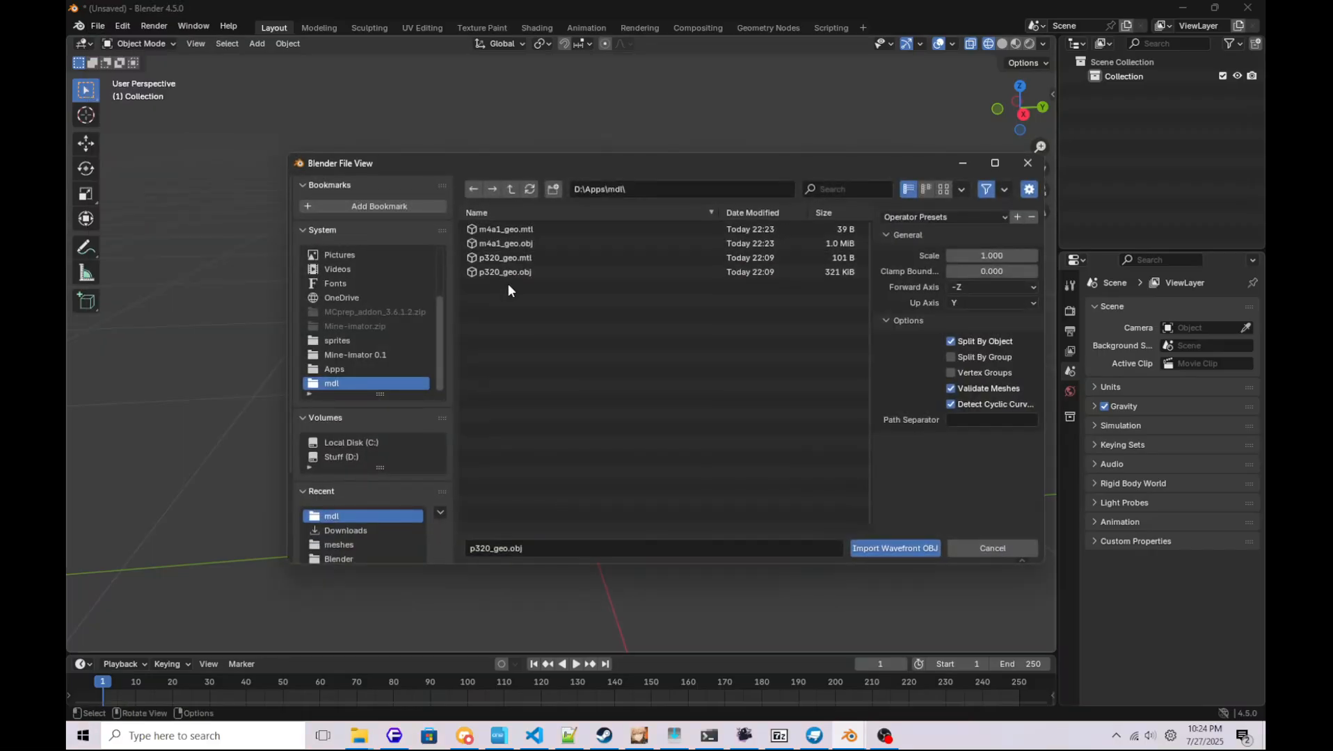
{"action": "left_click", "coordinate": [504, 240]}
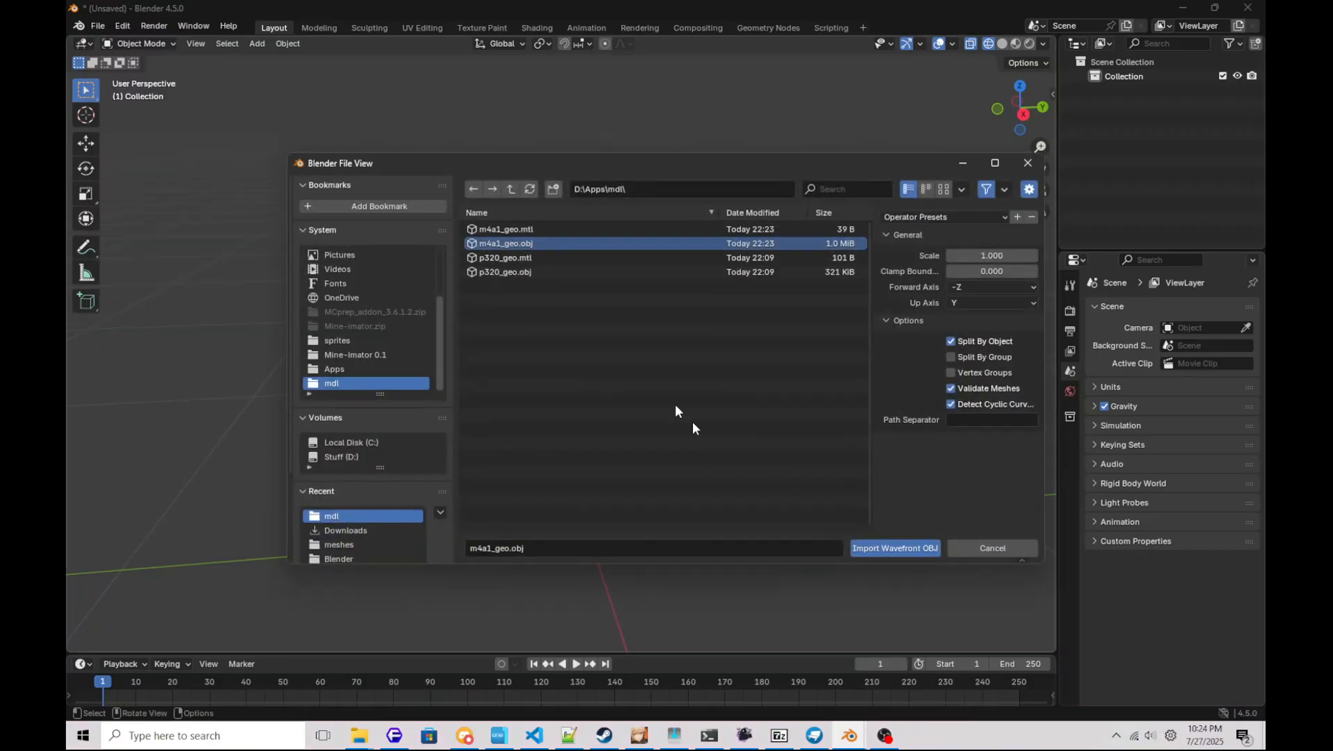
{"action": "left_click", "coordinate": [895, 548]}
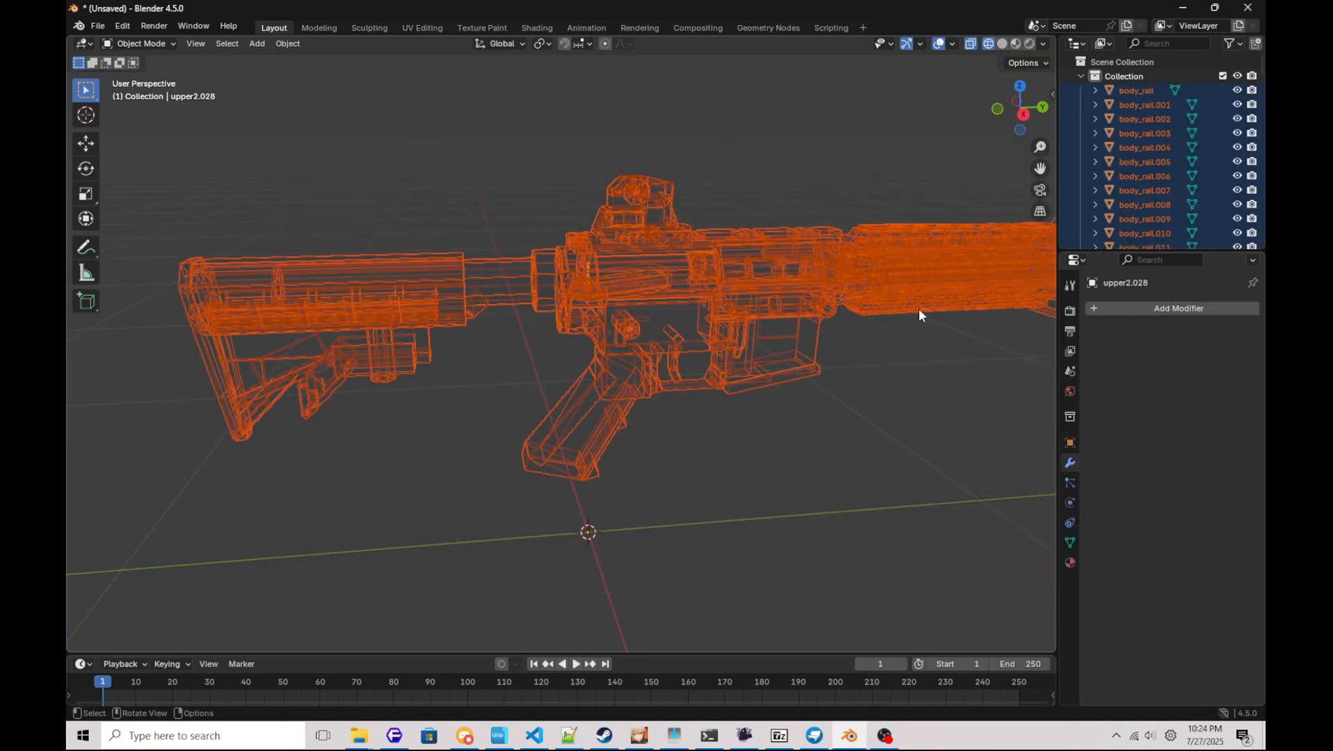
Set the viewport shading to Material Preview and inspect the imported rifle from several angles.
{"action": "middle_click_drag", "start_coordinate": [884, 303], "coordinate": [603, 320]}
{"action": "mouse_move", "coordinate": [482, 347]}
{"action": "middle_mouse_down"}
{"action": "mouse_move", "coordinate": [746, 349]}
{"action": "mouse_move", "coordinate": [600, 324]}
{"action": "mouse_move", "coordinate": [777, 342]}
{"action": "middle_mouse_up"}
{"action": "key", "text": "z"}
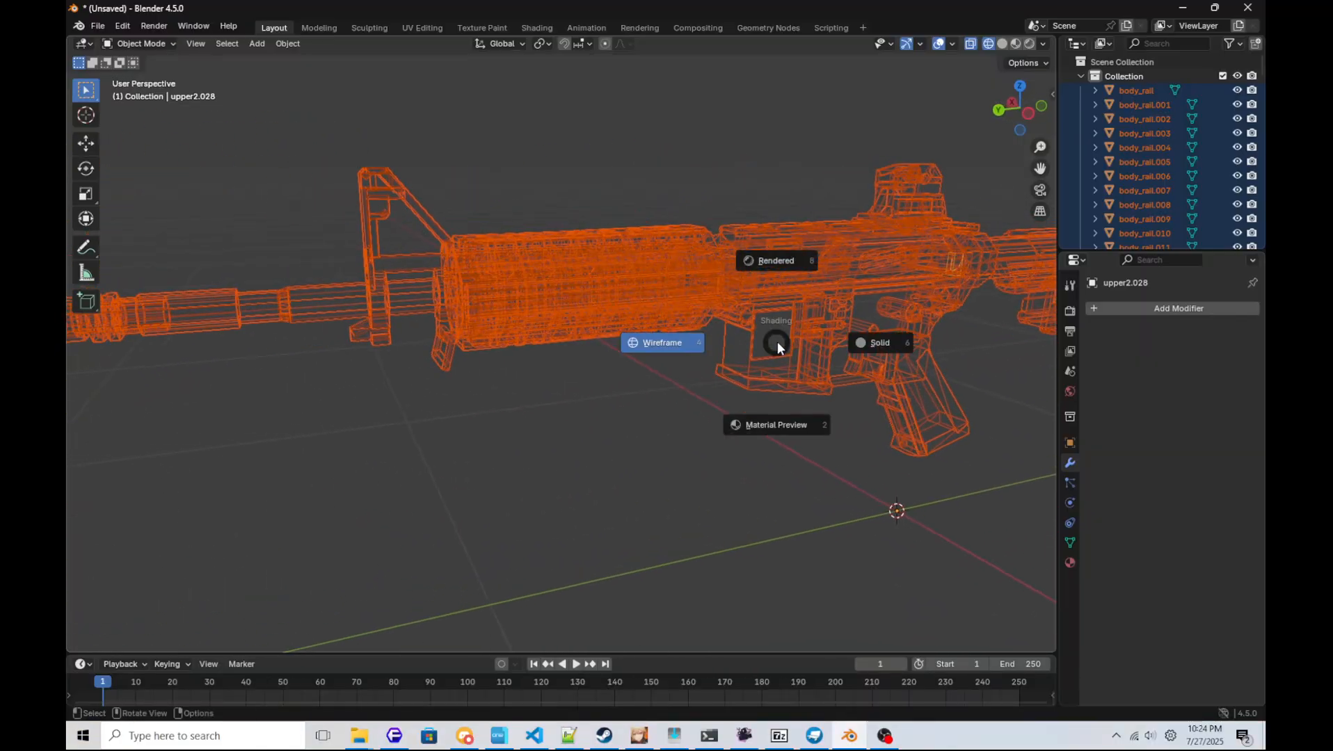
{"action": "left_click", "coordinate": [777, 427]}
{"action": "middle_click_drag", "start_coordinate": [778, 434], "coordinate": [703, 392]}
{"action": "scroll", "coordinate": [813, 330], "scroll_direction": "up", "scroll_amount": 6}
{"action": "scroll", "coordinate": [813, 332], "scroll_direction": "down", "scroll_amount": 10}
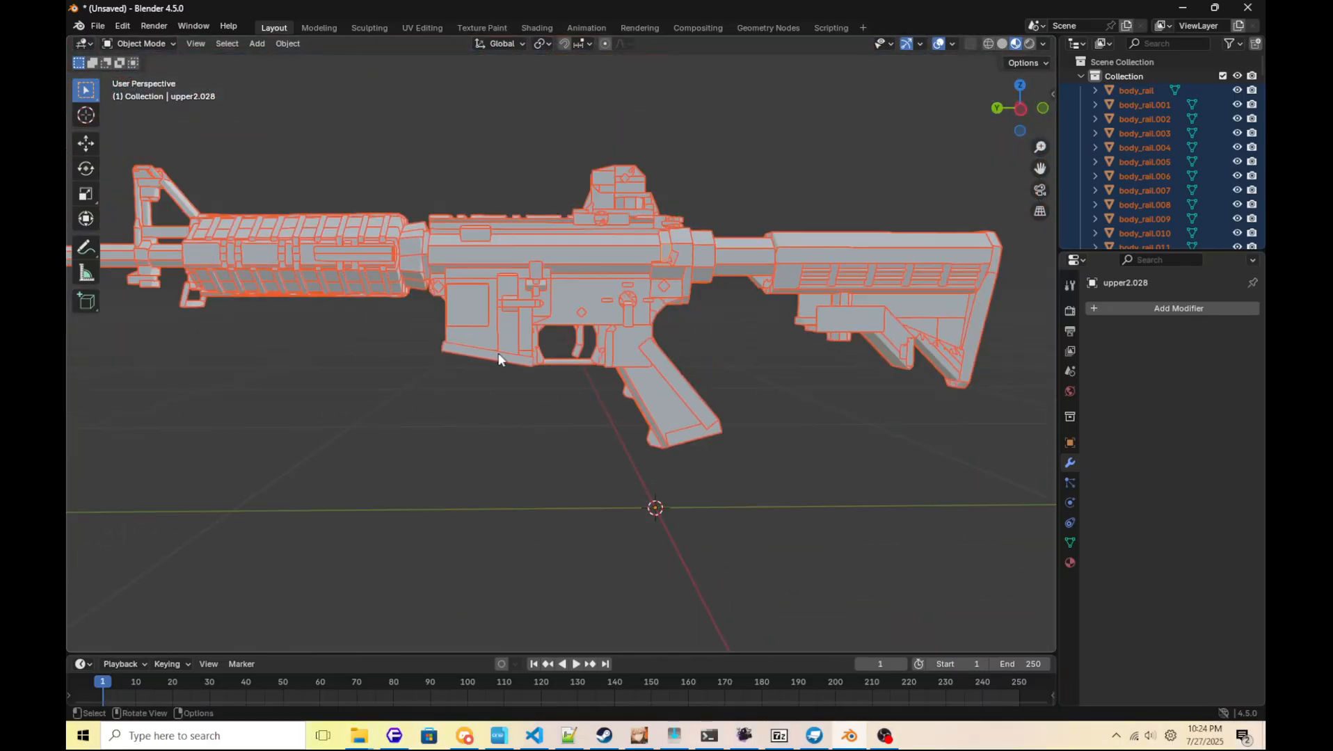
{"action": "middle_click_drag", "start_coordinate": [498, 352], "coordinate": [624, 381]}
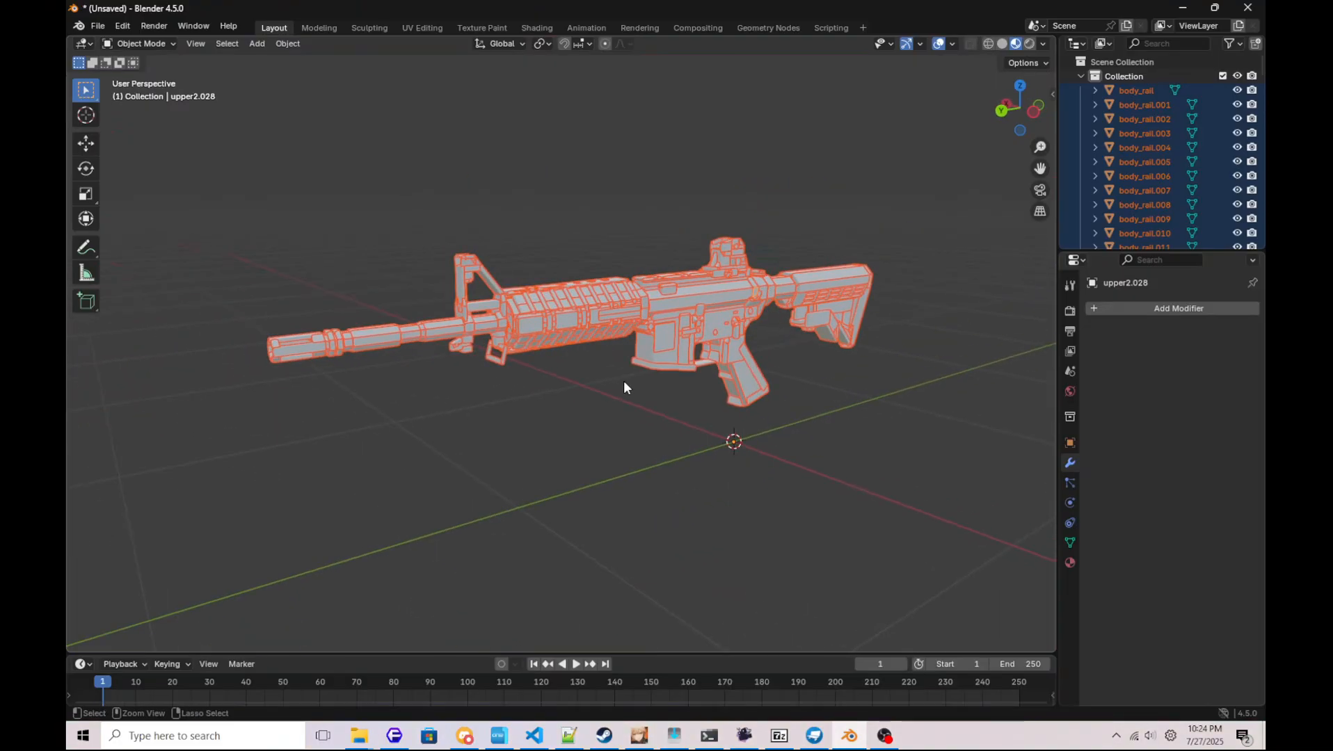
Join all the selected rifle parts into one object, and add and apply a Triangulate modifier to it.
{"action": "key", "text": "ctrl+j"}
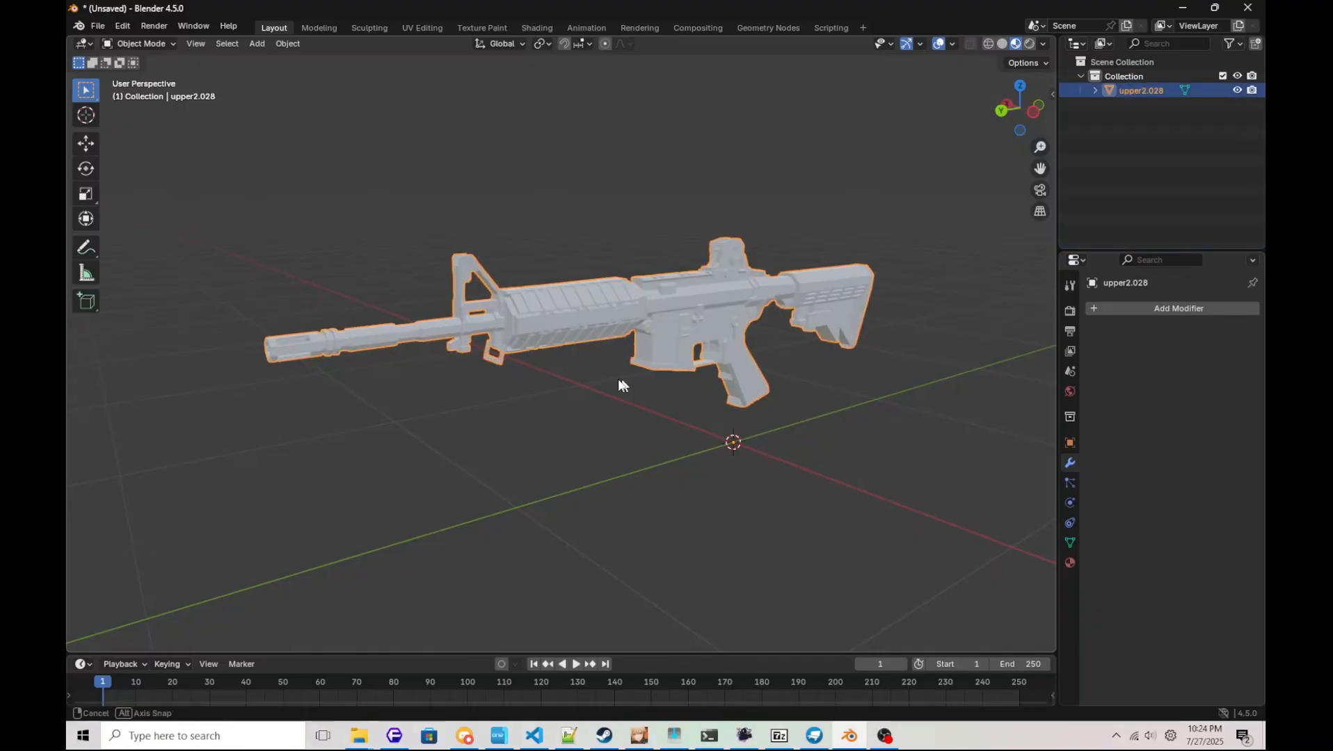
{"action": "middle_click_drag", "start_coordinate": [624, 384], "coordinate": [645, 382]}
{"action": "left_click", "coordinate": [1134, 309]}
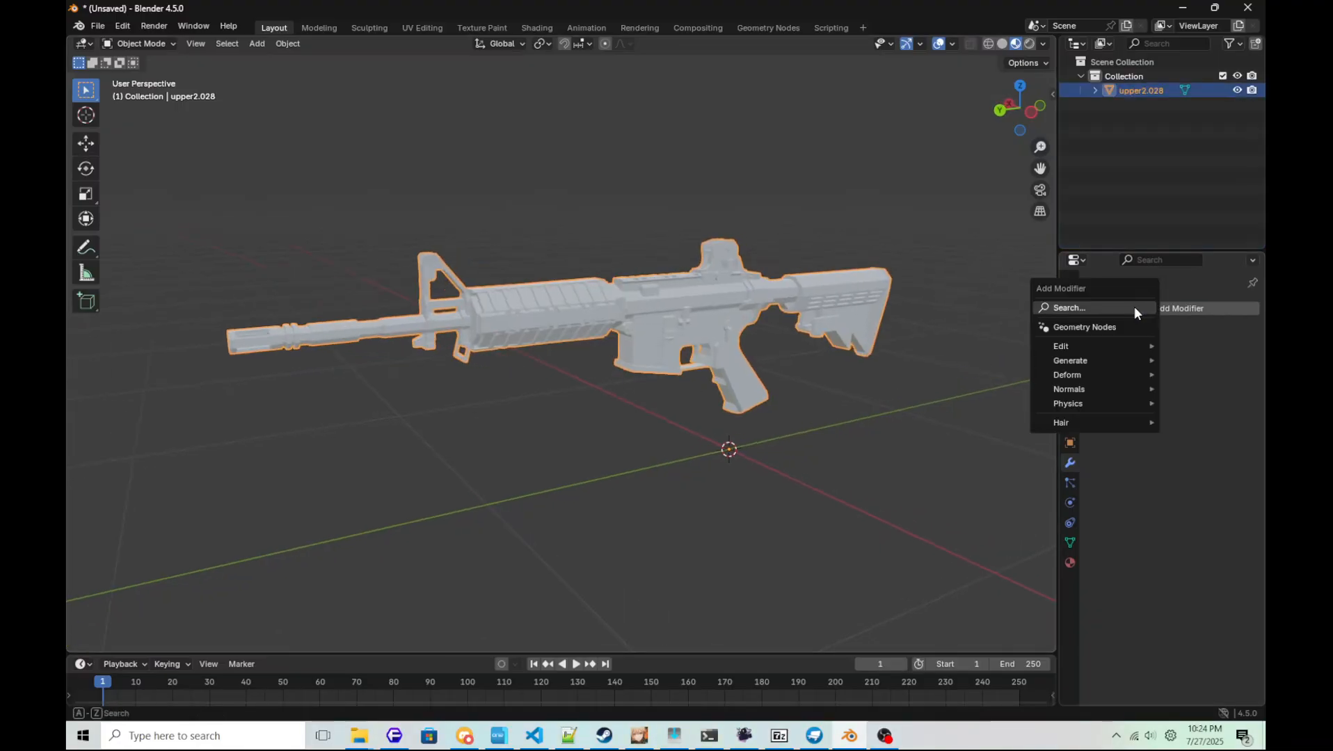
{"action": "left_click", "coordinate": [1066, 307]}
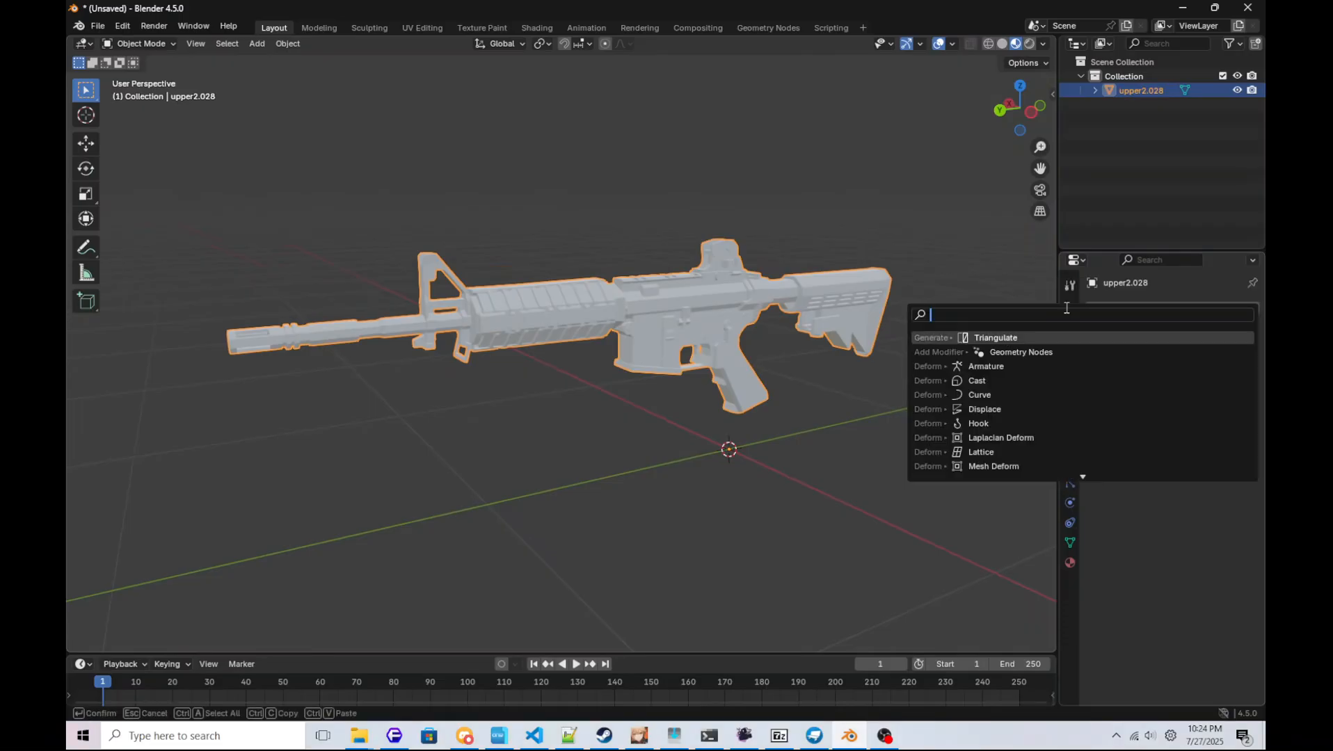
{"action": "left_click", "coordinate": [1029, 338]}
{"action": "left_click", "coordinate": [1217, 333]}
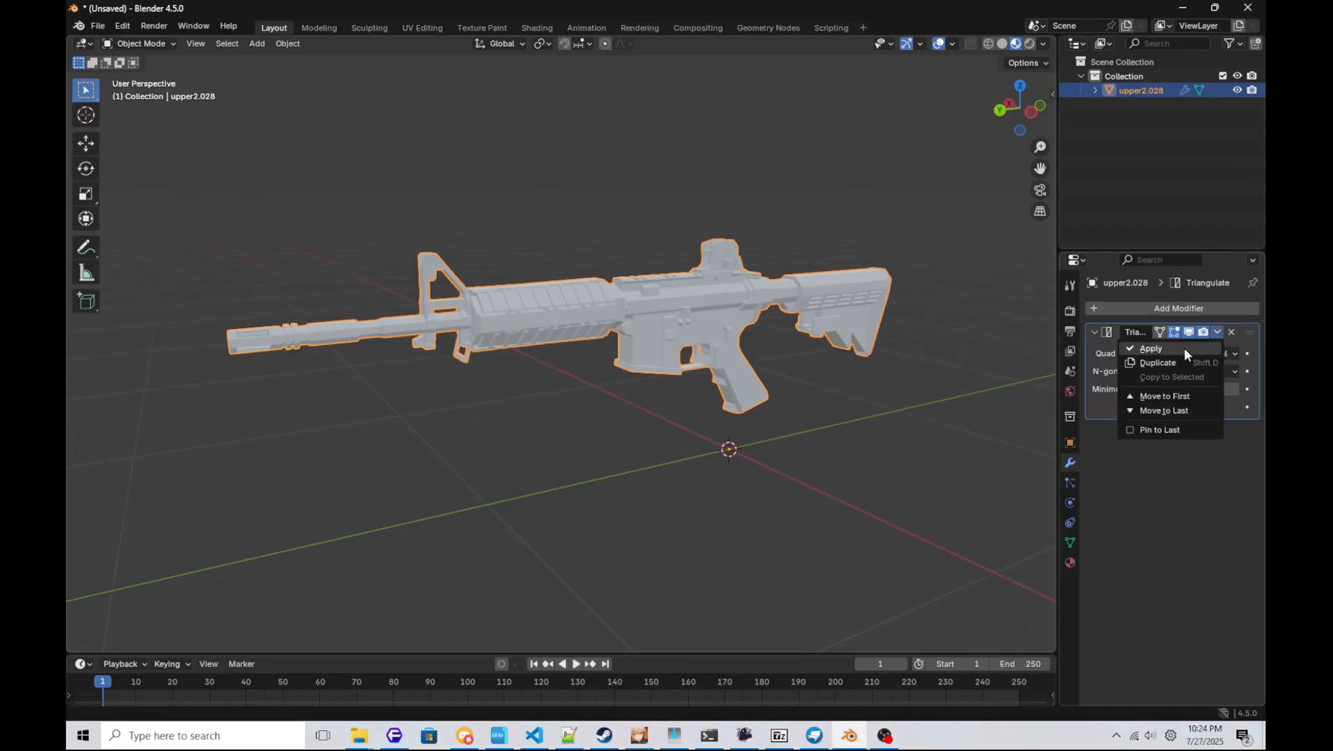
{"action": "left_click", "coordinate": [1184, 347]}
Export the model in Stanford PLY format as m4a1.ply in the D:\Apps\mdl folder.
{"action": "left_click", "coordinate": [94, 26]}
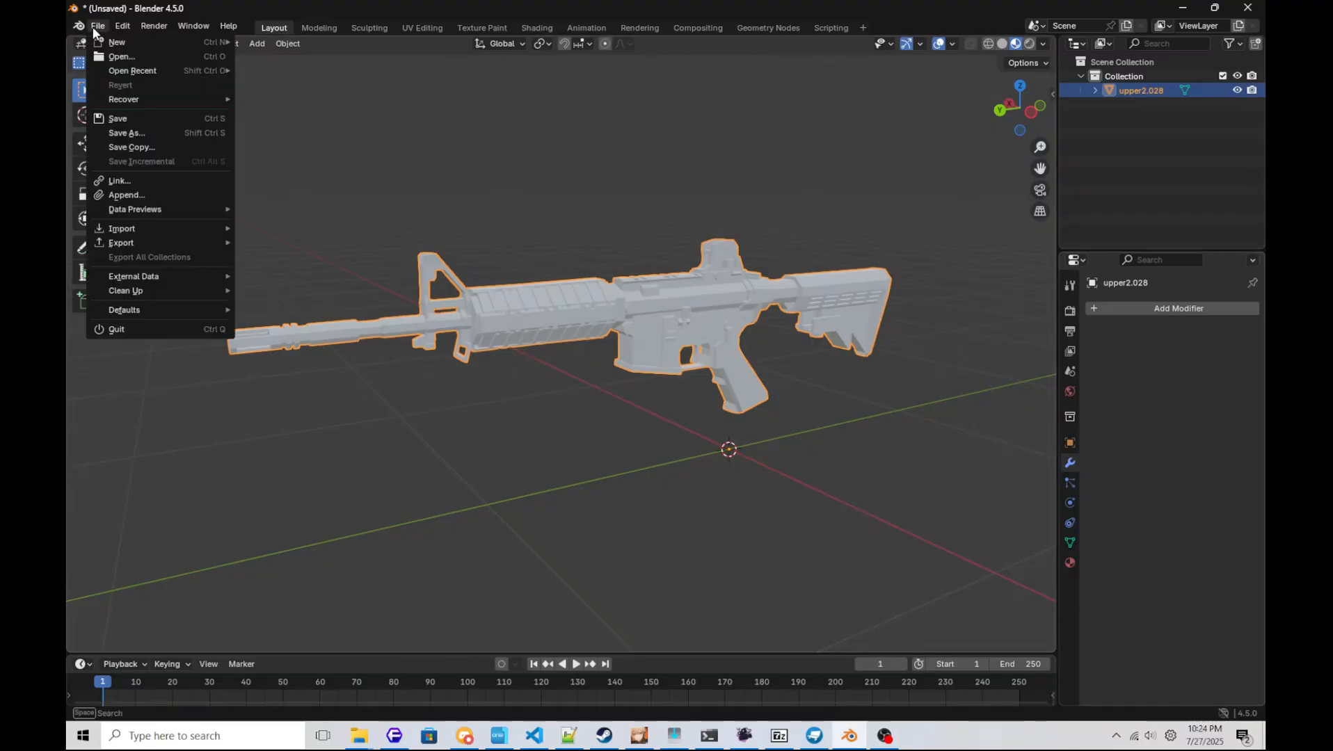
{"action": "mouse_move", "coordinate": [152, 243]}
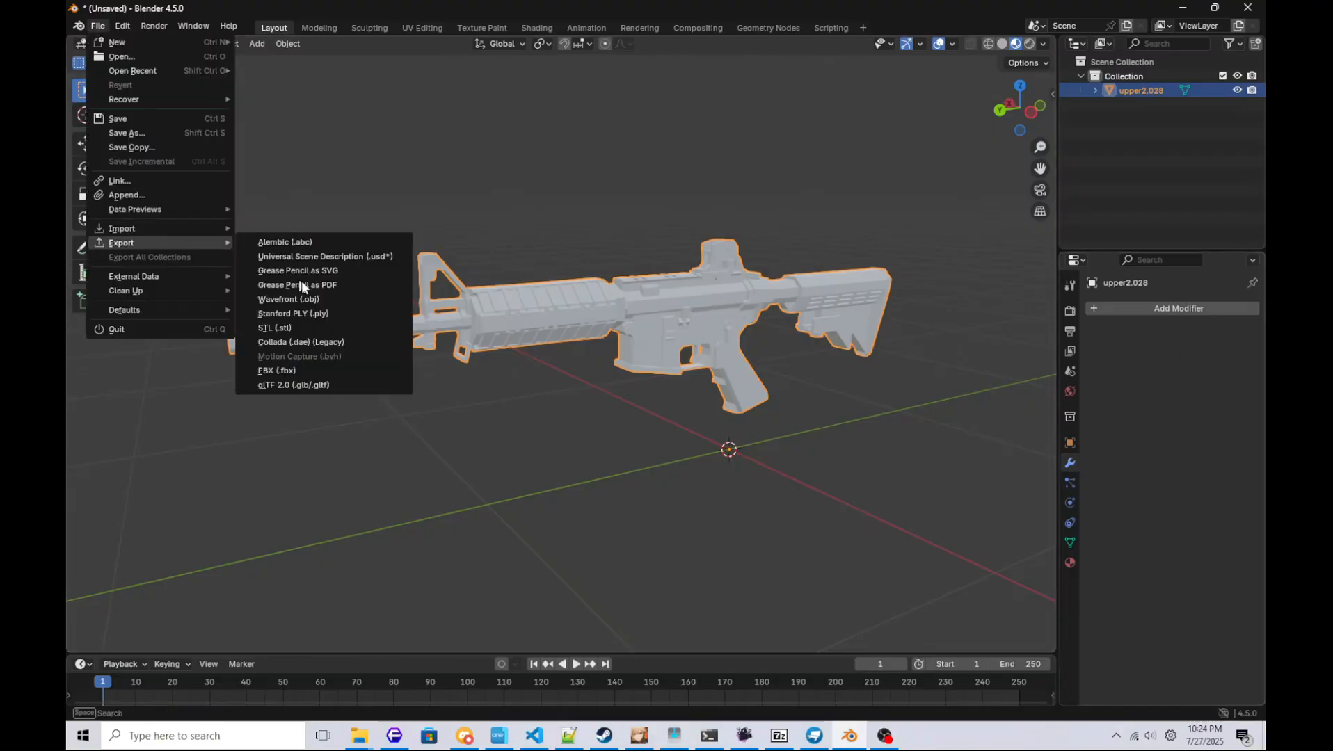
{"action": "left_click", "coordinate": [302, 314]}
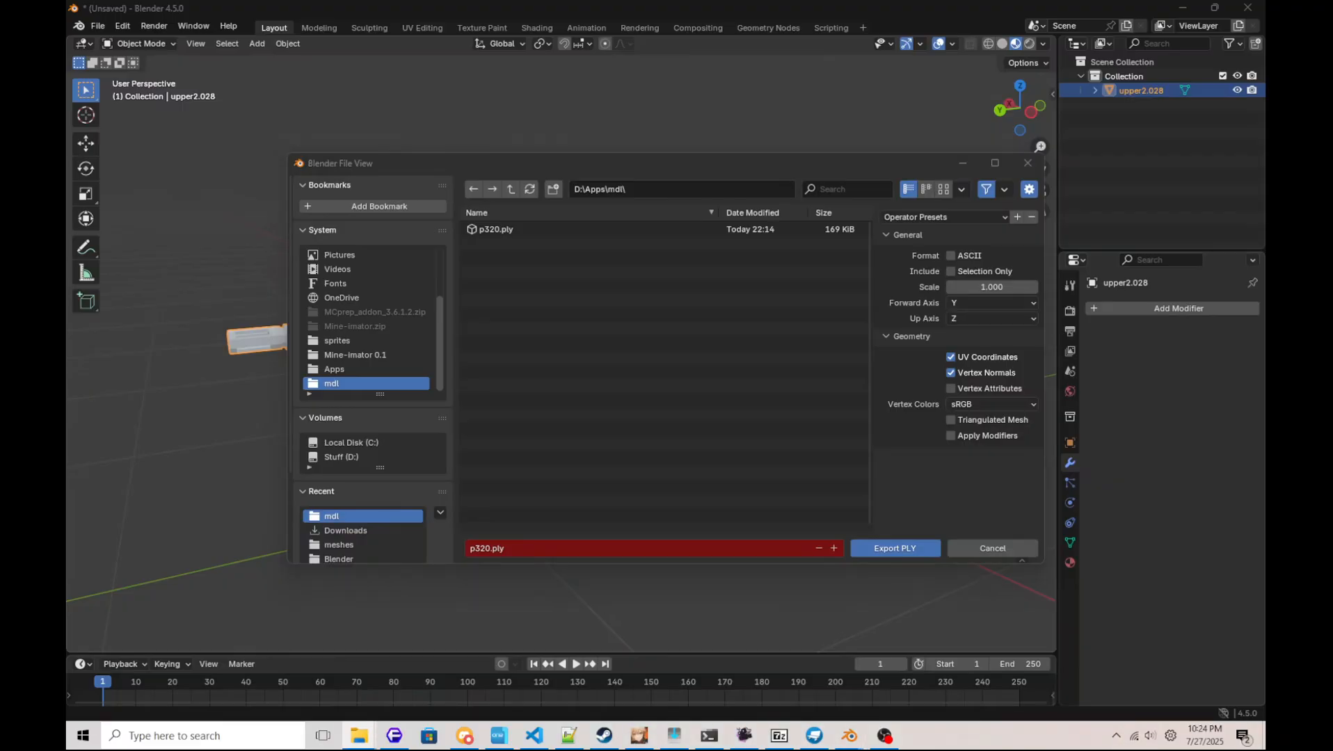
{"action": "left_click", "coordinate": [480, 548]}
{"action": "type", "text": "m4a1"}
{"action": "key", "text": "Return"}
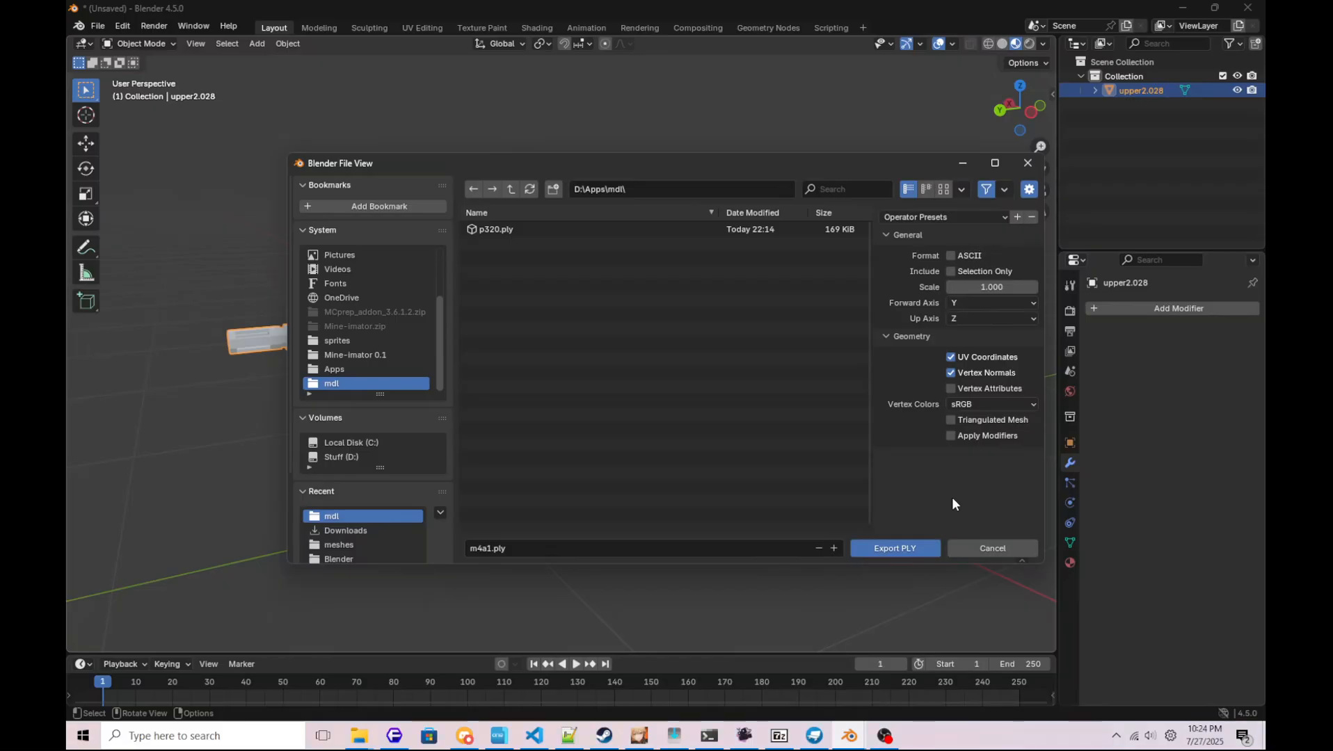
{"action": "left_click", "coordinate": [899, 548]}
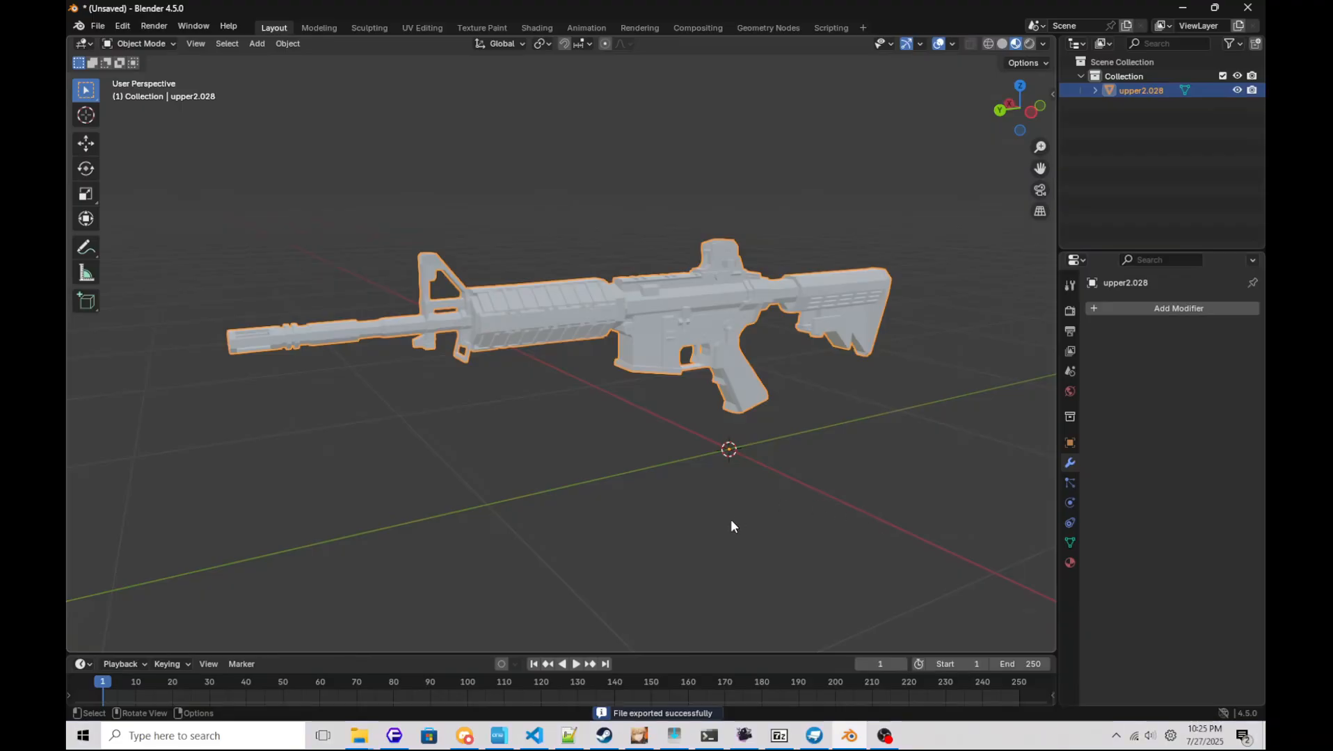
Switch to PowerShell, recall the last converter command and remove its p320 file arguments, keeping only .\converter.exe.
{"action": "left_click", "coordinate": [709, 735]}
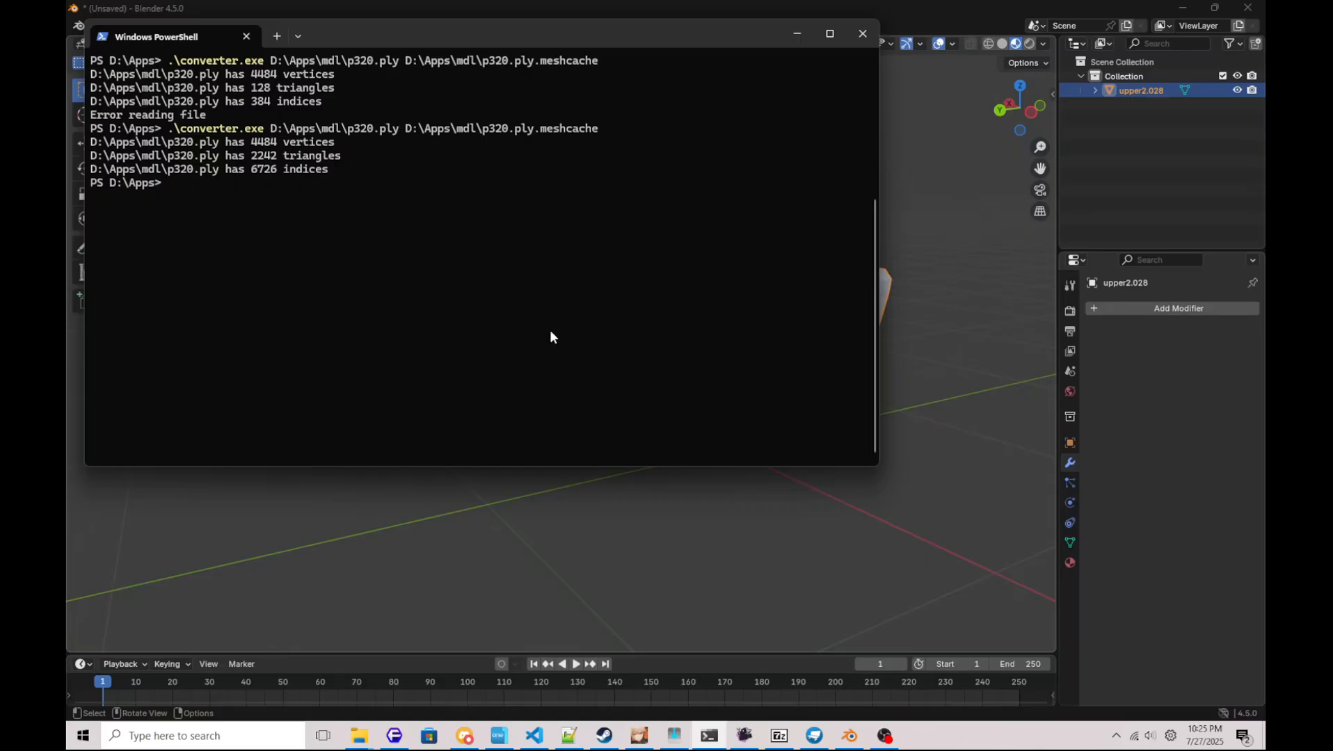
{"action": "key", "text": "Up"}
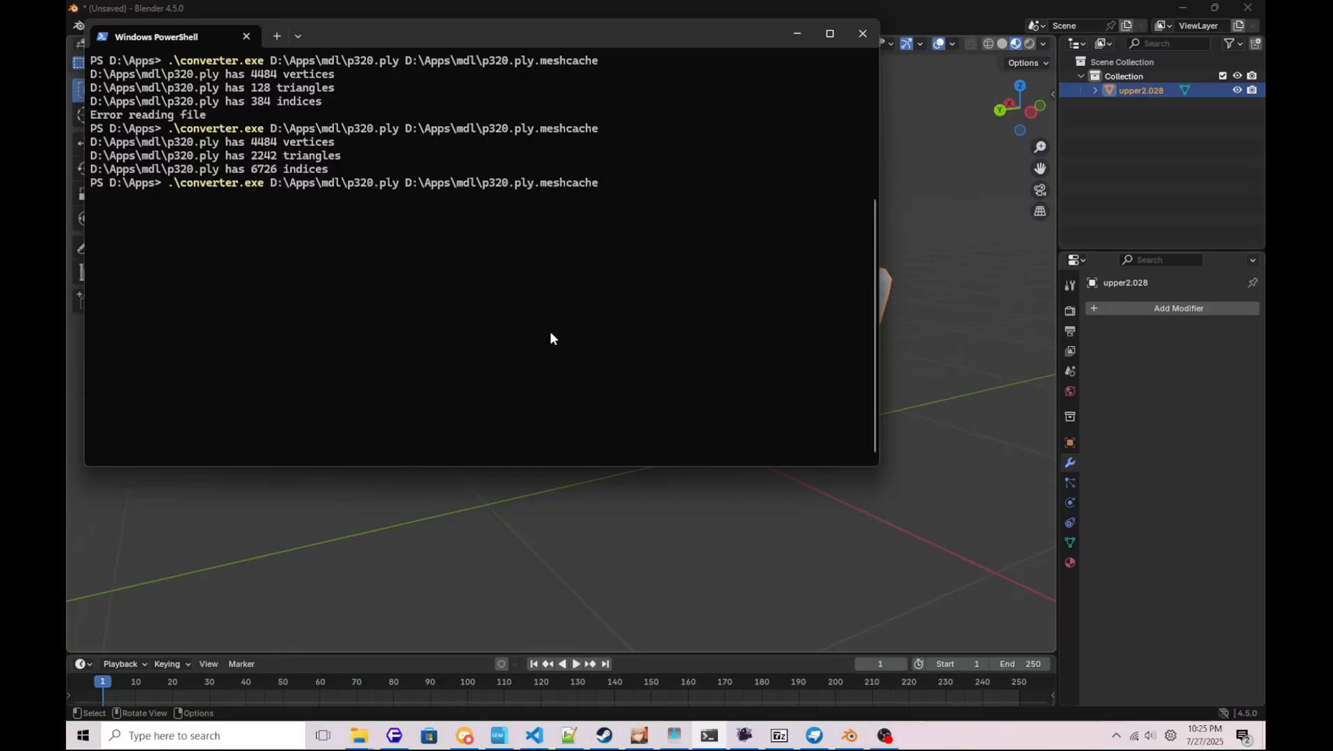
{"action": "key", "text": "BackSpace"}
{"action": "key", "text": "BackSpace"}
{"action": "key", "text": "BackSpace"}
{"action": "key", "text": "BackSpace"}
{"action": "key", "text": "BackSpace"}
{"action": "key", "text": "BackSpace"}
{"action": "key", "text": "BackSpace"}
{"action": "key", "text": "BackSpace"}
{"action": "key", "text": "BackSpace"}
{"action": "key", "text": "BackSpace"}
{"action": "key", "text": "BackSpace"}
{"action": "key", "text": "BackSpace"}
{"action": "key", "text": "BackSpace"}
{"action": "key", "text": "BackSpace"}
{"action": "key", "text": "BackSpace"}
{"action": "key", "text": "BackSpace"}
{"action": "key", "text": "BackSpace"}
{"action": "key", "text": "BackSpace"}
{"action": "key", "text": "BackSpace"}
{"action": "key", "text": "BackSpace"}
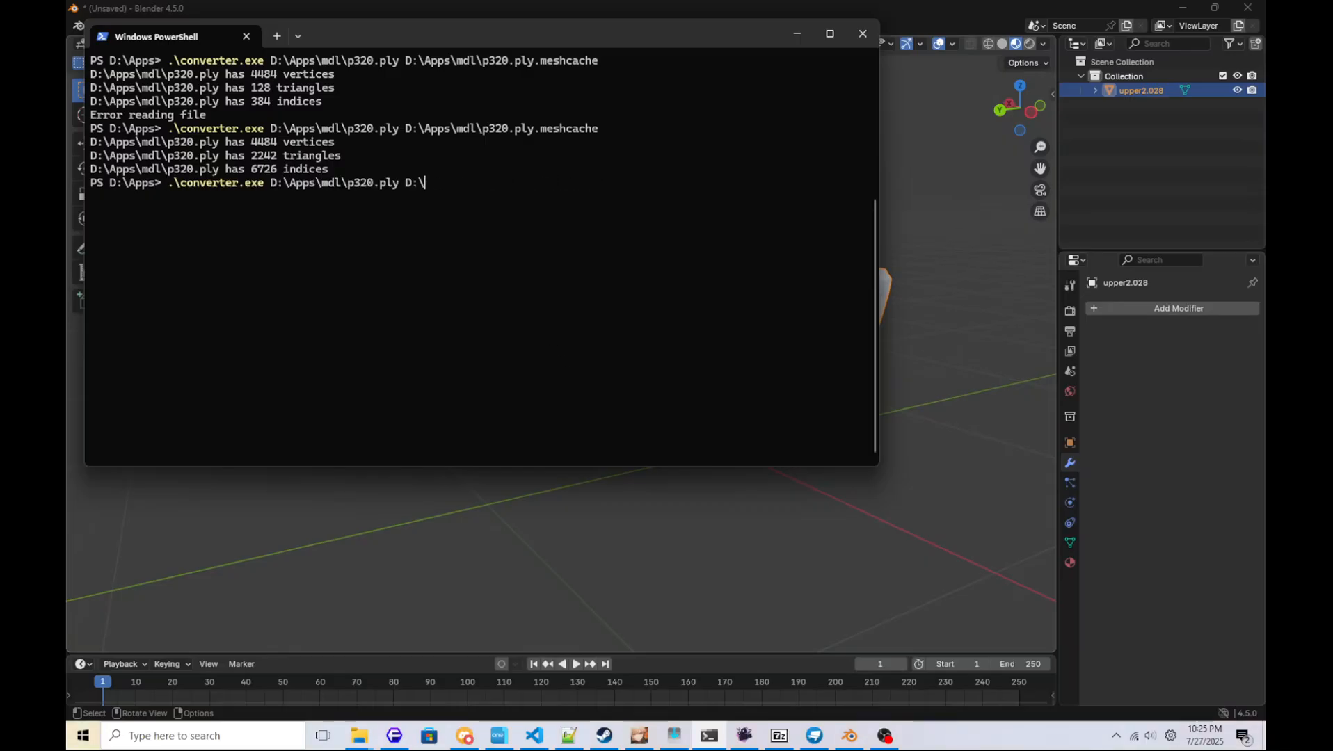
{"action": "key", "text": "BackSpace"}
{"action": "key", "text": "BackSpace"}
{"action": "key", "text": "BackSpace"}
{"action": "key", "text": "BackSpace"}
{"action": "key", "text": "BackSpace"}
{"action": "key", "text": "BackSpace"}
{"action": "key", "text": "BackSpace"}
{"action": "key", "text": "BackSpace"}
{"action": "key", "text": "BackSpace"}
{"action": "key", "text": "BackSpace"}
{"action": "key", "text": "BackSpace"}
{"action": "key", "text": "BackSpace"}
{"action": "key", "text": "BackSpace"}
{"action": "key", "text": "BackSpace"}
{"action": "key", "text": "BackSpace"}
{"action": "key", "text": "BackSpace"}
{"action": "key", "text": "BackSpace"}
{"action": "key", "text": "BackSpace"}
{"action": "key", "text": "BackSpace"}
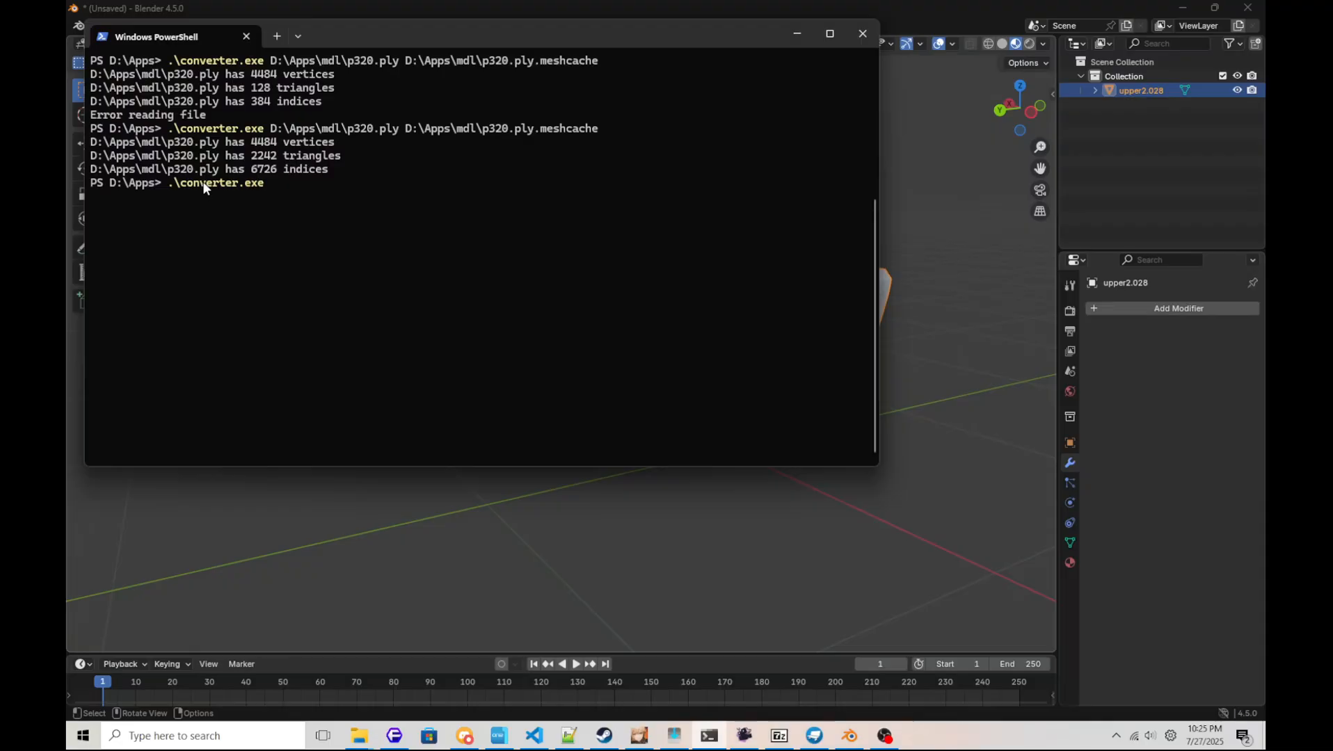
Run .\converter.exe with input D:\Apps\mdl\m4a1.ply and output D:\Apps\mdl\m4a1.ply.meshcache.
{"action": "left_click", "coordinate": [359, 736]}
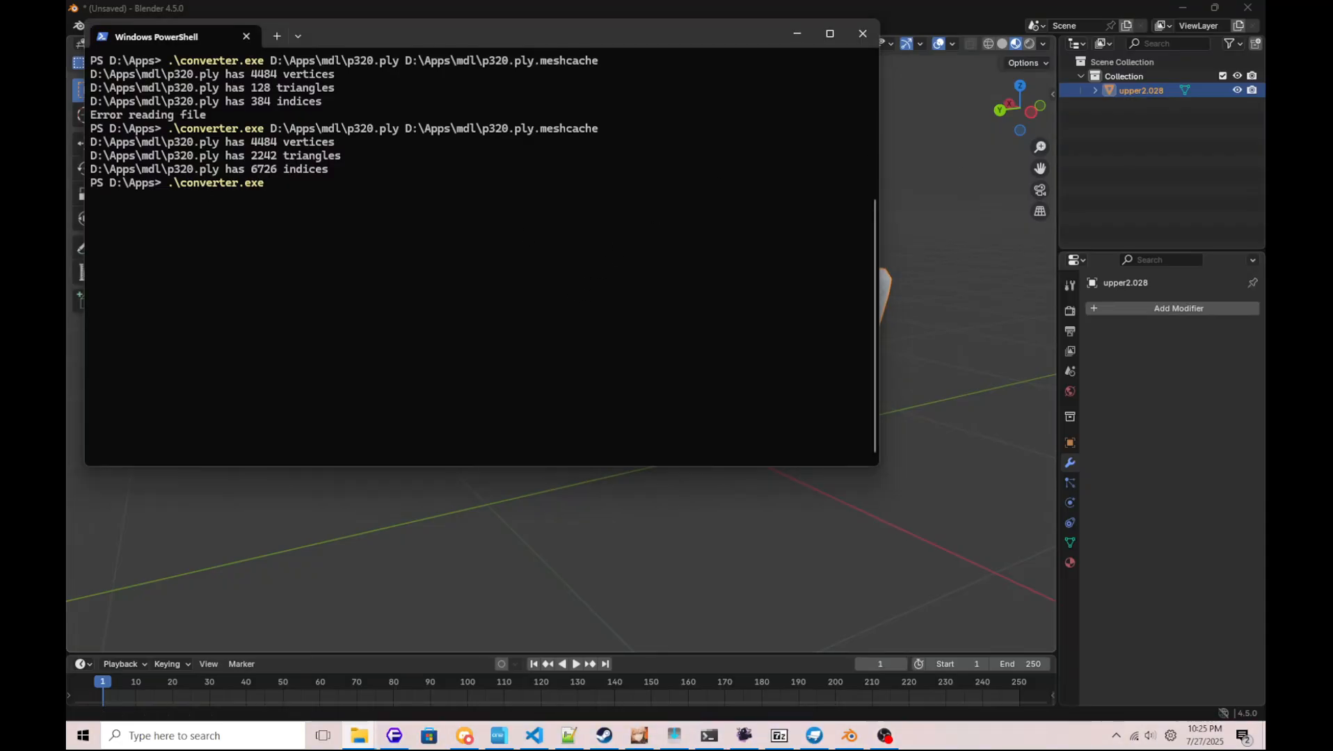
{"action": "left_click_drag", "start_coordinate": [433, 305], "coordinate": [433, 304]}
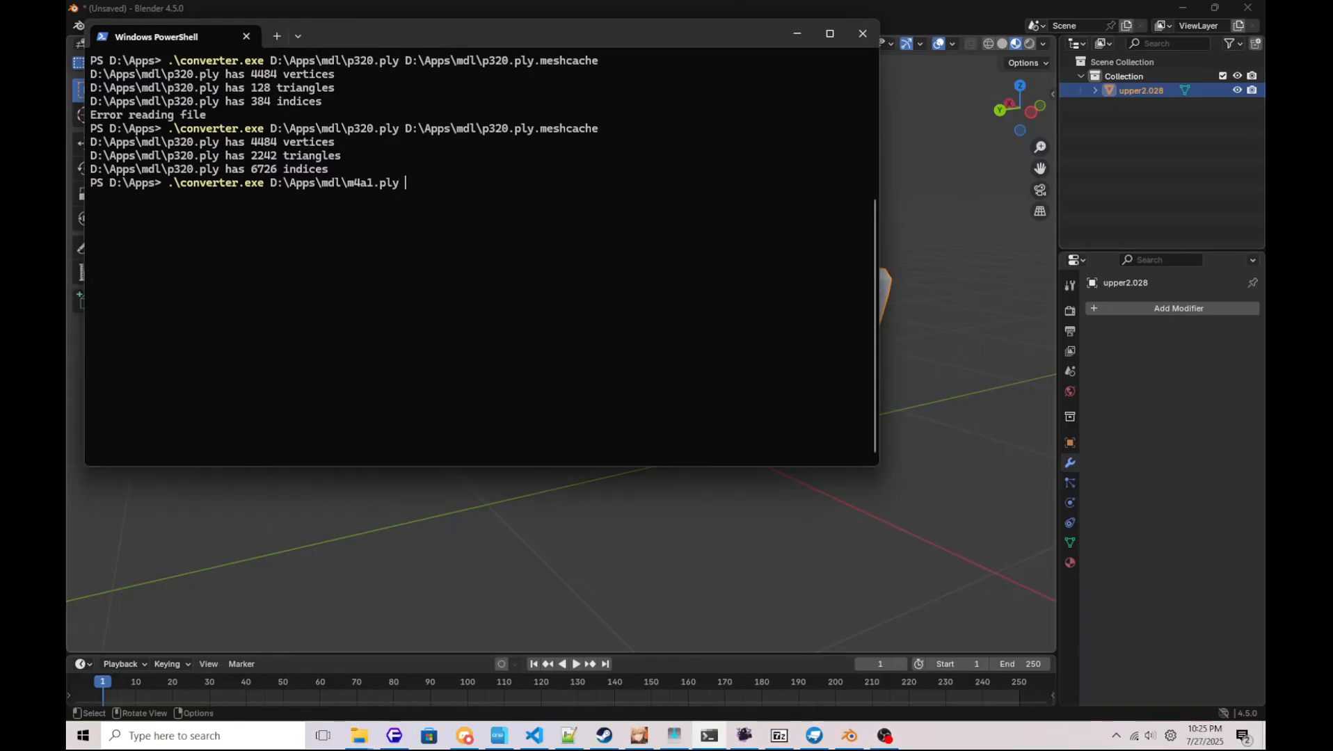
{"action": "left_click_drag", "start_coordinate": [758, 238], "coordinate": [581, 274]}
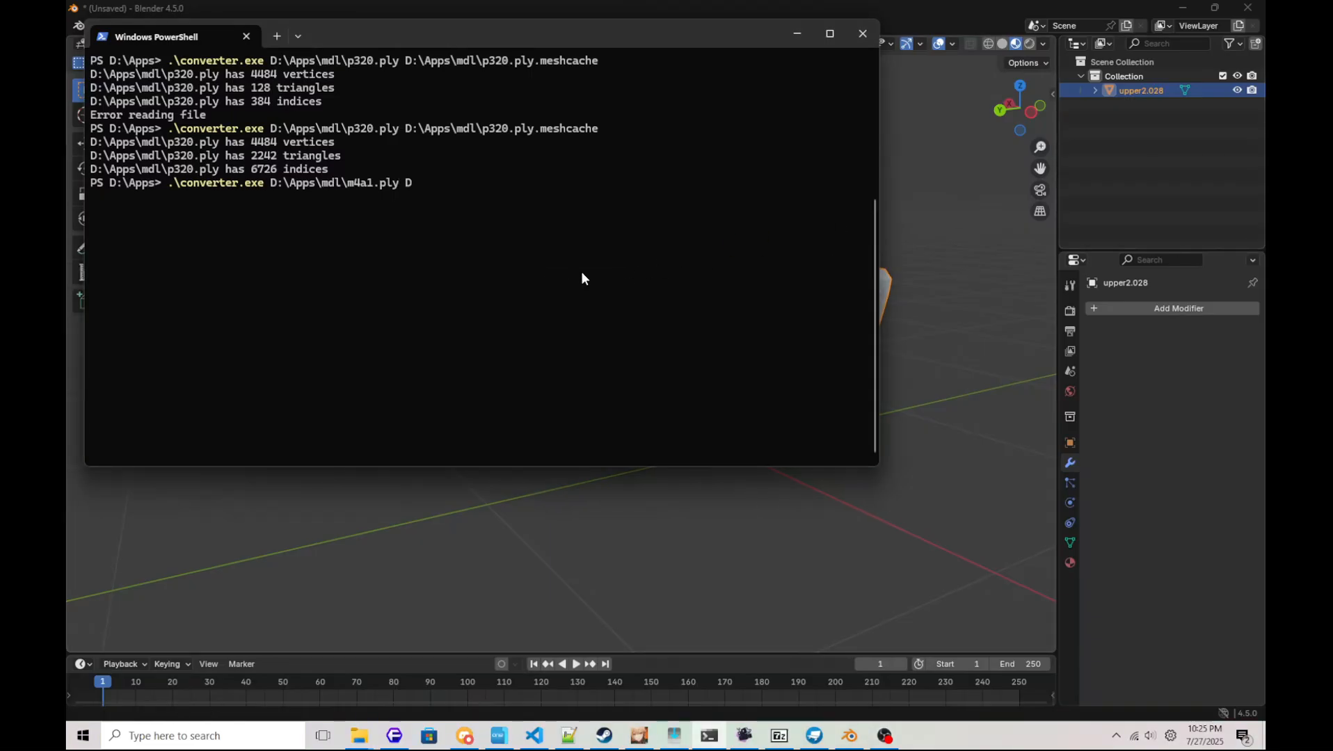
{"action": "type", "text": "."}
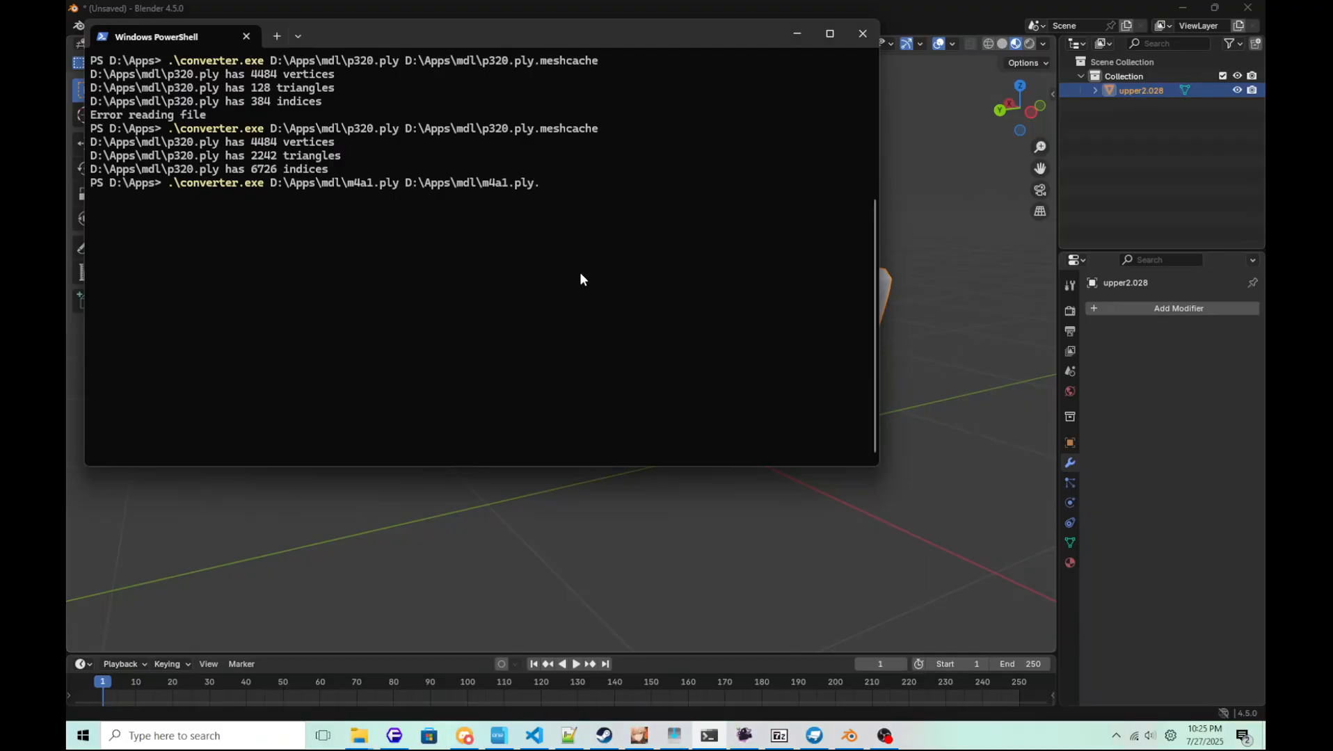
{"action": "type", "text": "mesh"}
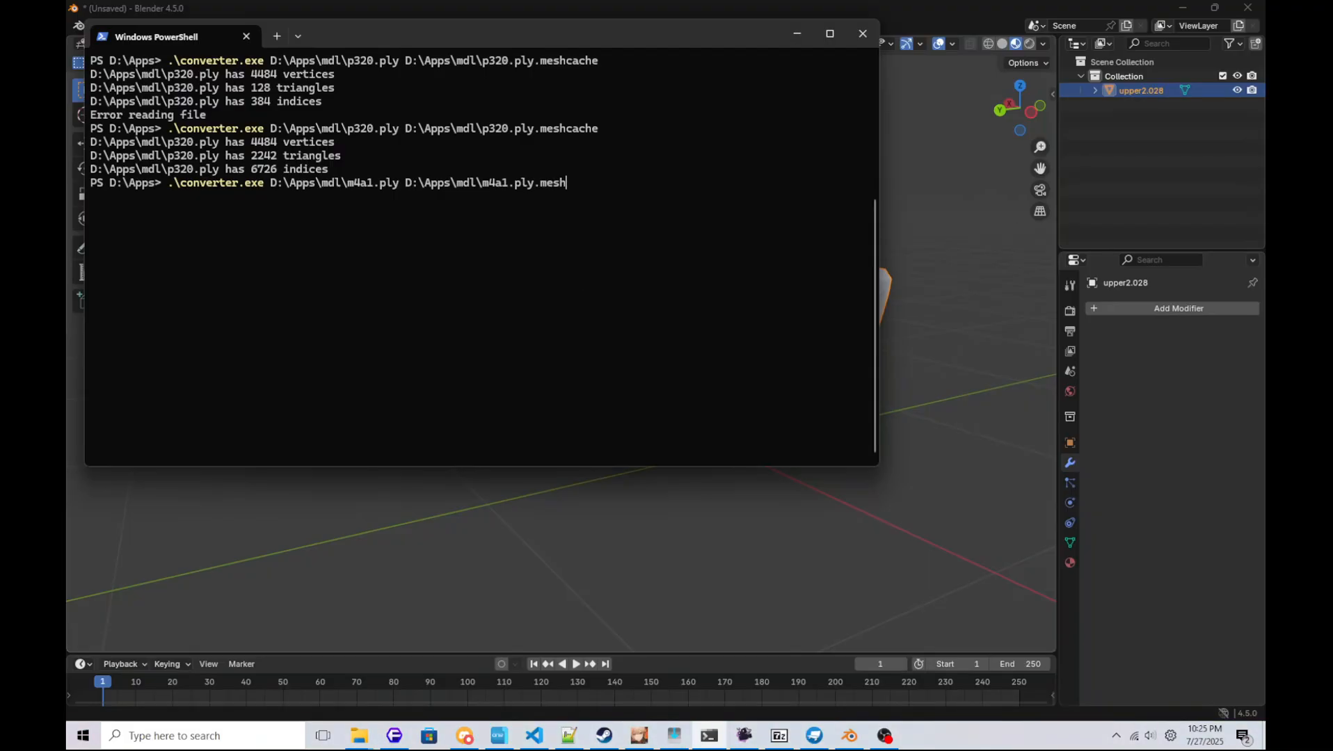
{"action": "type", "text": "cache"}
{"action": "key", "text": "Return"}
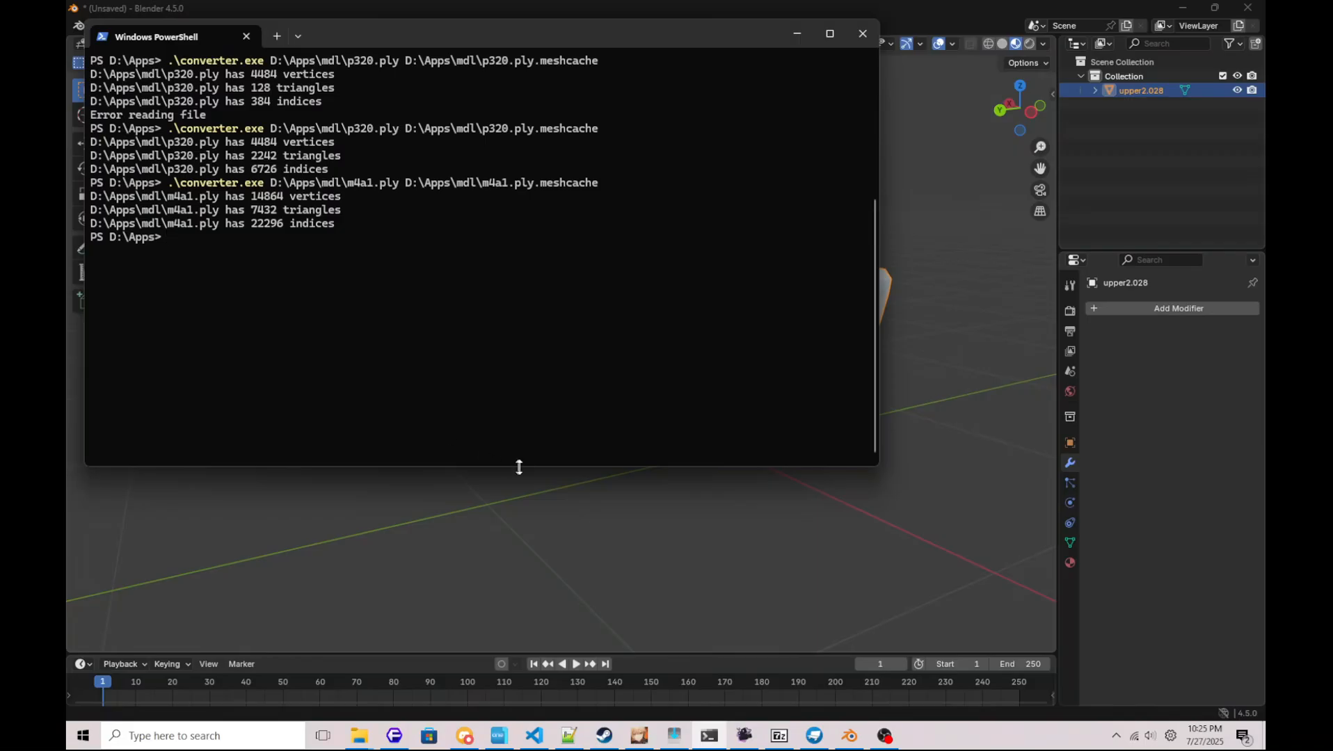
Switch to the Mine-imator project window.
{"action": "left_click", "coordinate": [745, 737]}
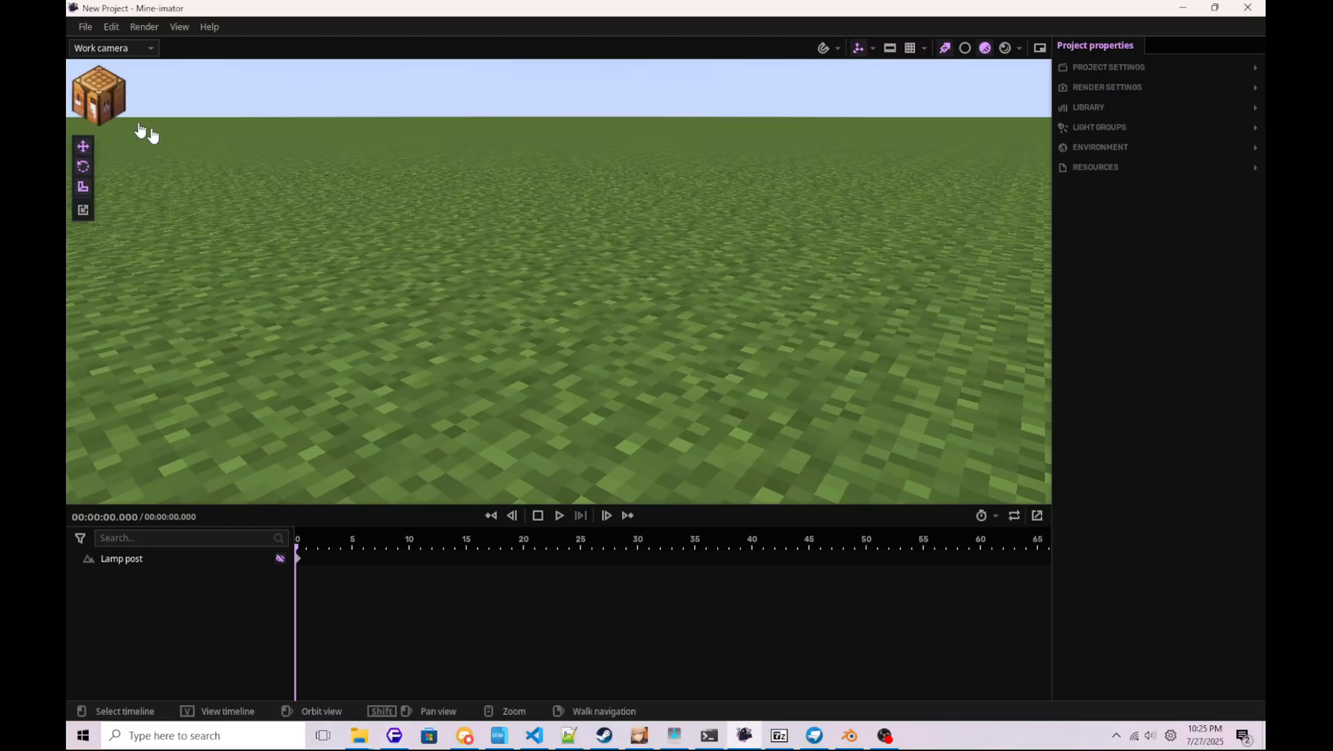
{"action": "left_click", "coordinate": [84, 28]}
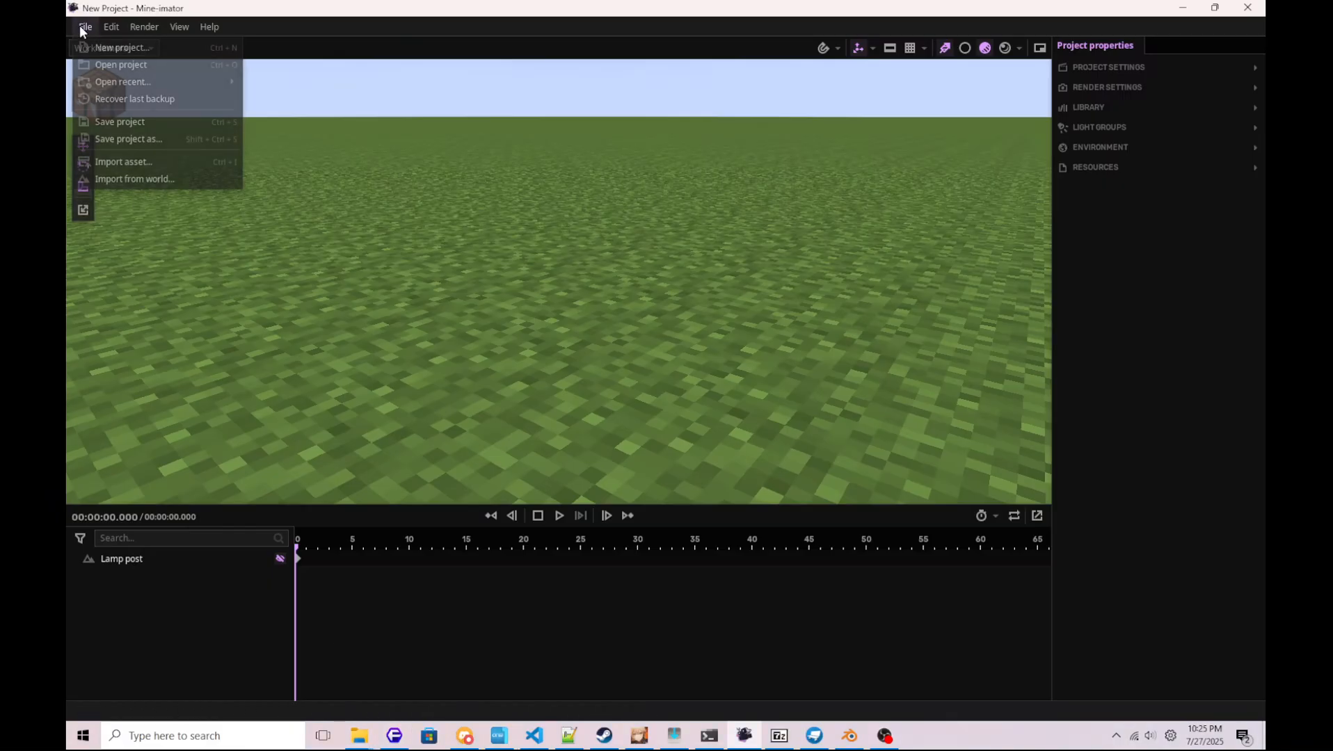
{"action": "left_click", "coordinate": [121, 160]}
{"action": "left_click", "coordinate": [600, 366]}
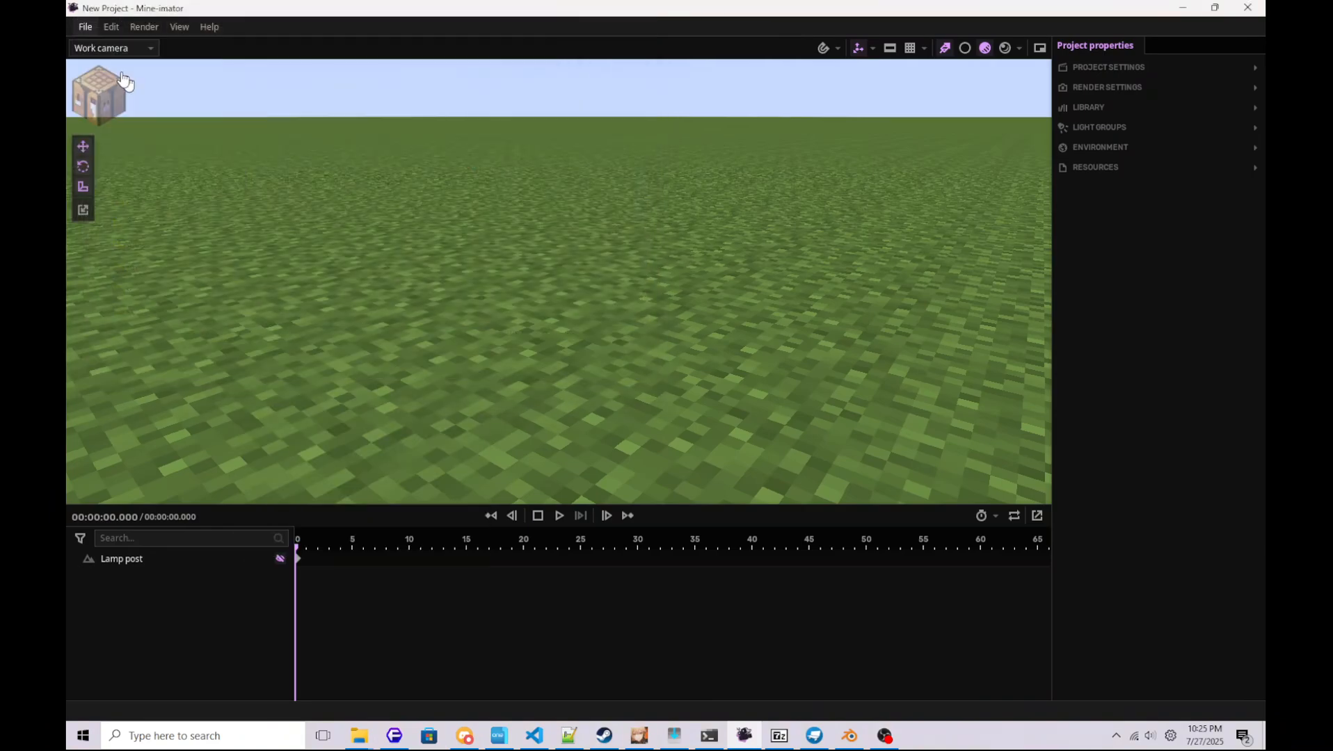
{"action": "left_click", "coordinate": [75, 26]}
{"action": "left_click", "coordinate": [143, 228]}
Start creating a scenery object and browse for its file in the Schematics folder of Mine-imator 2.0.2 under D:\Apps\mineImators.
{"action": "left_click", "coordinate": [99, 98]}
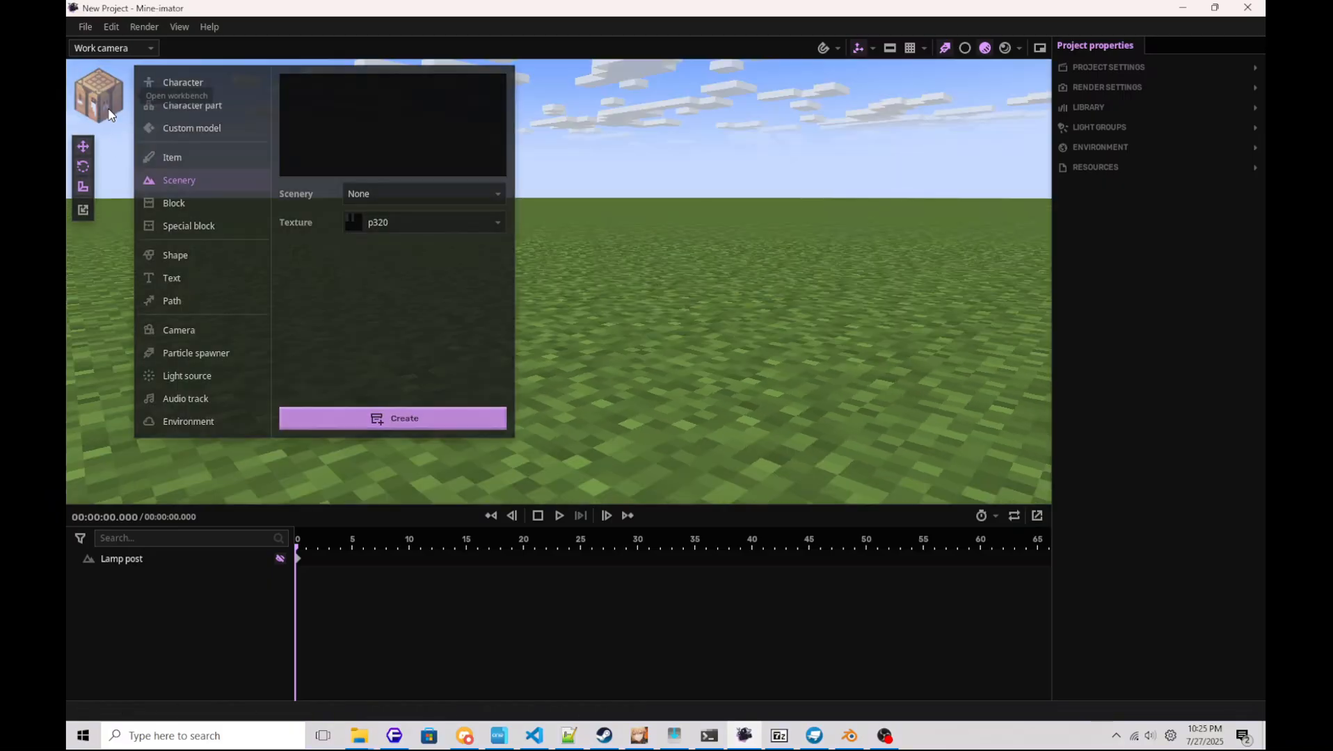
{"action": "left_click", "coordinate": [395, 192]}
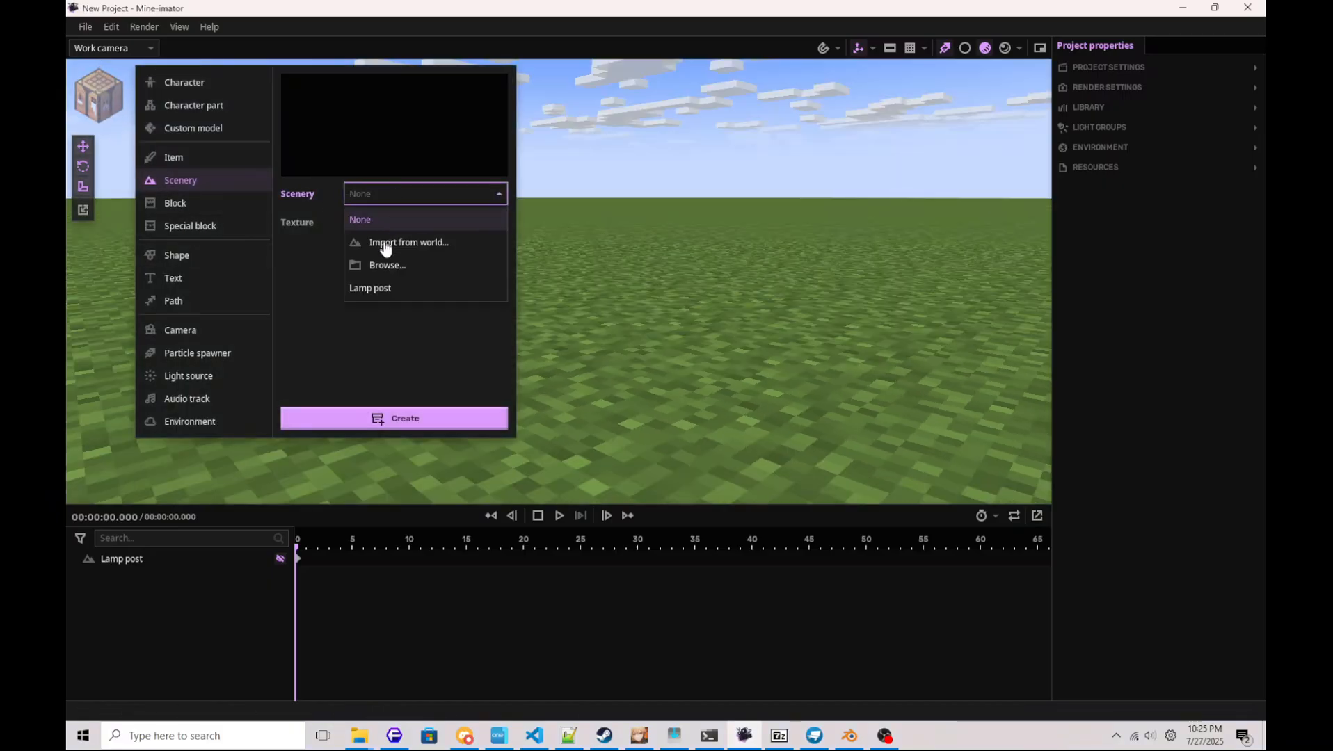
{"action": "left_click", "coordinate": [387, 265]}
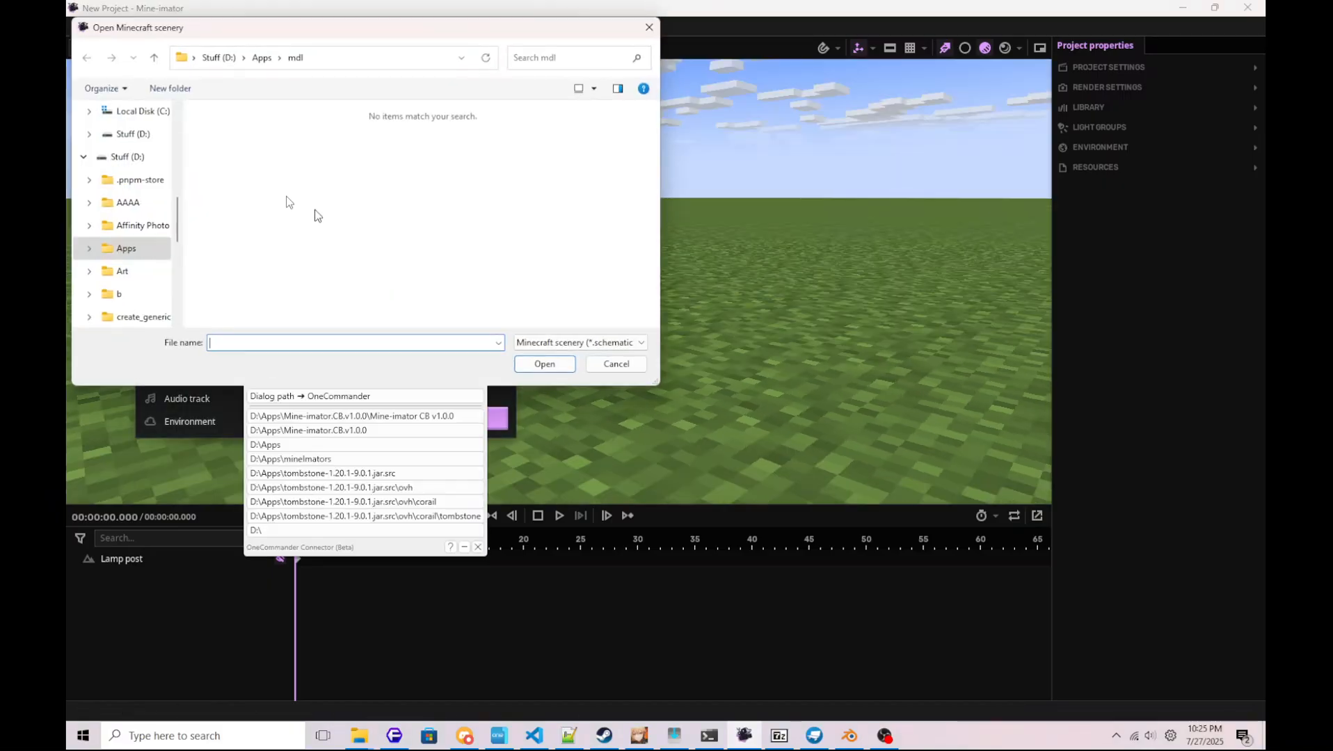
{"action": "left_click", "coordinate": [132, 256]}
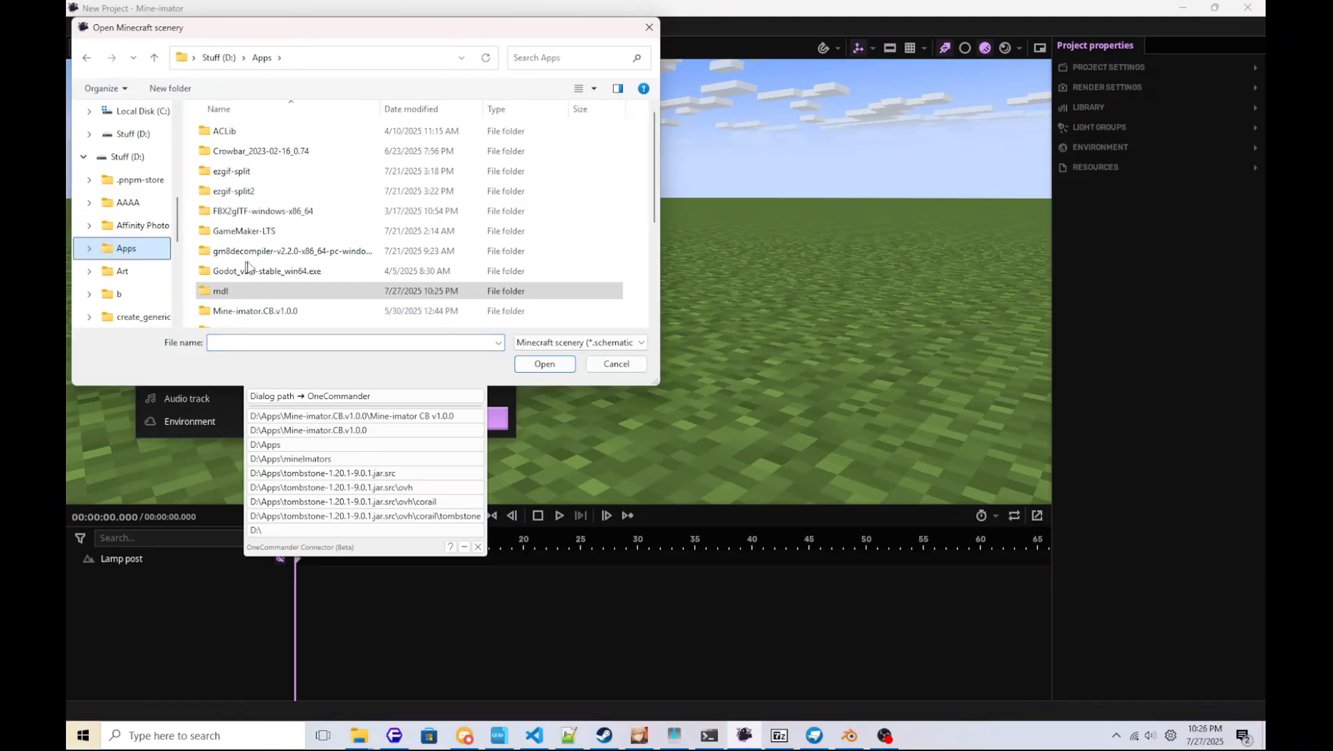
{"action": "scroll", "coordinate": [244, 264], "scroll_direction": "down", "scroll_amount": 1}
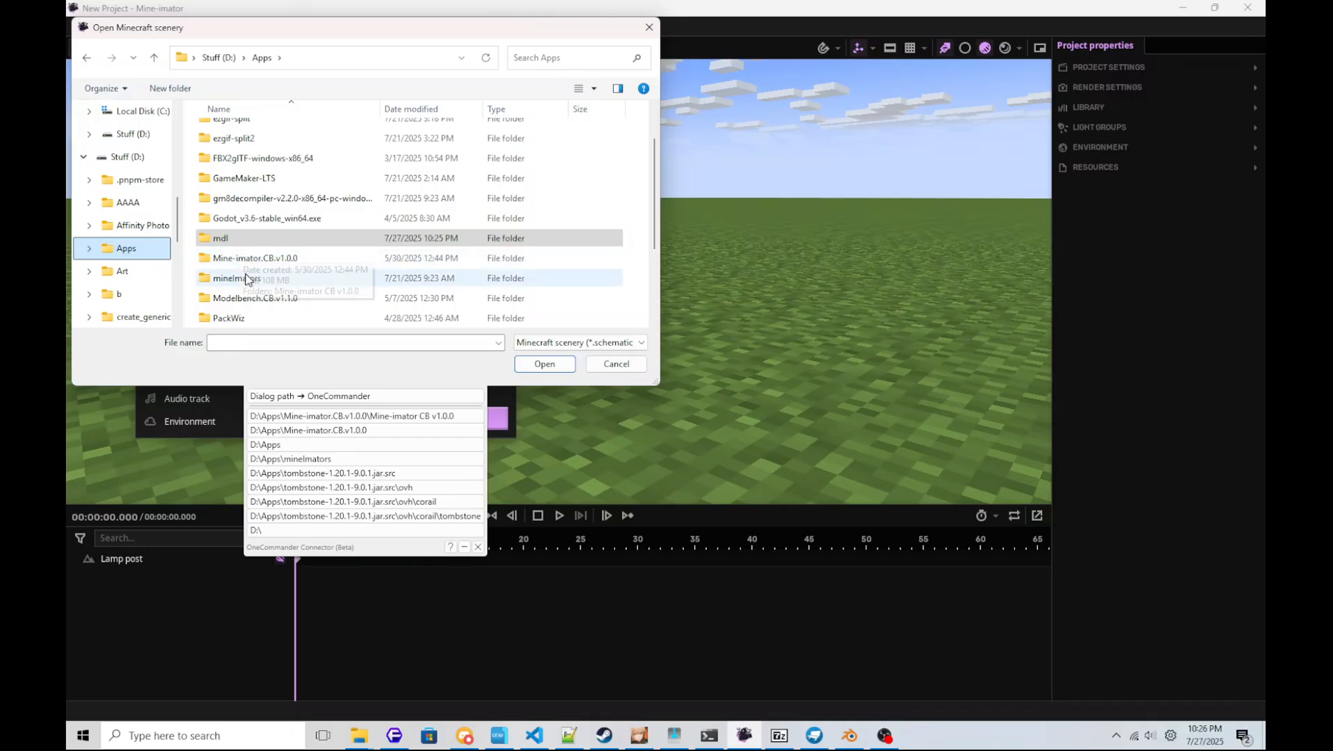
{"action": "double_click", "coordinate": [244, 279]}
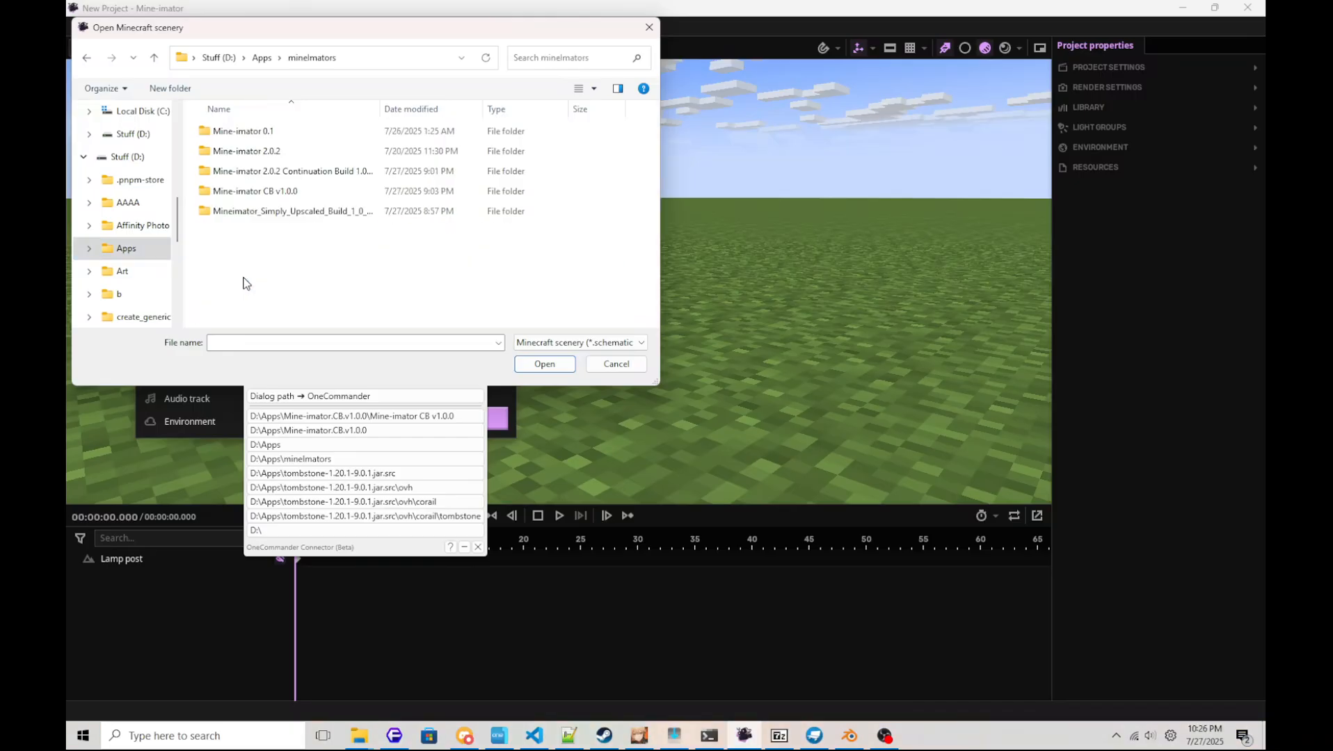
{"action": "double_click", "coordinate": [226, 154]}
{"action": "double_click", "coordinate": [225, 198]}
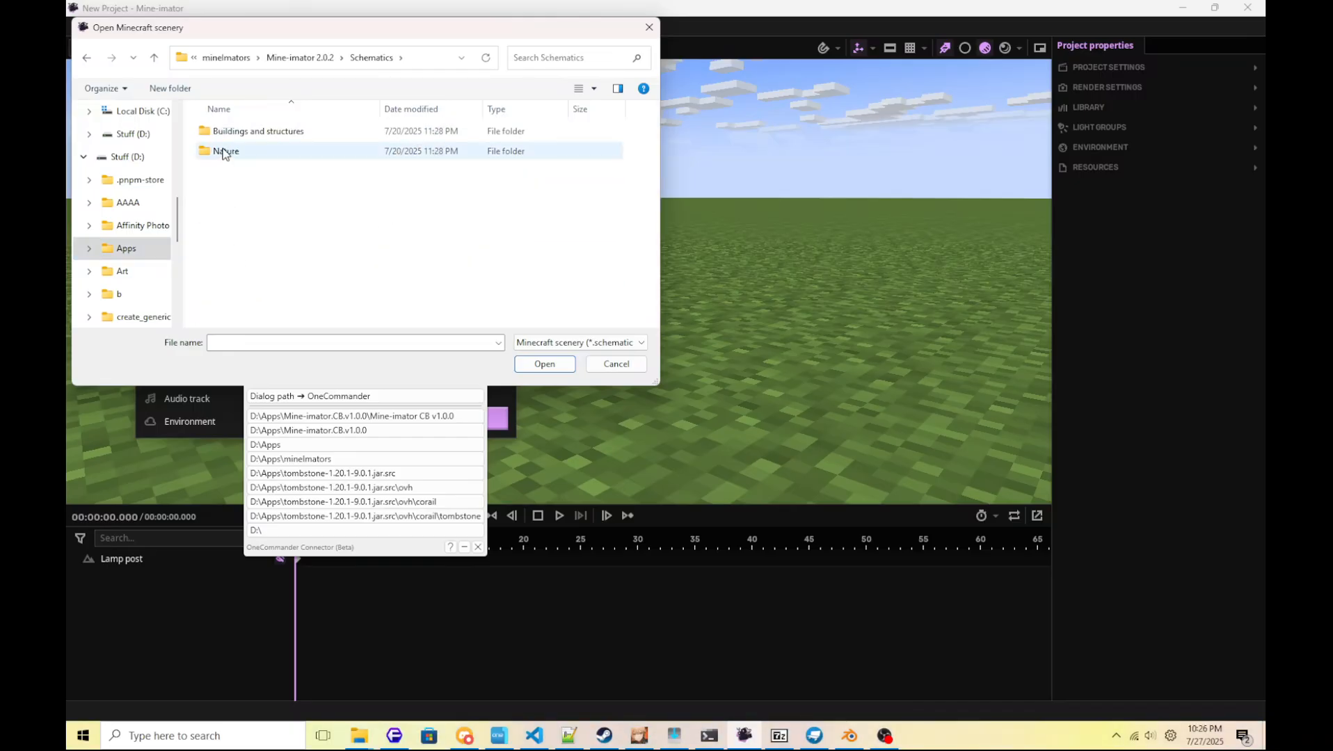
Load Birch tree1.schematic from the Nature\Trees folder as the scenery.
{"action": "double_click", "coordinate": [224, 152]}
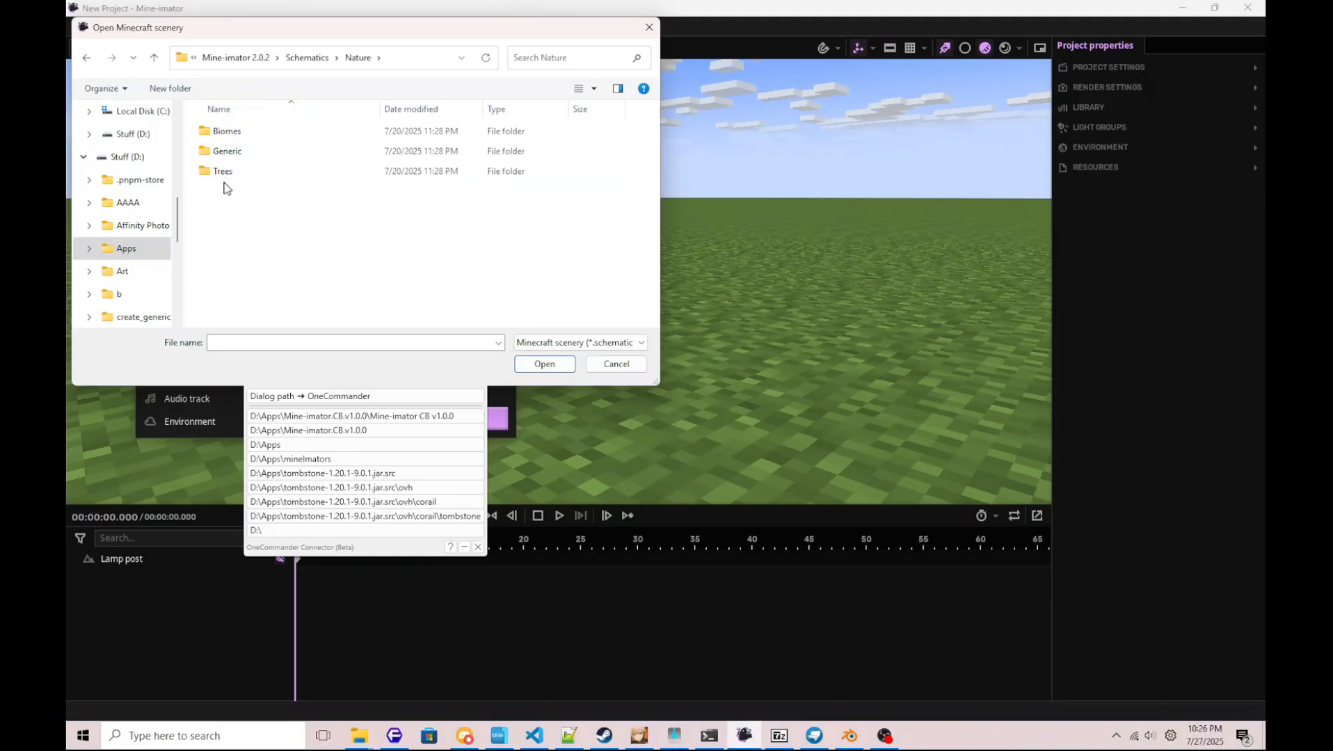
{"action": "left_click", "coordinate": [225, 180]}
{"action": "double_click", "coordinate": [224, 174]}
{"action": "left_click", "coordinate": [224, 136]}
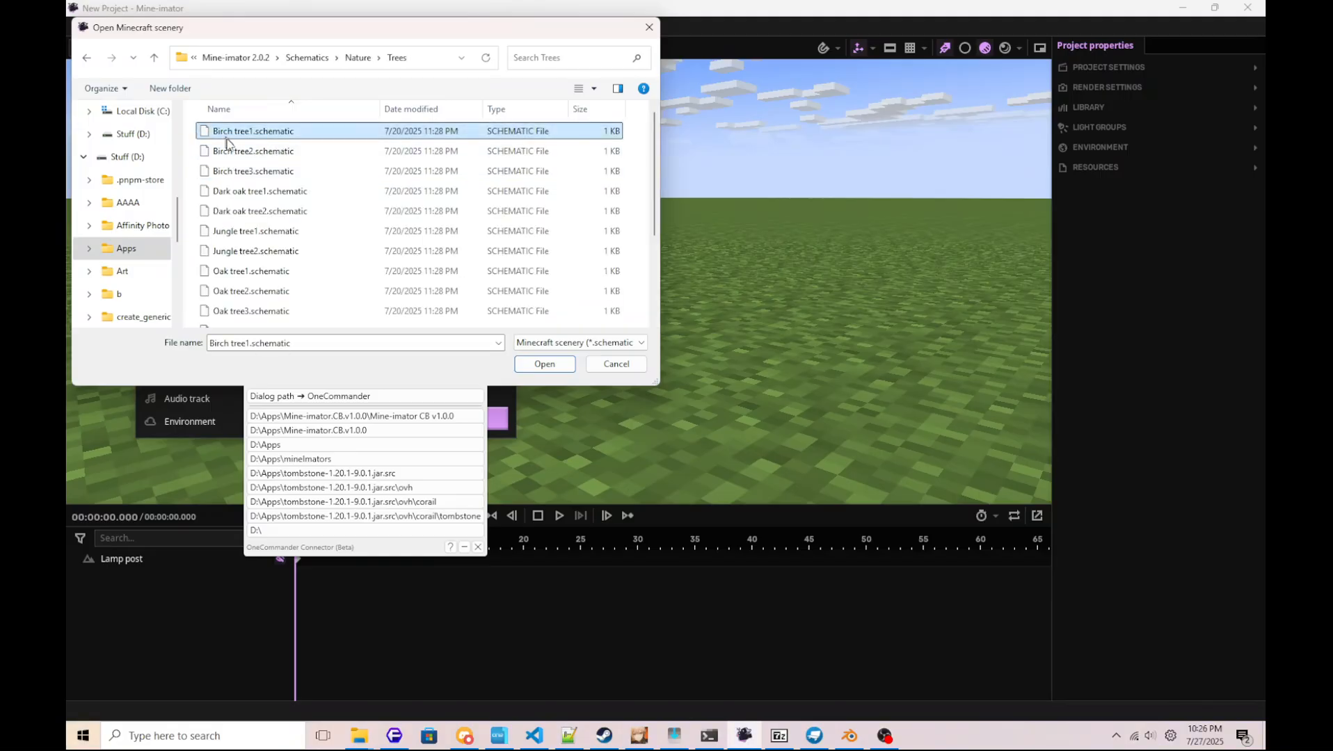
{"action": "left_click", "coordinate": [529, 371]}
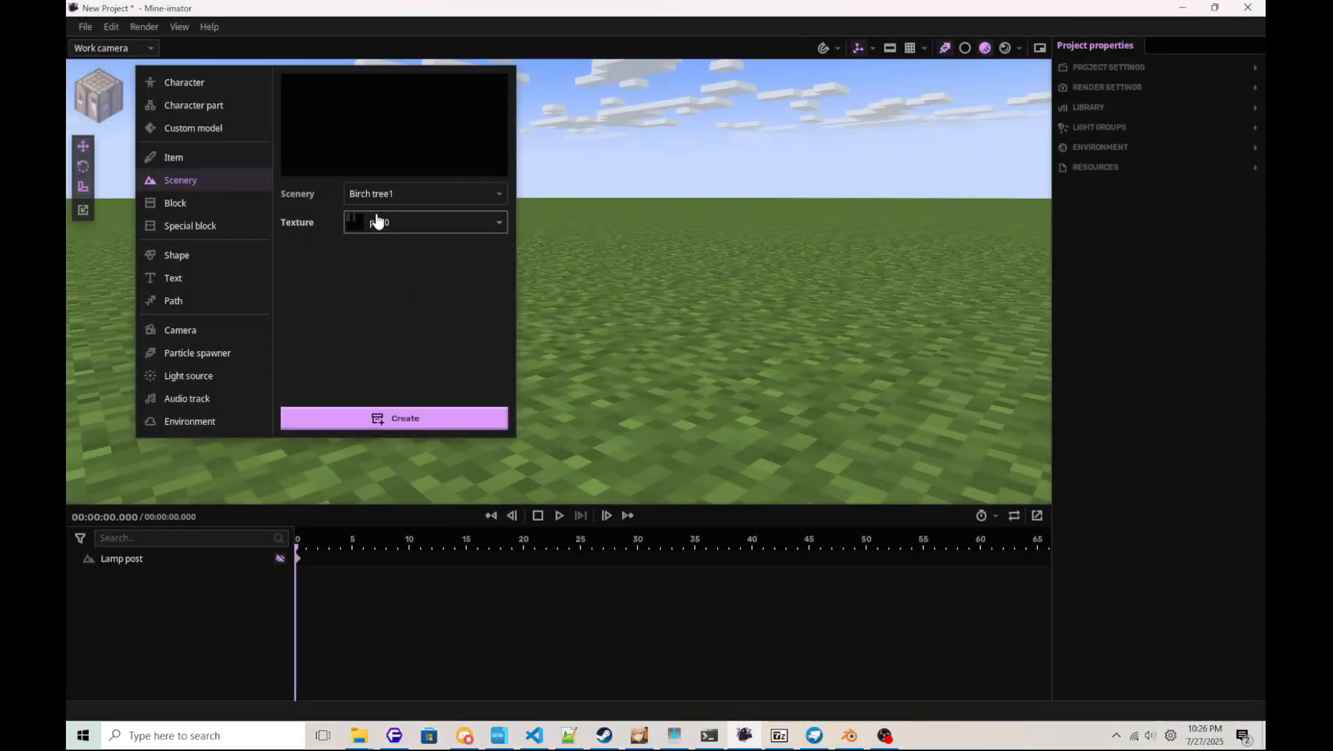
Set the scenery's texture to m4a1.png from D:\Apps\mdl and create the Birch tree1 object.
{"action": "left_click", "coordinate": [376, 221]}
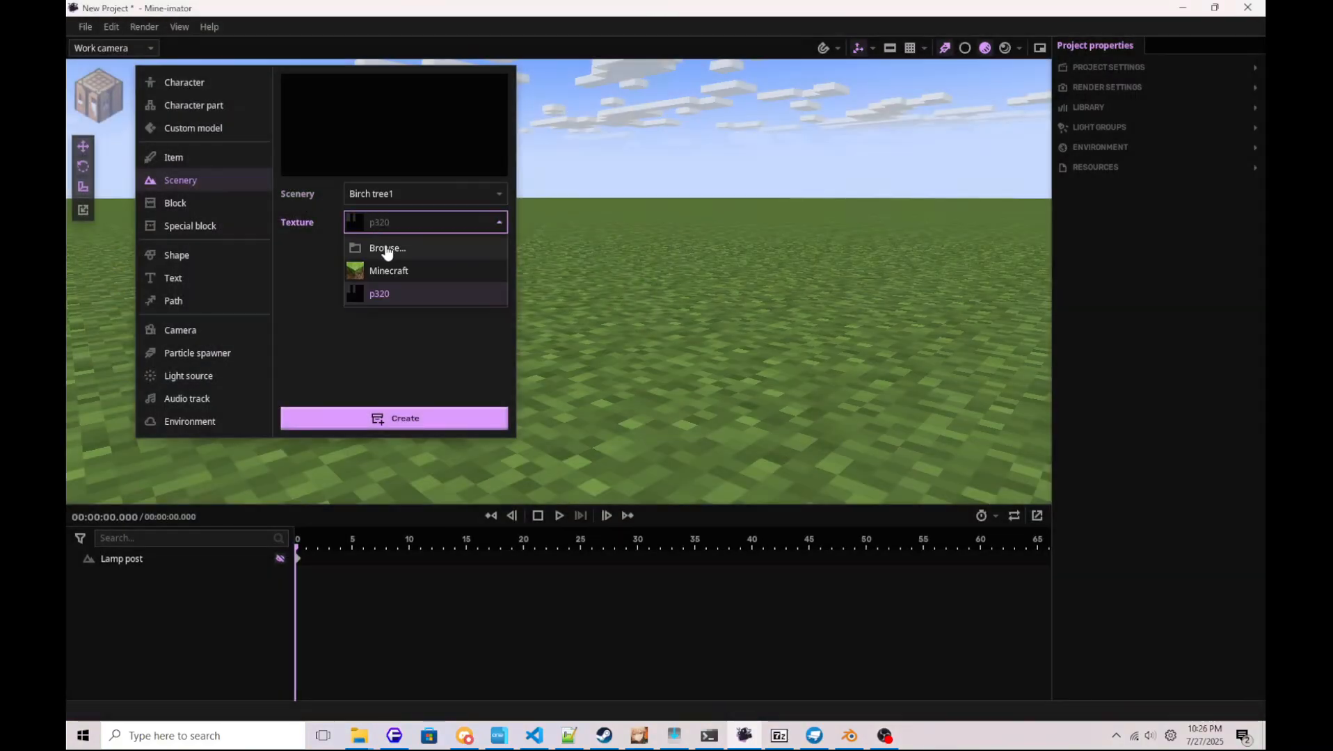
{"action": "left_click", "coordinate": [386, 247]}
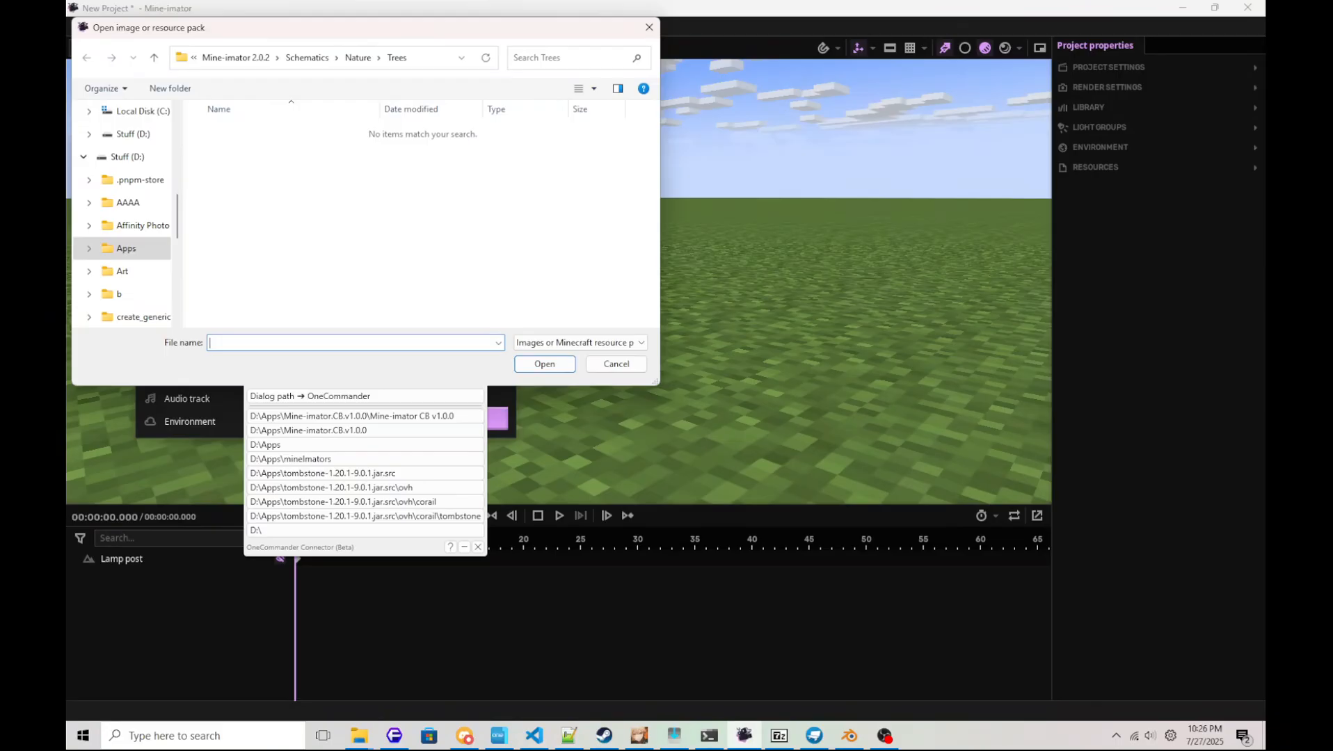
{"action": "key", "text": "super+e"}
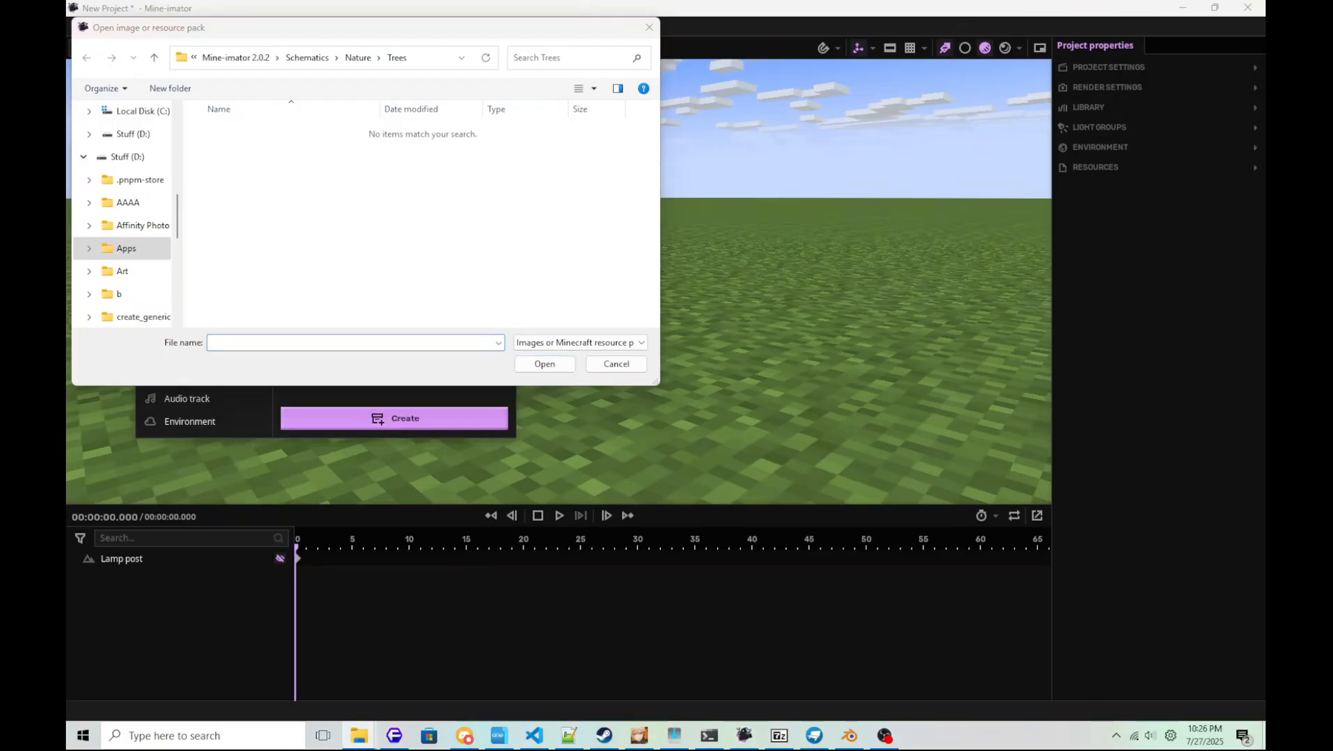
{"action": "left_click", "coordinate": [437, 57]}
{"action": "type", "text": "D:\\Apps\\mdl"}
{"action": "key", "text": "Return"}
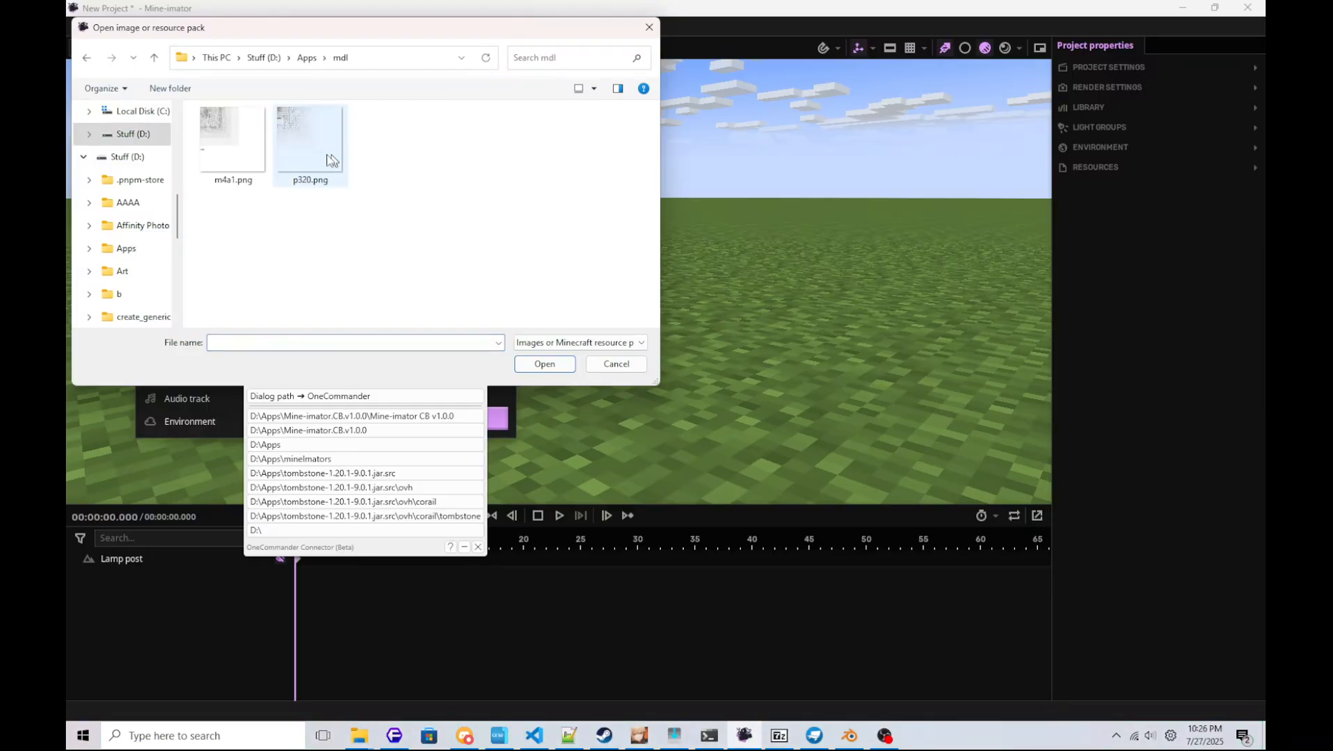
{"action": "left_click", "coordinate": [223, 149]}
{"action": "double_click", "coordinate": [224, 150]}
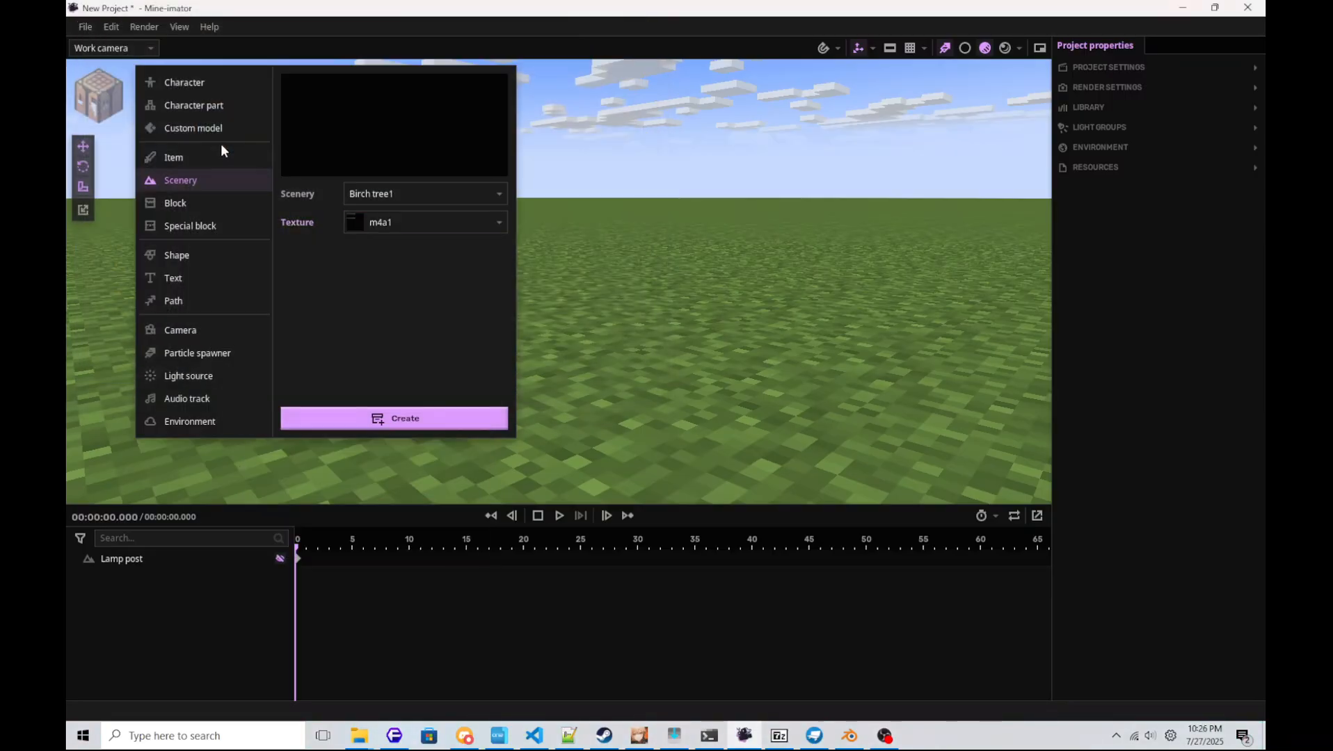
{"action": "left_click", "coordinate": [406, 419]}
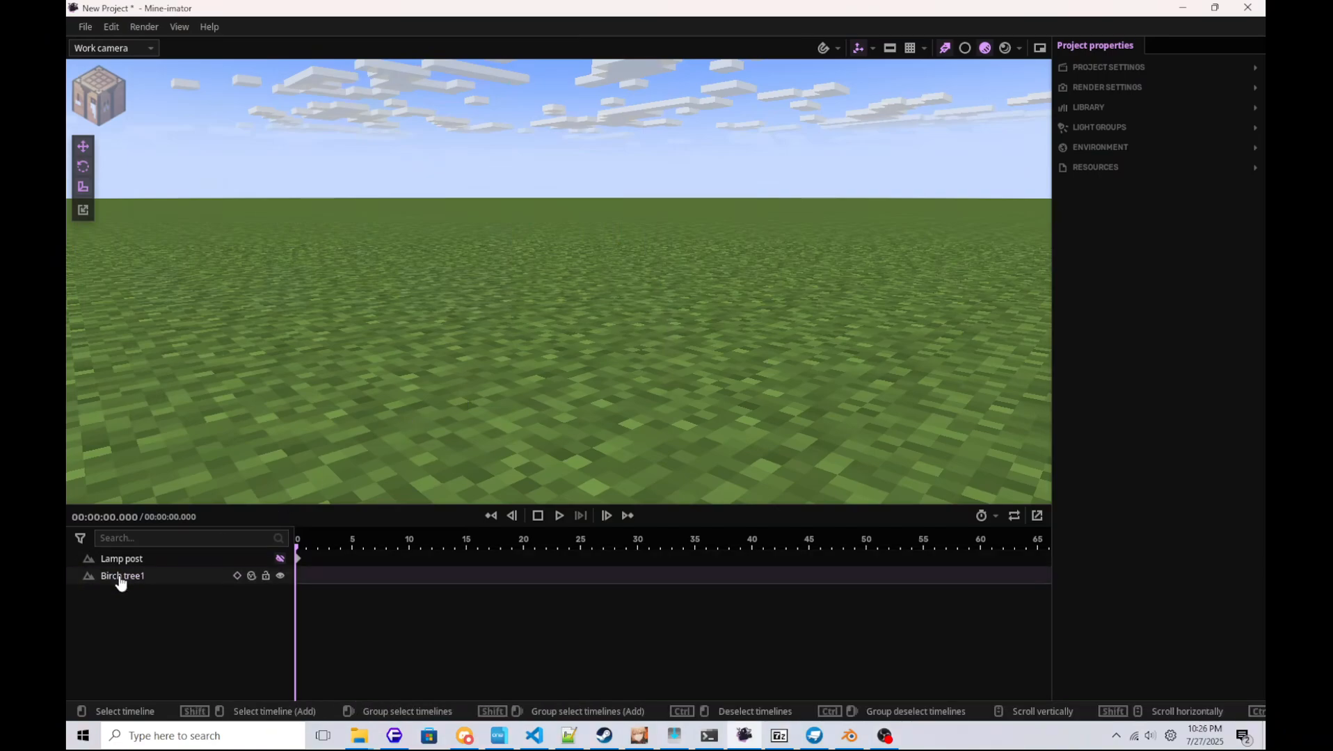
Save the project with the added Birch tree1 scenery.
{"action": "key", "text": "e"}
{"action": "right_click_drag", "start_coordinate": [418, 334], "coordinate": [417, 306]}
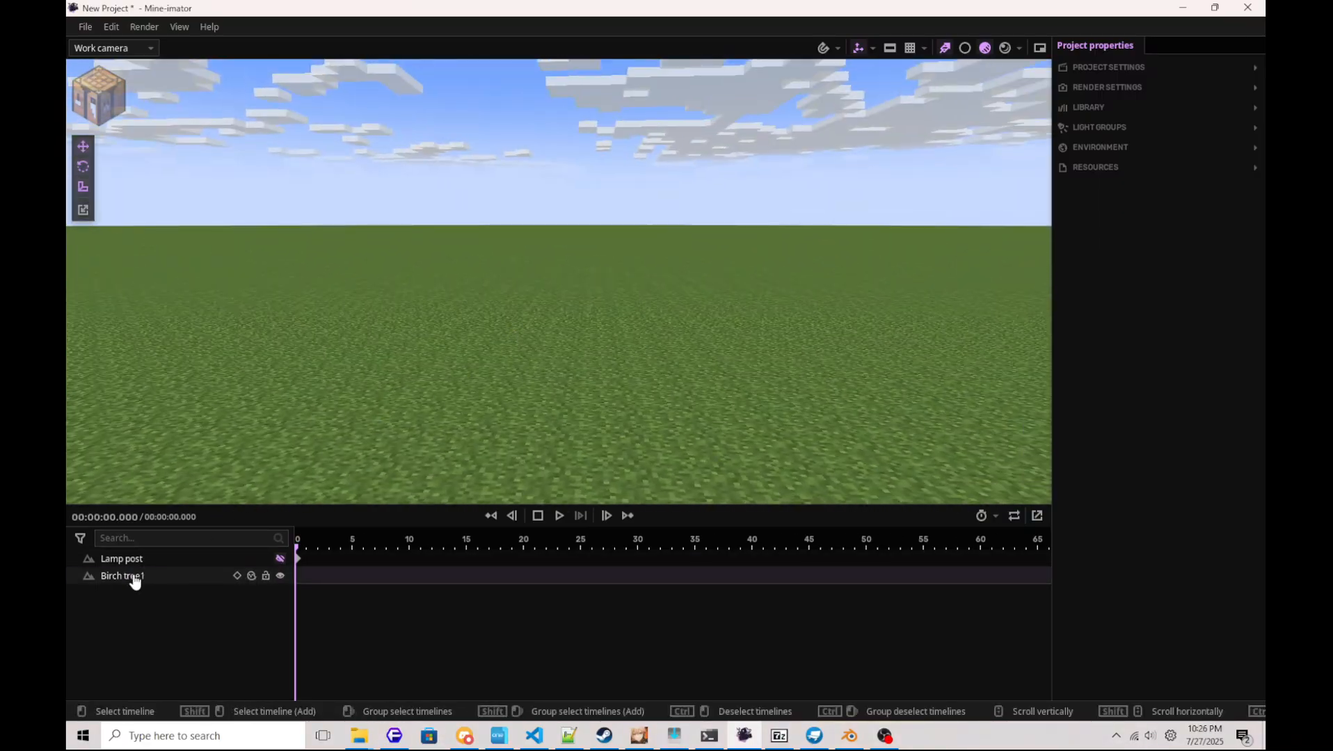
{"action": "right_click_drag", "start_coordinate": [526, 371], "coordinate": [527, 391]}
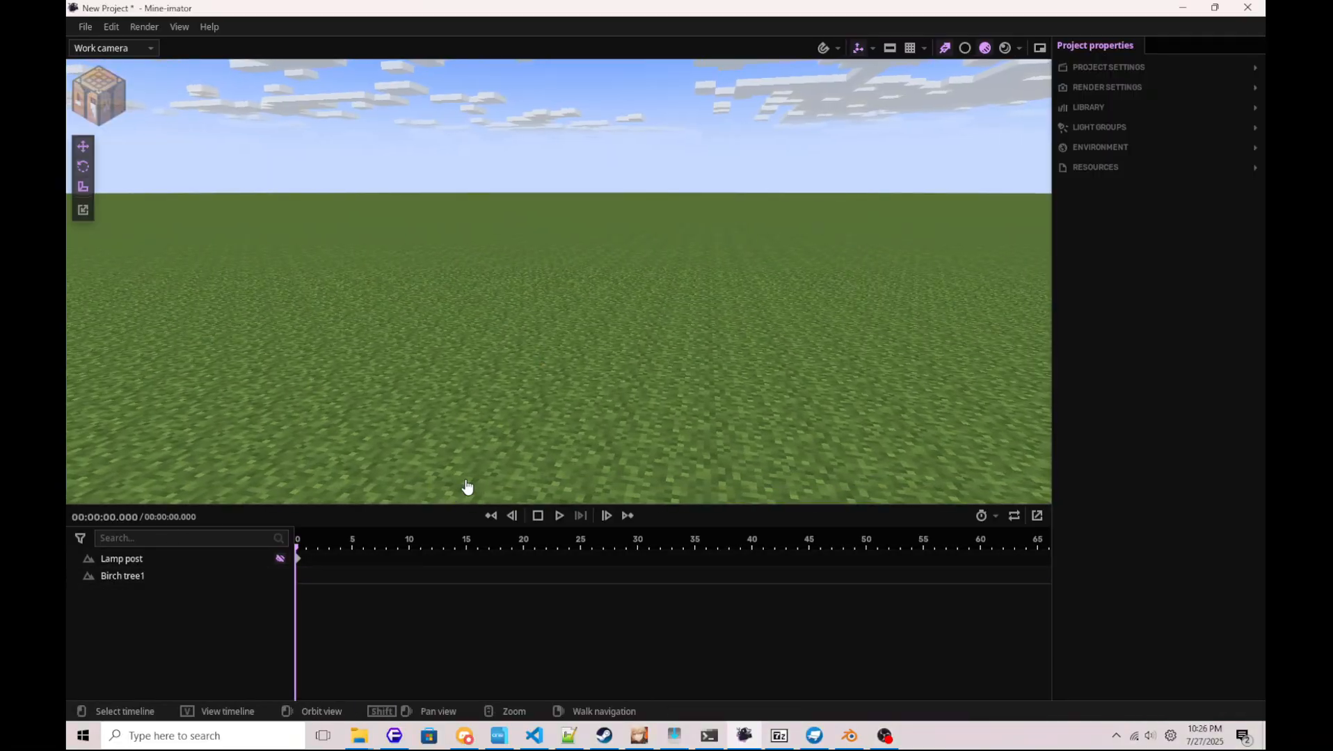
{"action": "right_click_drag", "start_coordinate": [467, 449], "coordinate": [461, 374]}
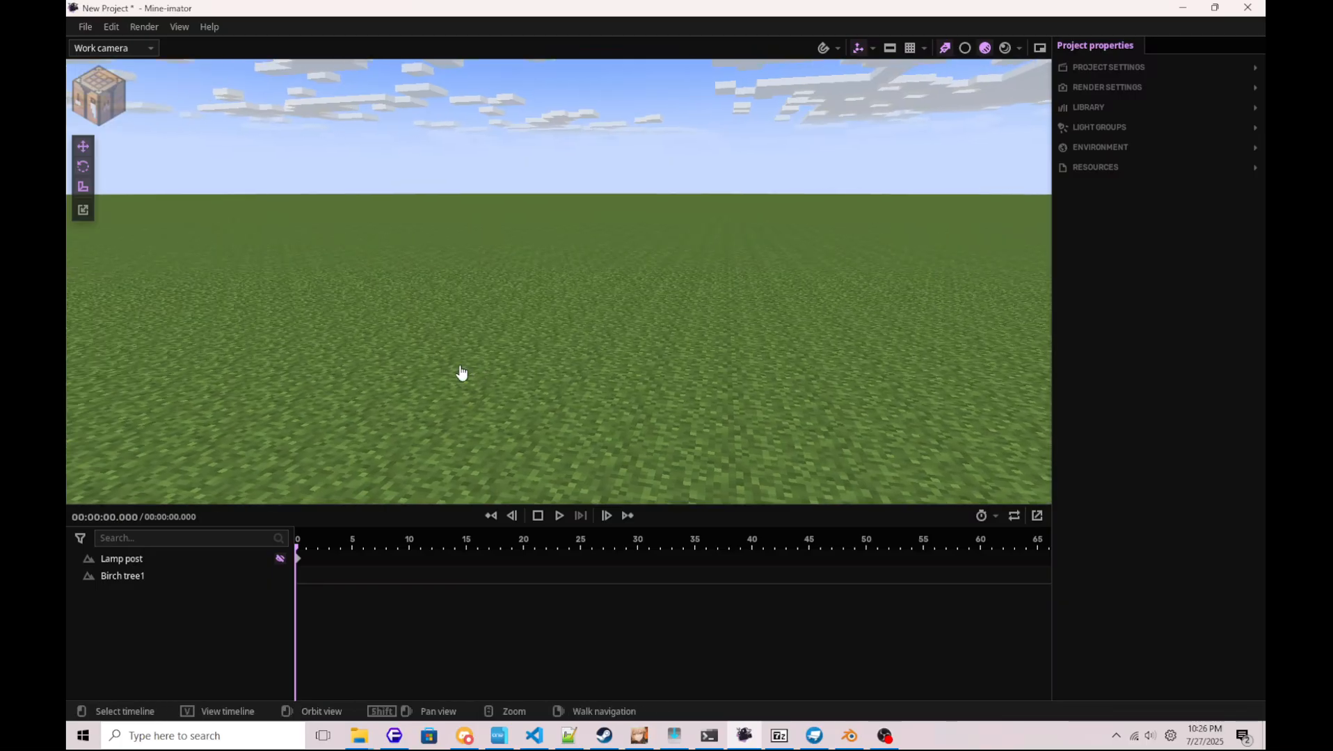
{"action": "key", "text": "ctrl+s"}
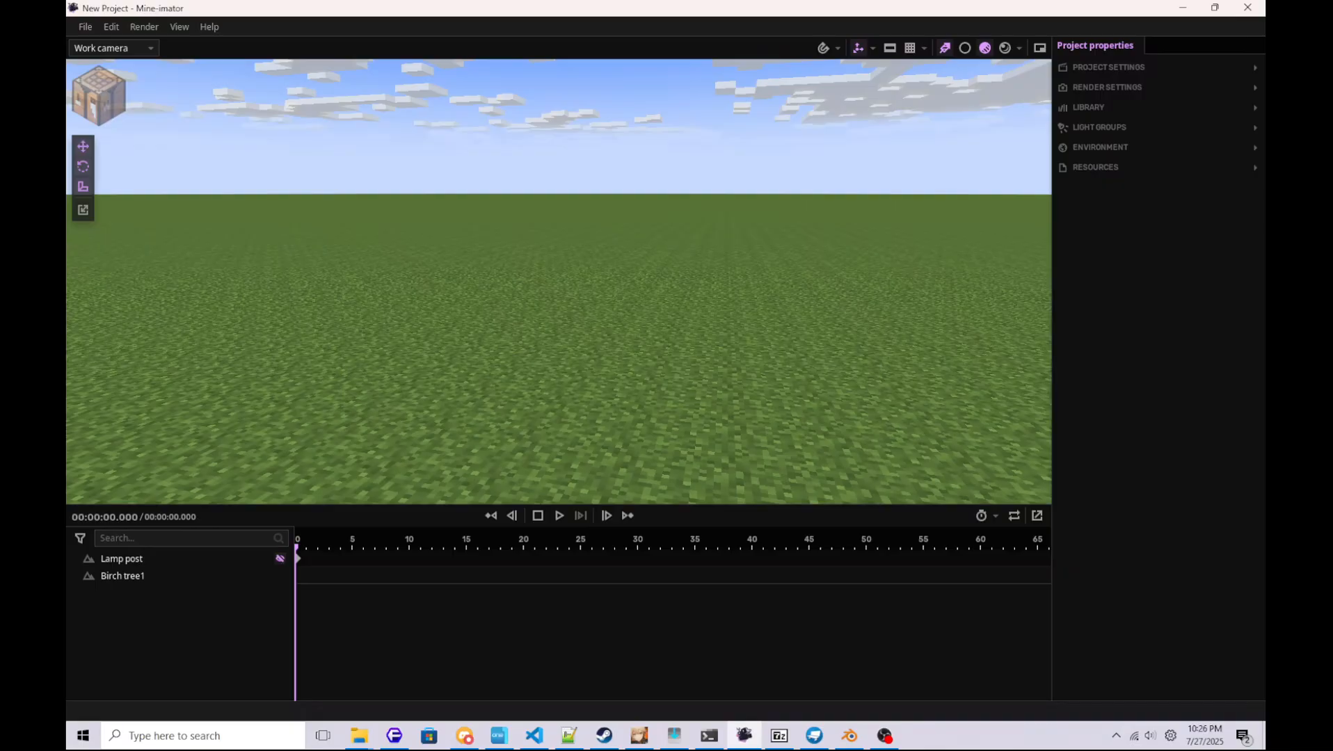
Switch to File Explorer and copy m4a1.ply.meshcache from the D:\Apps\mdl folder.
{"action": "left_click_drag", "start_coordinate": [1265, 104], "coordinate": [748, 76]}
{"action": "left_click", "coordinate": [635, 617]}
{"action": "left_click", "coordinate": [582, 212]}
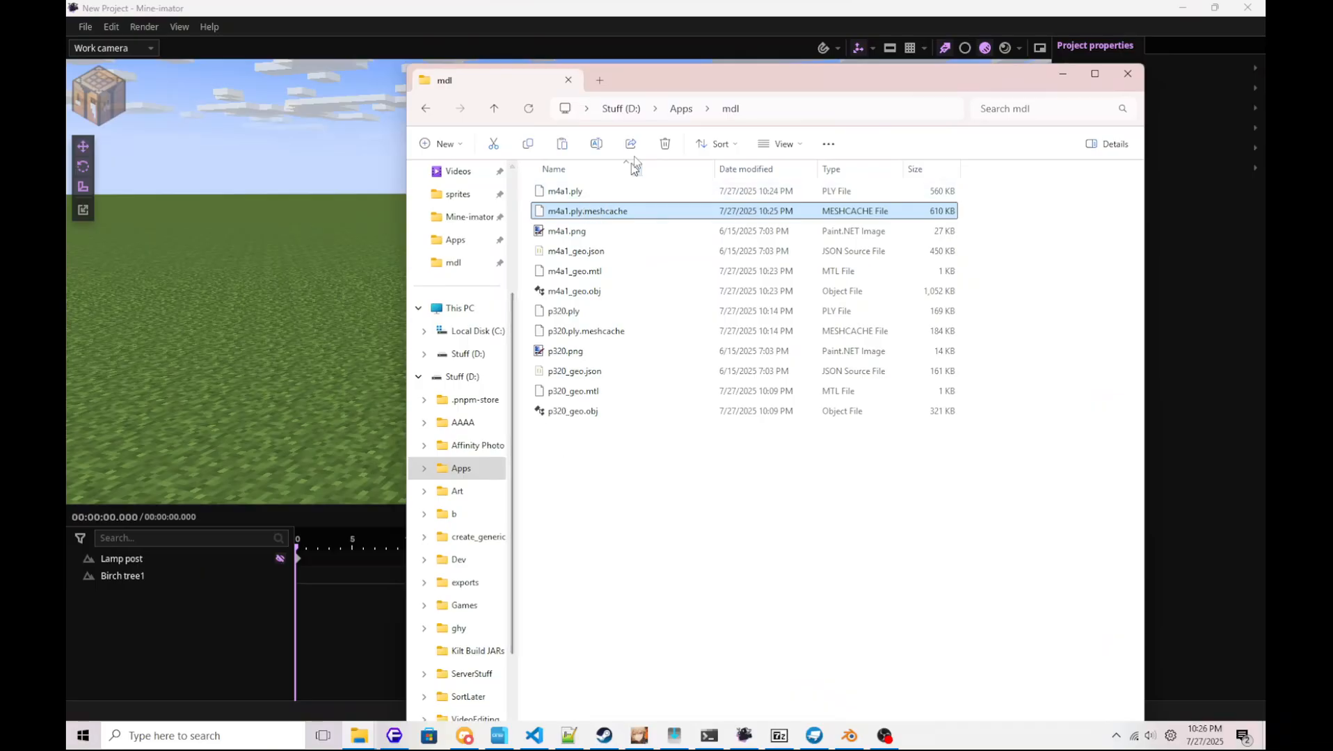
Paste the copied meshcache file into the New Project (8) folder inside the Projects folder of Mine-imator CB v1.0.0.
{"action": "left_click", "coordinate": [681, 110]}
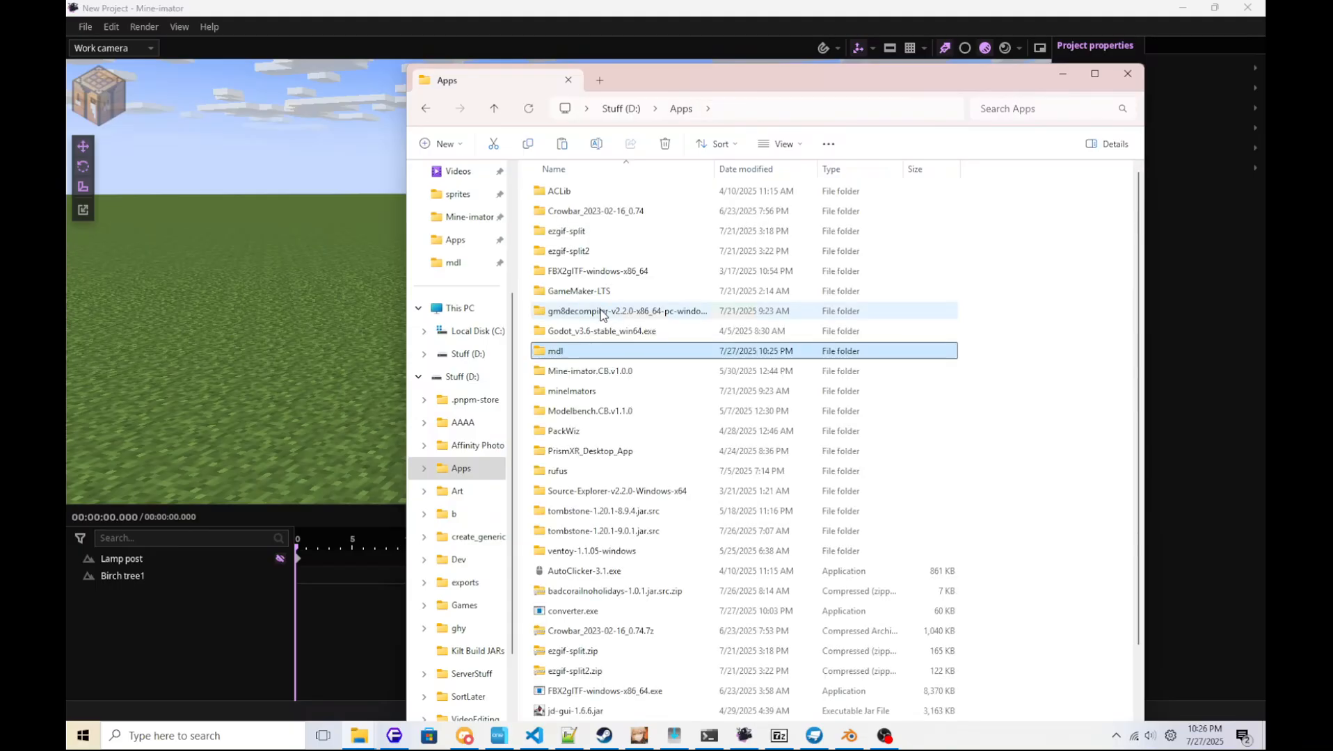
{"action": "double_click", "coordinate": [581, 369]}
{"action": "double_click", "coordinate": [566, 194]}
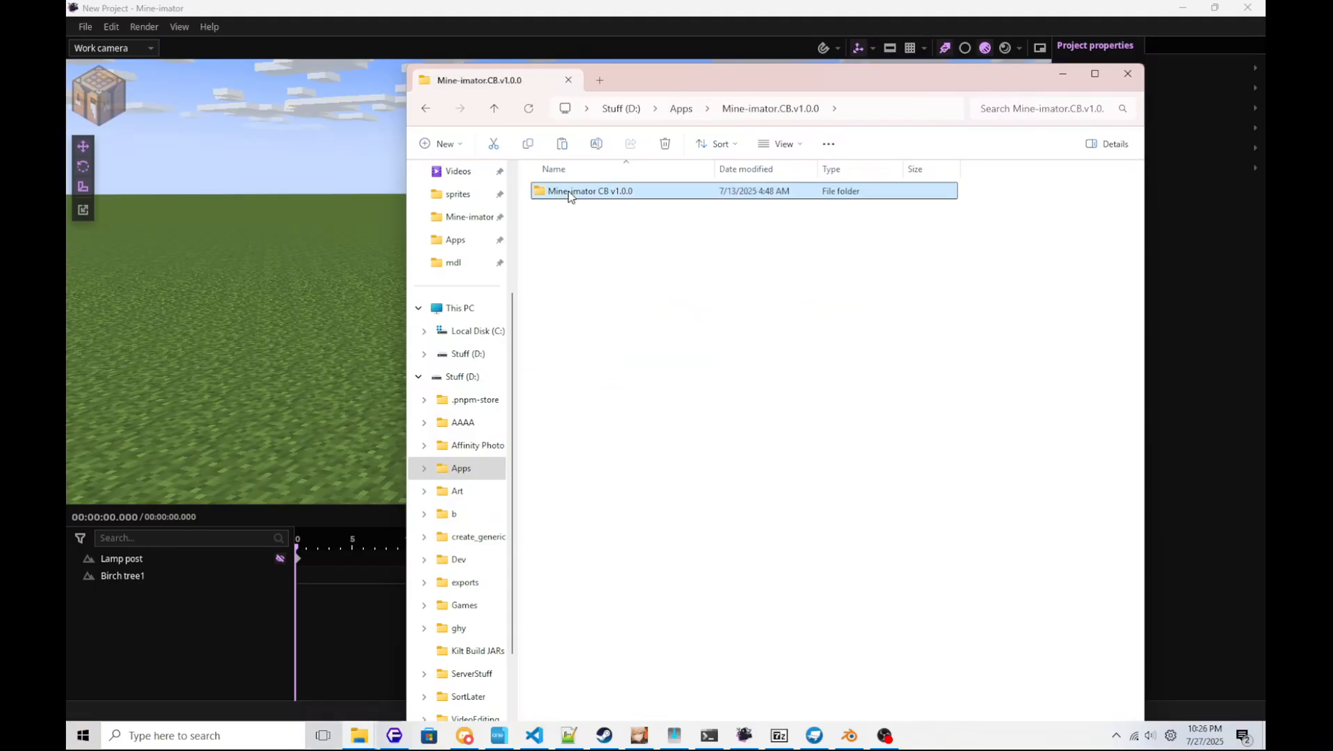
{"action": "left_click", "coordinate": [574, 233]}
{"action": "double_click", "coordinate": [574, 233]}
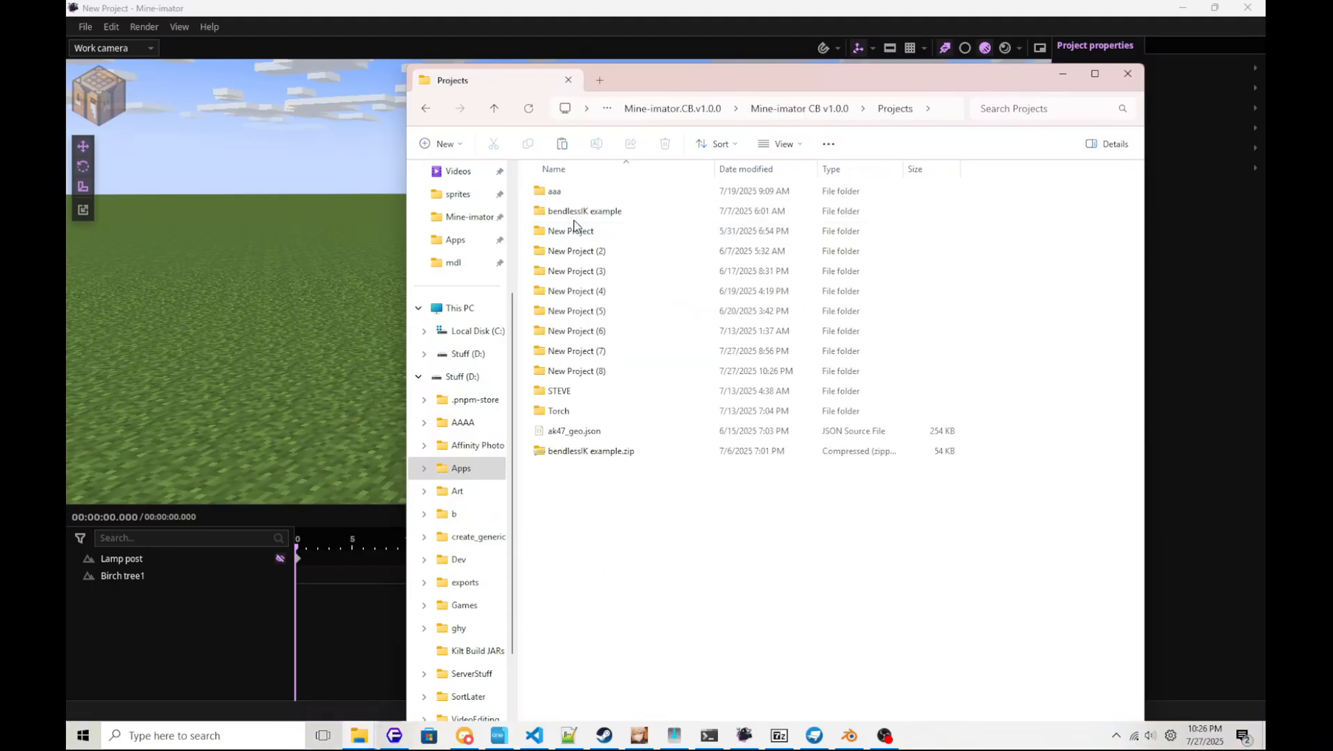
{"action": "left_click", "coordinate": [588, 373]}
{"action": "double_click", "coordinate": [588, 372]}
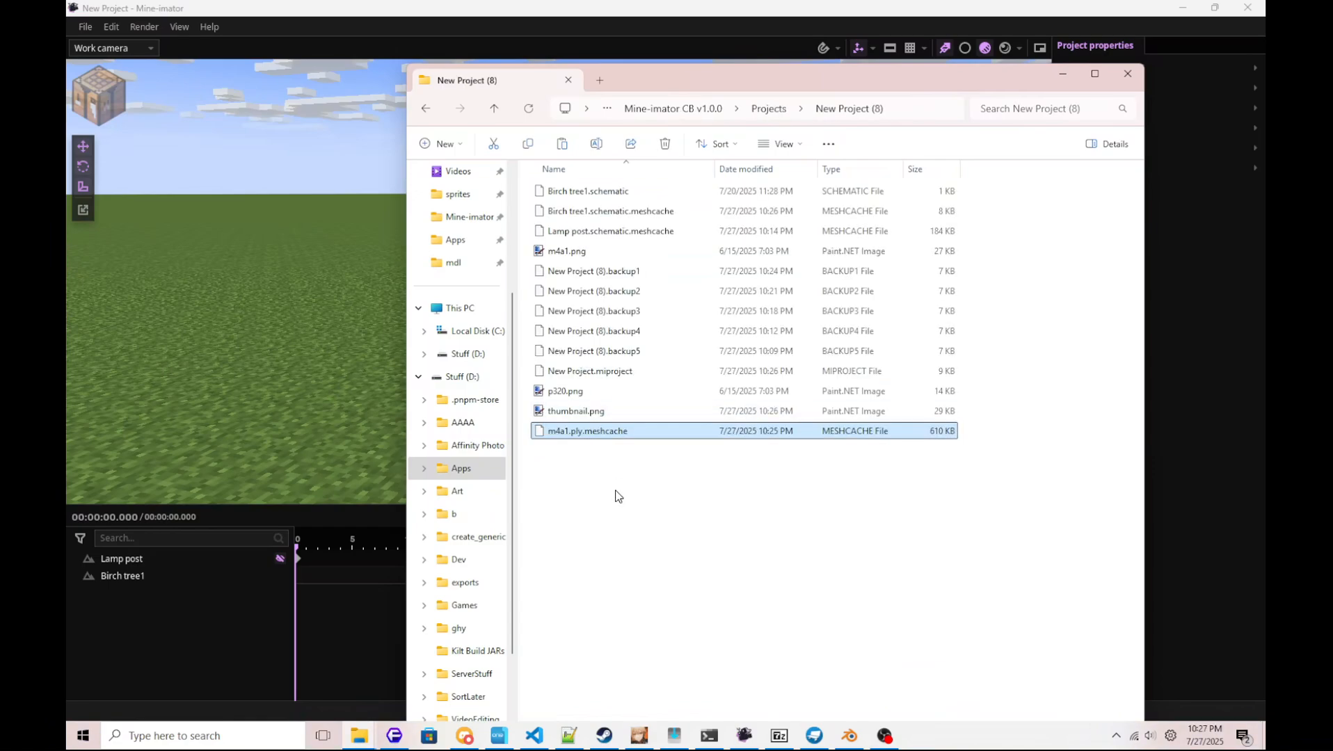
Permanently delete Birch tree1.schematic from the project folder.
{"action": "left_click", "coordinate": [596, 197]}
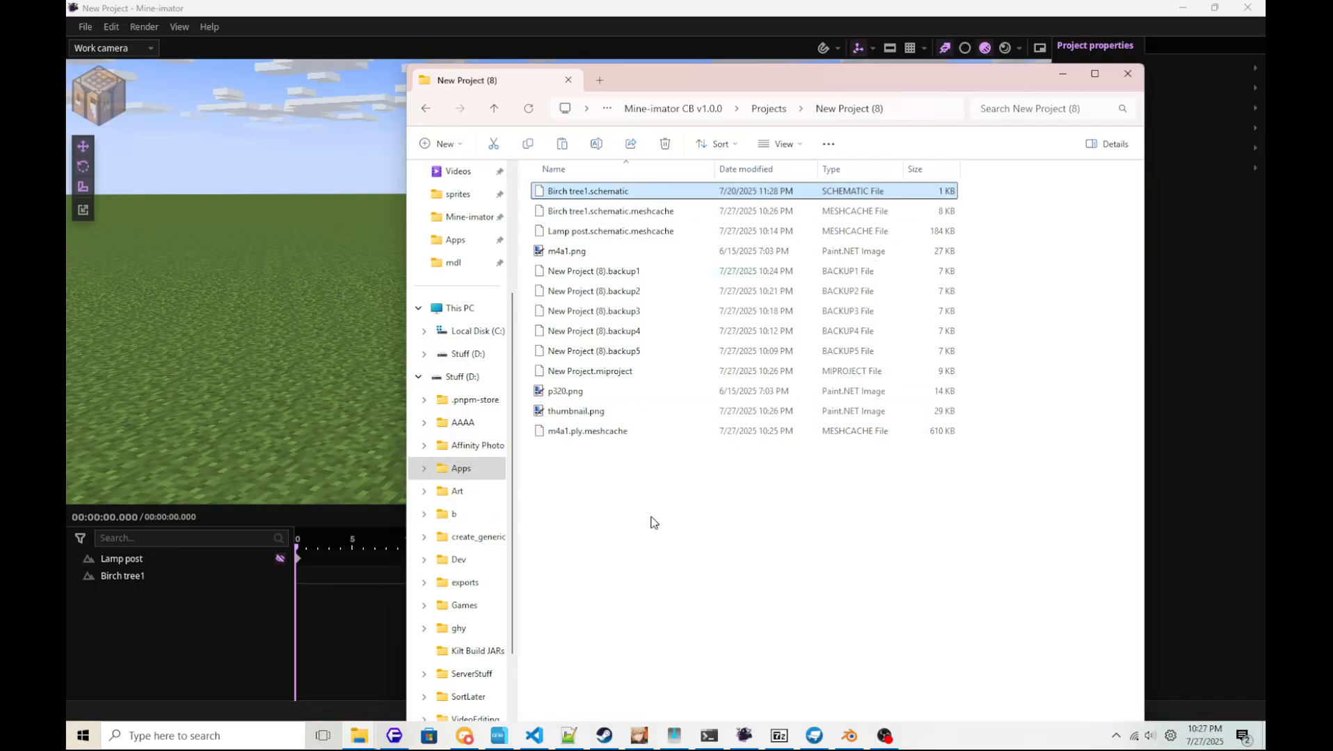
{"action": "key", "text": "shift+Delete"}
{"action": "key", "text": "Return"}
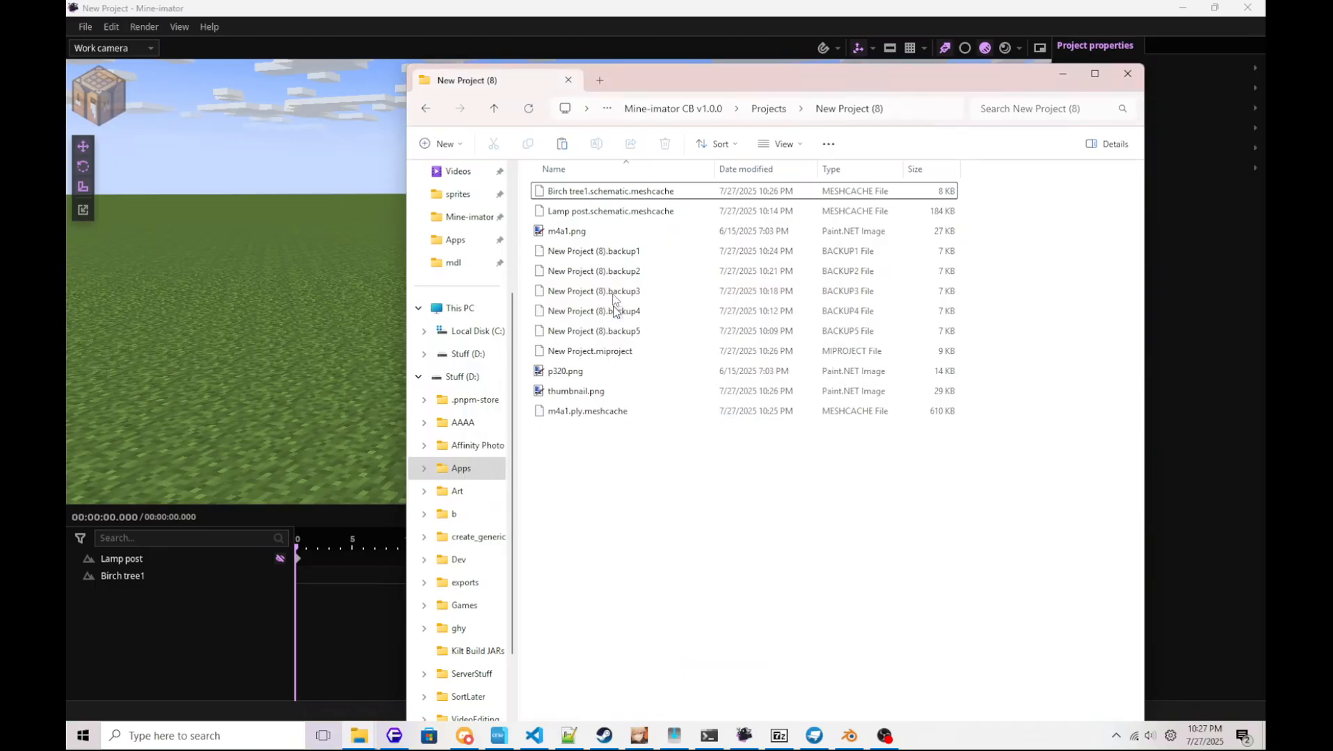
Copy the file name of Birch tree1.schematic.meshcache and permanently delete that file.
{"action": "left_click", "coordinate": [600, 194]}
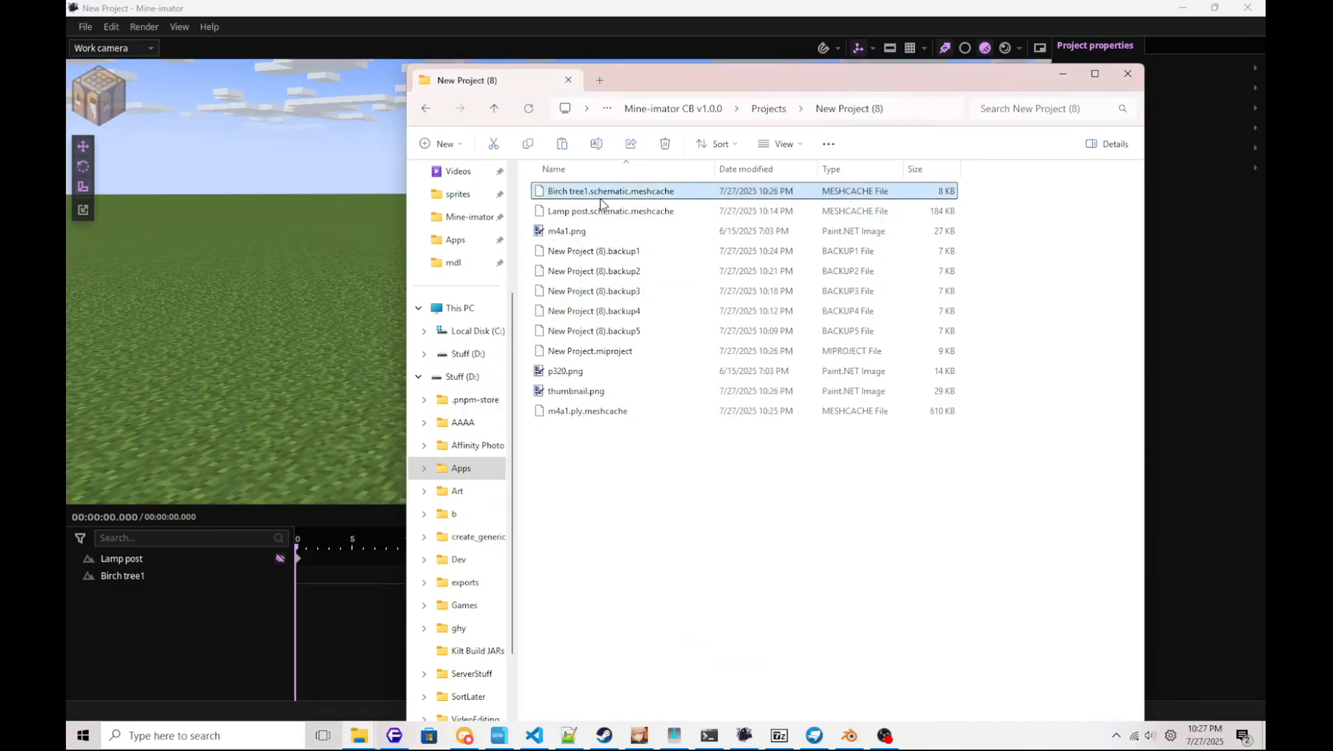
{"action": "key", "text": "F2"}
{"action": "key", "text": "ctrl+c"}
{"action": "key", "text": "Escape"}
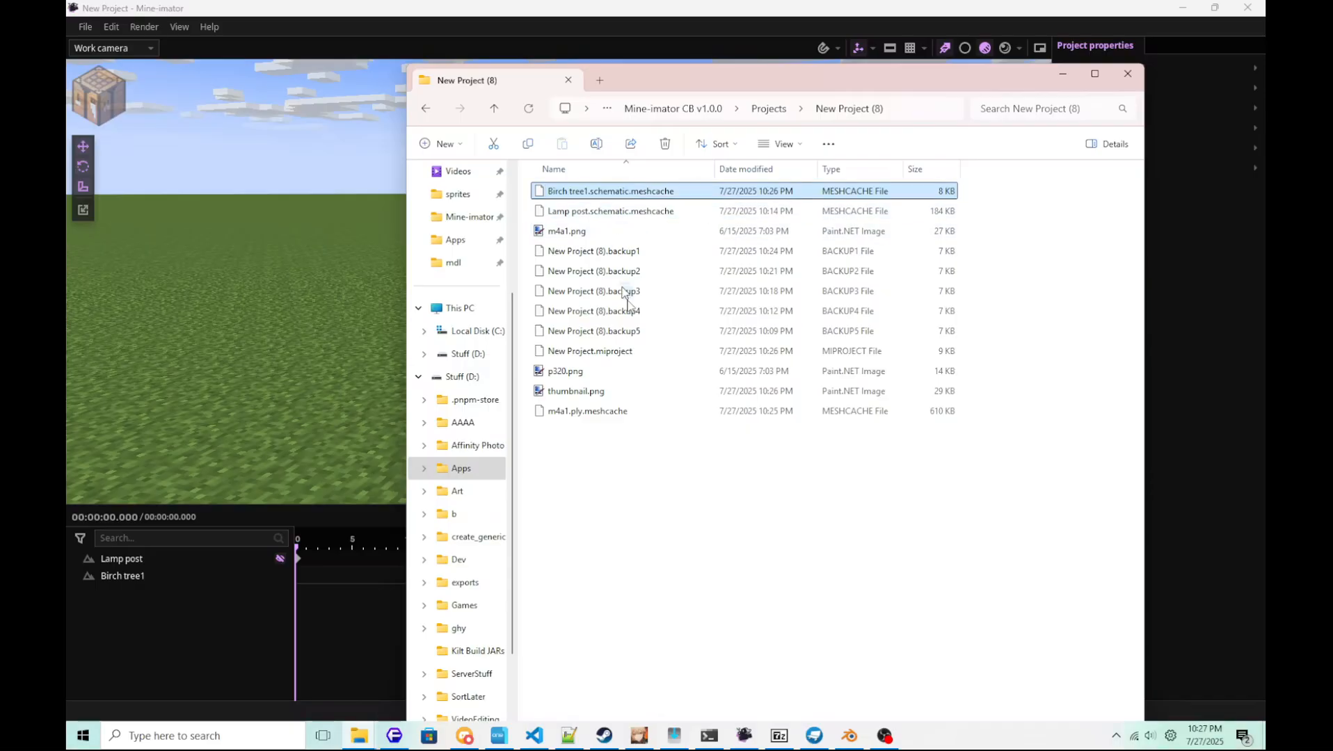
{"action": "key", "text": "shift+Delete"}
{"action": "key", "text": "Return"}
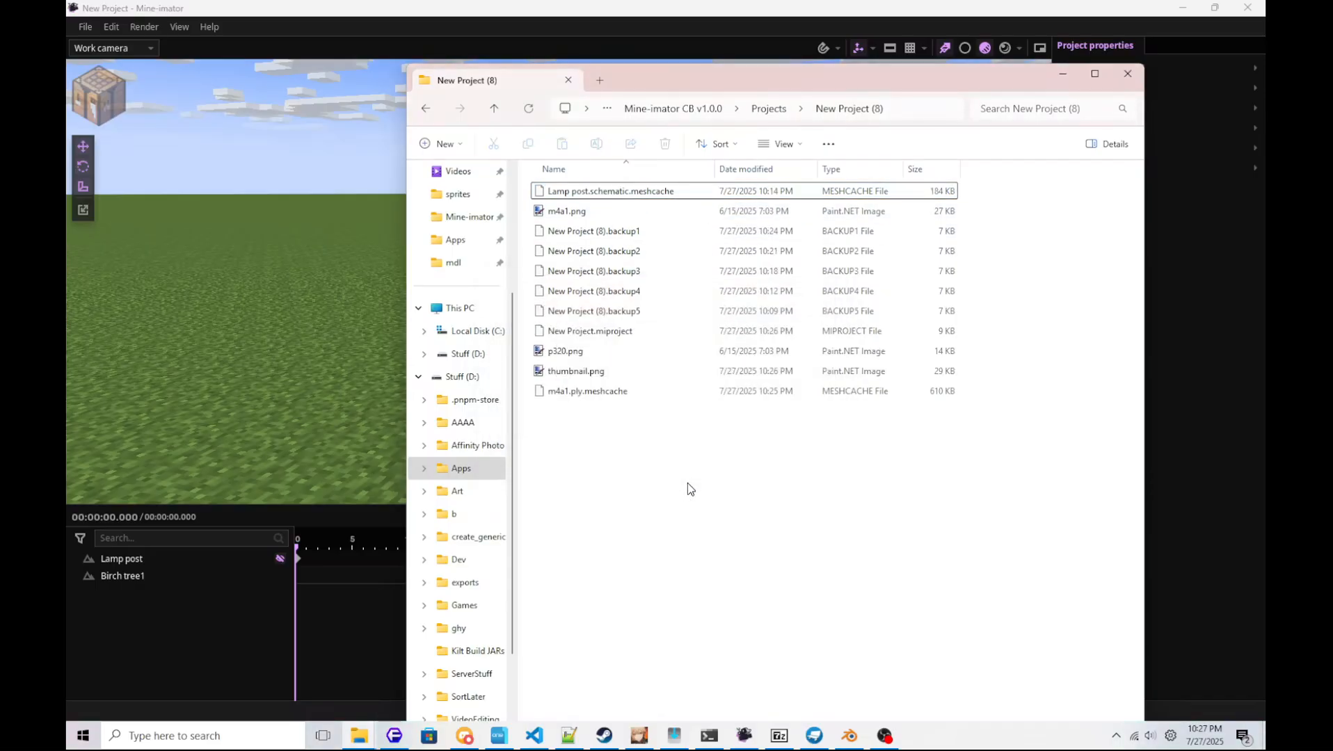
Rename m4a1.ply.meshcache as Birch tree1.schematic.meshcache.
{"action": "left_click", "coordinate": [597, 393]}
{"action": "key", "text": "F2"}
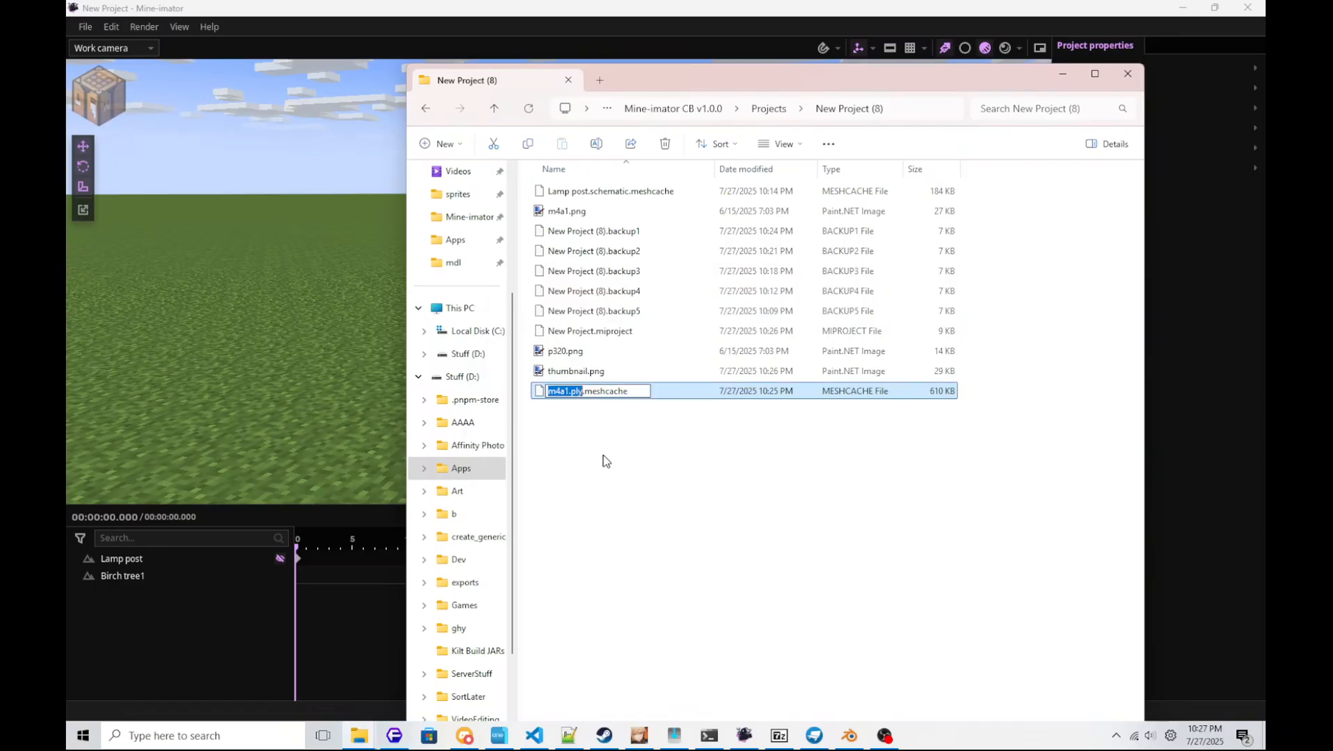
{"action": "key", "text": "ctrl+v"}
{"action": "key", "text": "Return"}
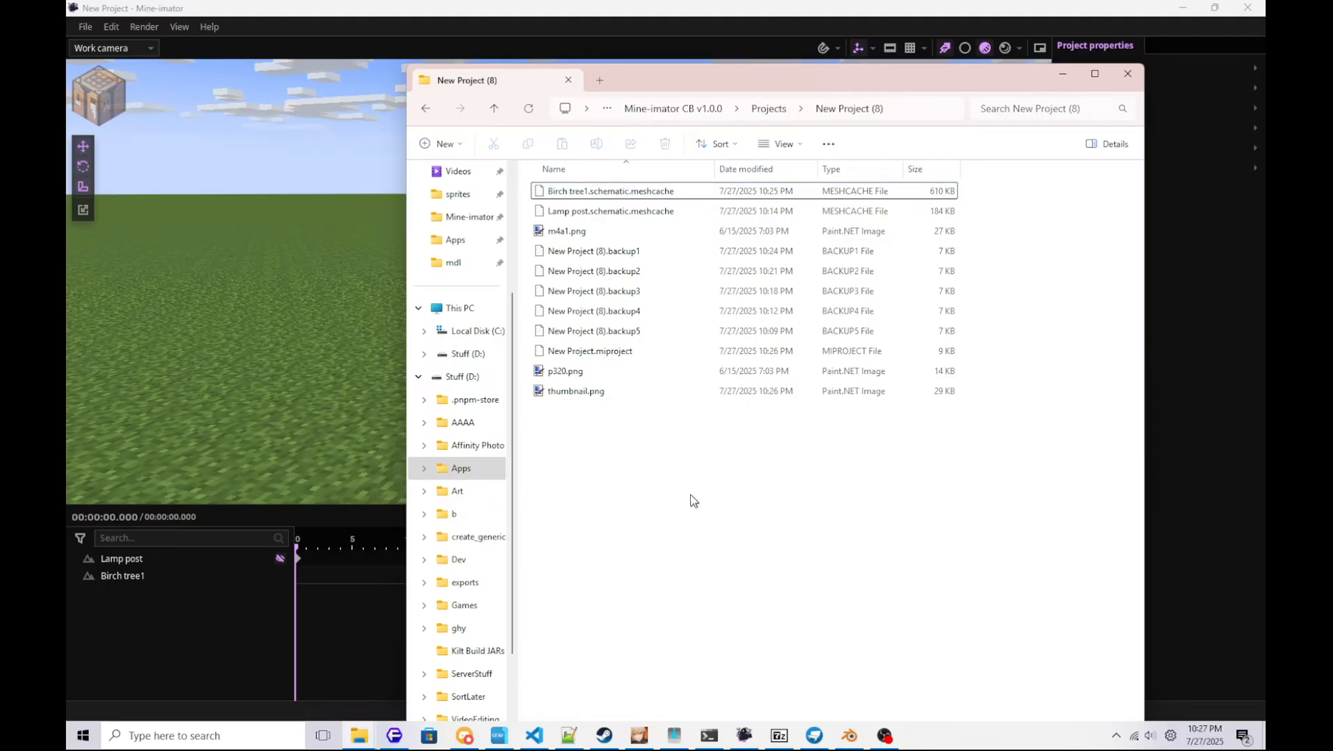
Switch back to Mine-imator and reopen New Project from the recent projects.
{"action": "left_click", "coordinate": [259, 54]}
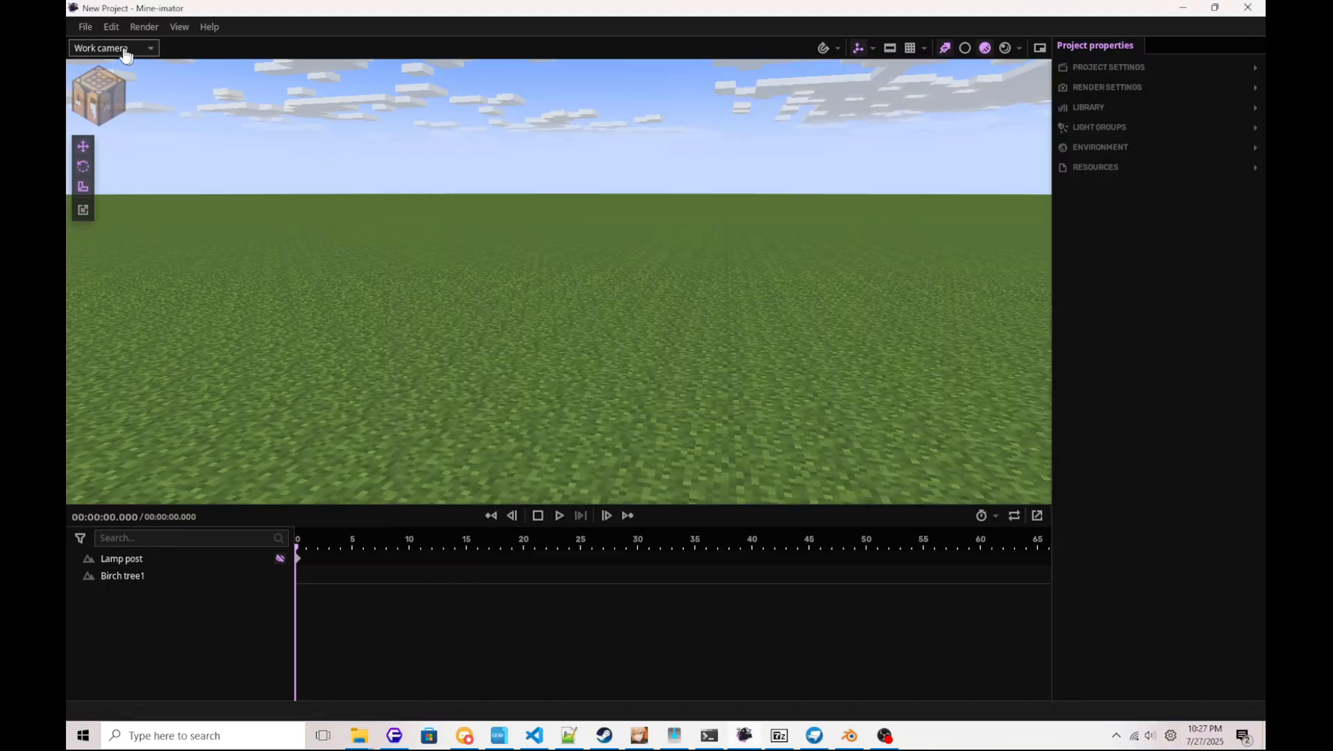
{"action": "left_click", "coordinate": [84, 29]}
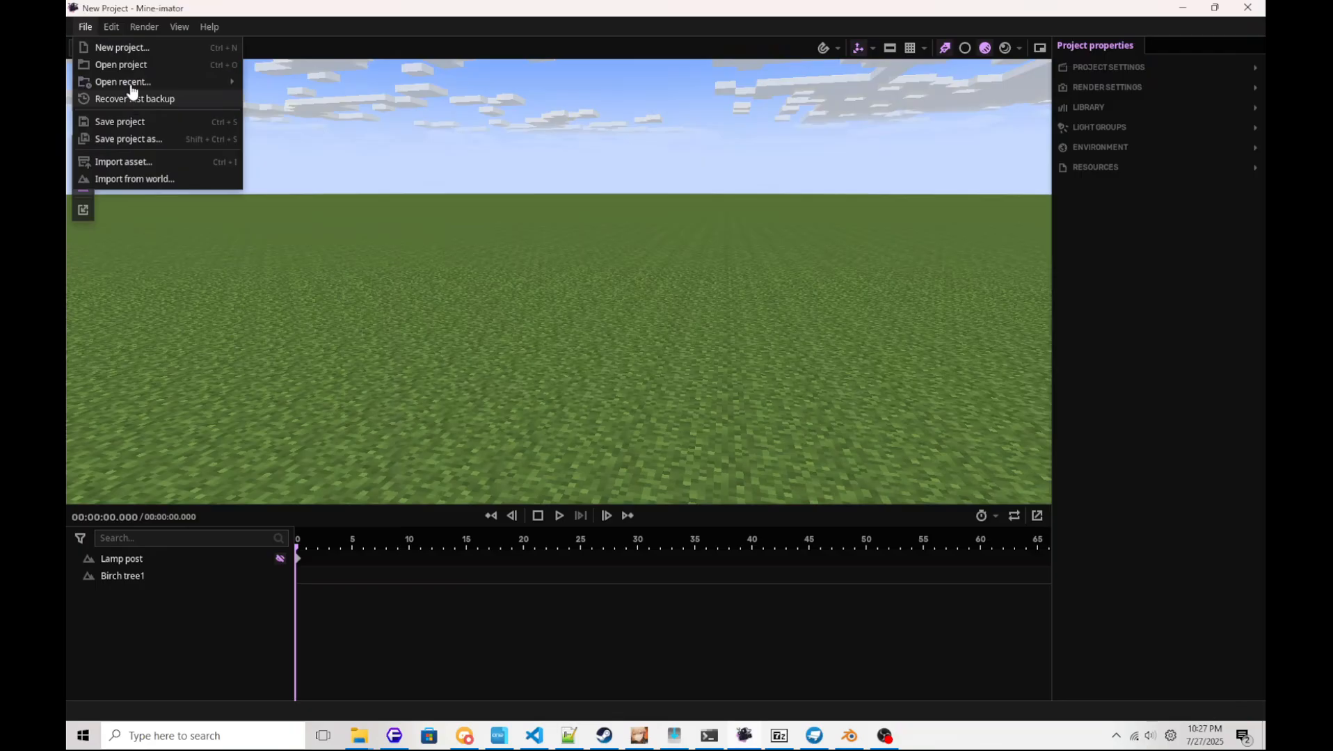
{"action": "mouse_move", "coordinate": [139, 82]}
{"action": "left_click", "coordinate": [288, 83]}
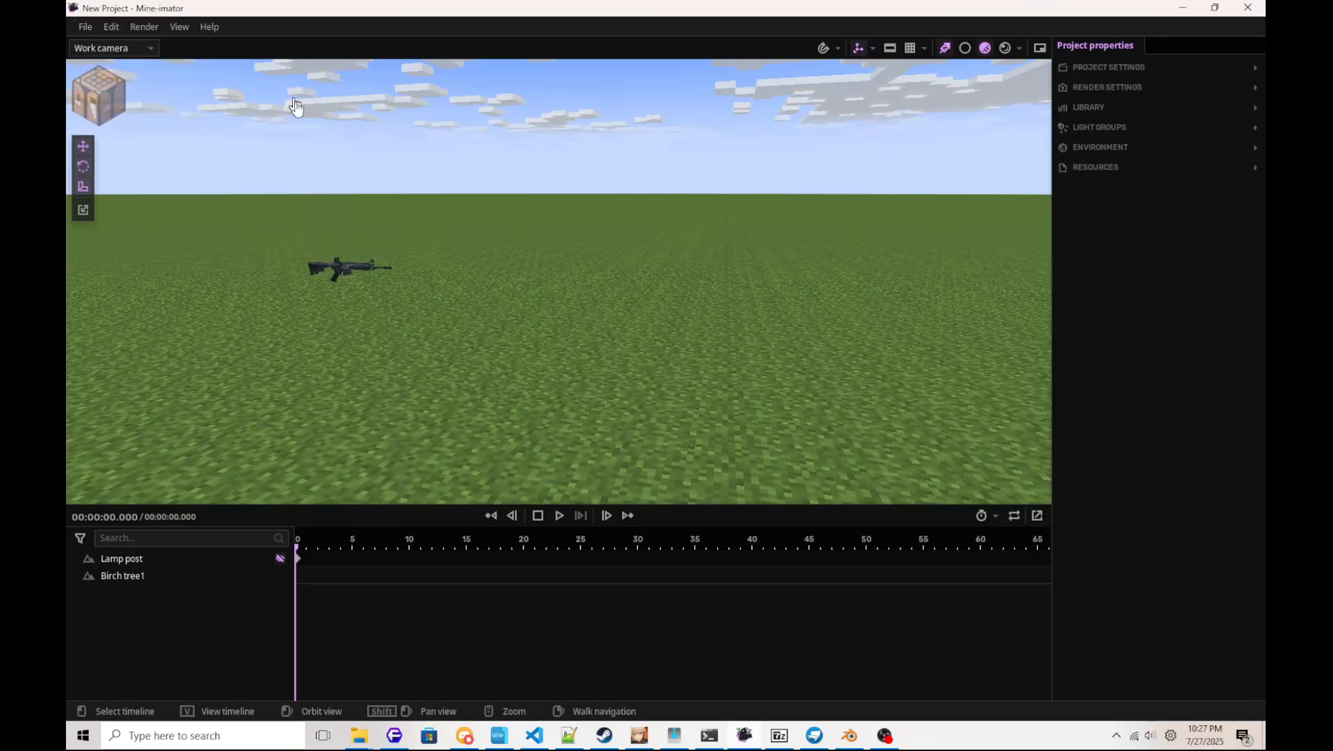
Enable a custom rotation point for the Birch tree1 gun instance and adjust its Y value to about 4.74.
{"action": "right_click_drag", "start_coordinate": [551, 281], "coordinate": [461, 357]}
{"action": "key", "text": "w"}
{"action": "left_click", "coordinate": [157, 577]}
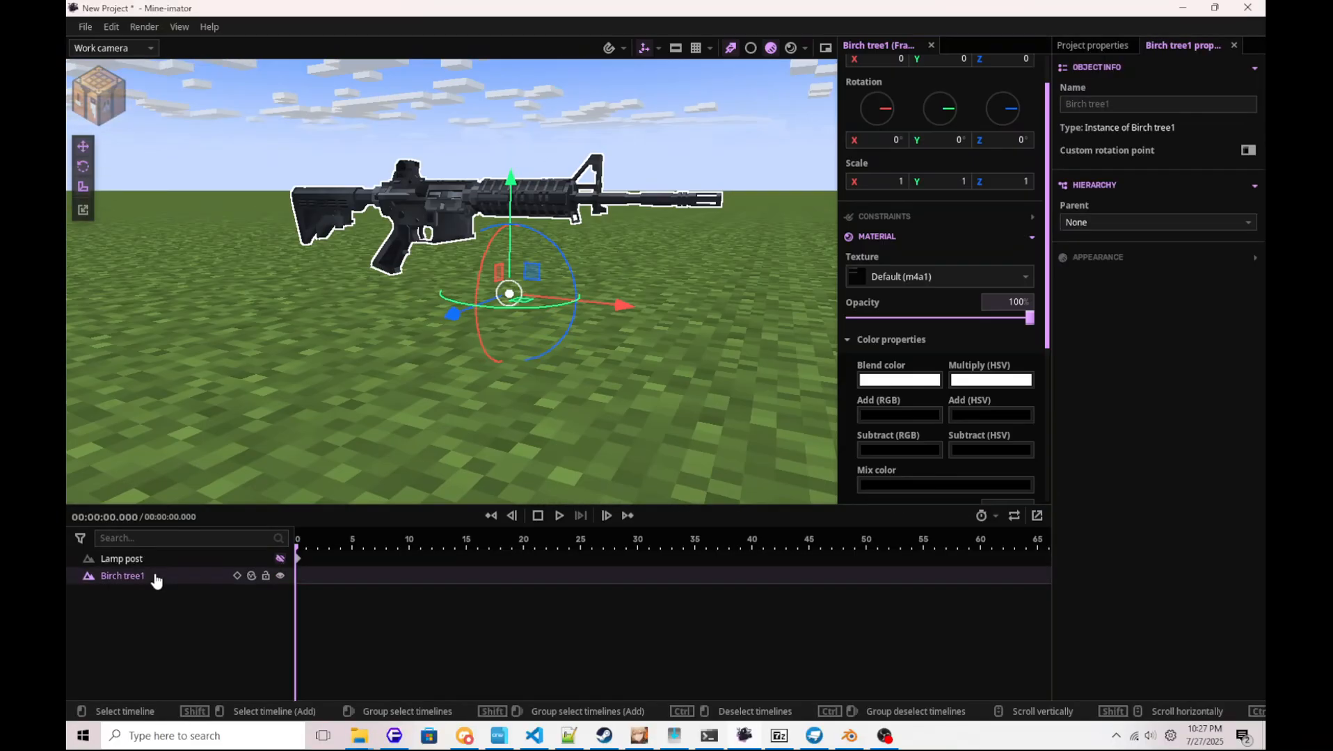
{"action": "left_click", "coordinate": [1244, 155]}
{"action": "left_click_drag", "start_coordinate": [1151, 174], "coordinate": [974, 175]}
Set the Z value of the gun's custom rotation point to 0.
{"action": "left_click_drag", "start_coordinate": [1225, 173], "coordinate": [1141, 173]}
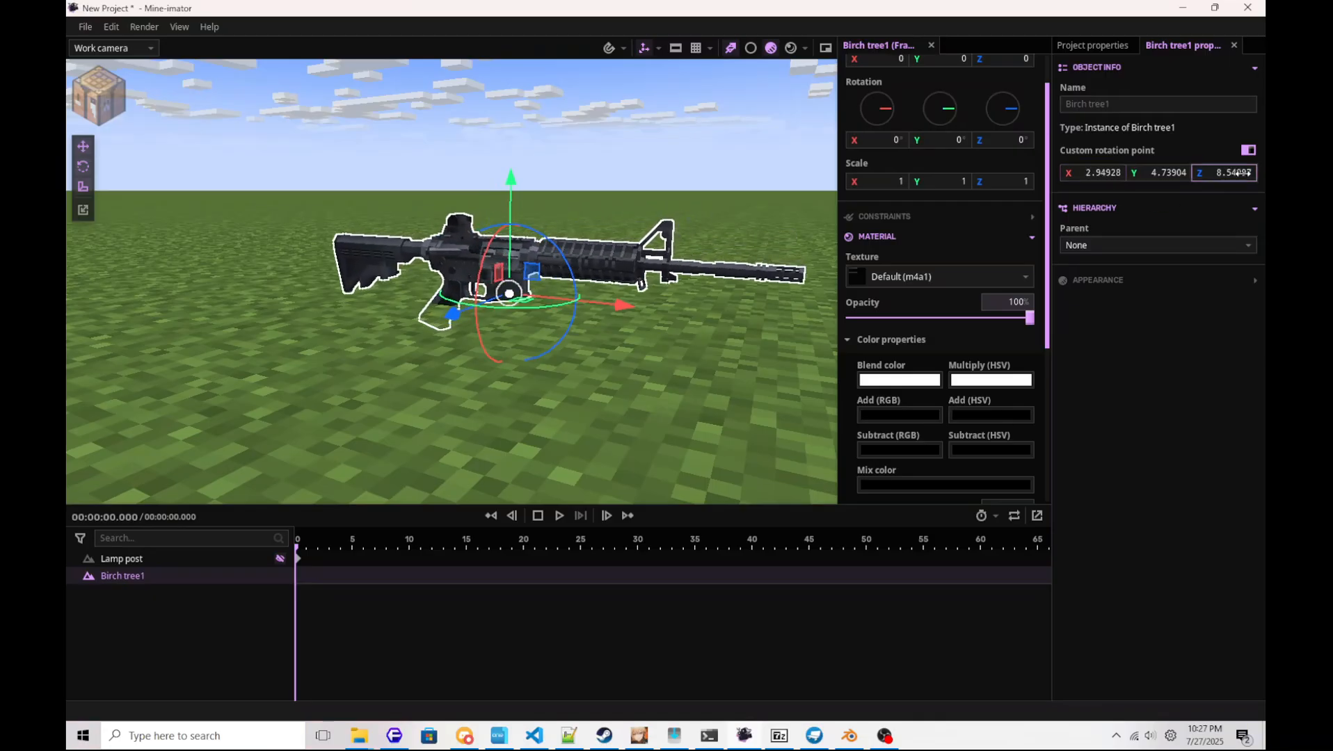
{"action": "type", "text": "0"}
{"action": "key", "text": "Return"}
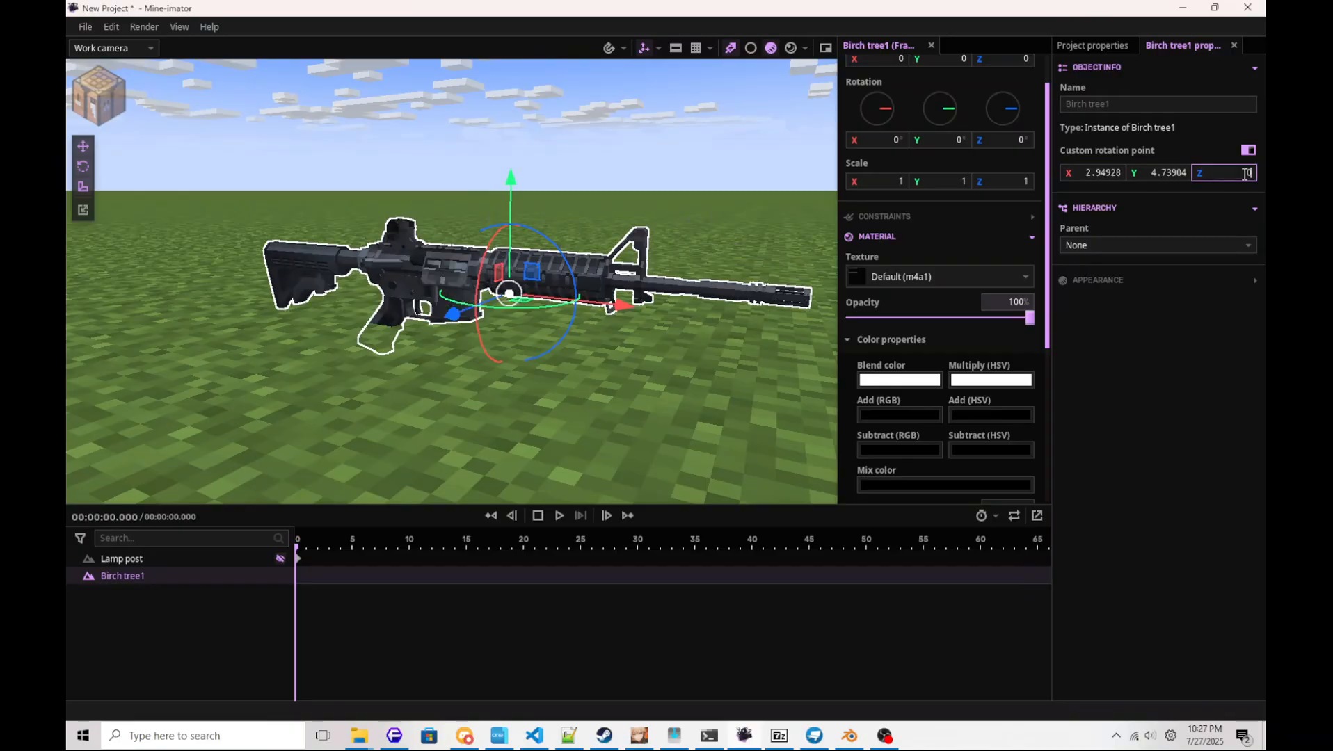
Set the Z value of the gun's custom rotation point to 16.
{"action": "right_click_drag", "start_coordinate": [476, 445], "coordinate": [596, 436]}
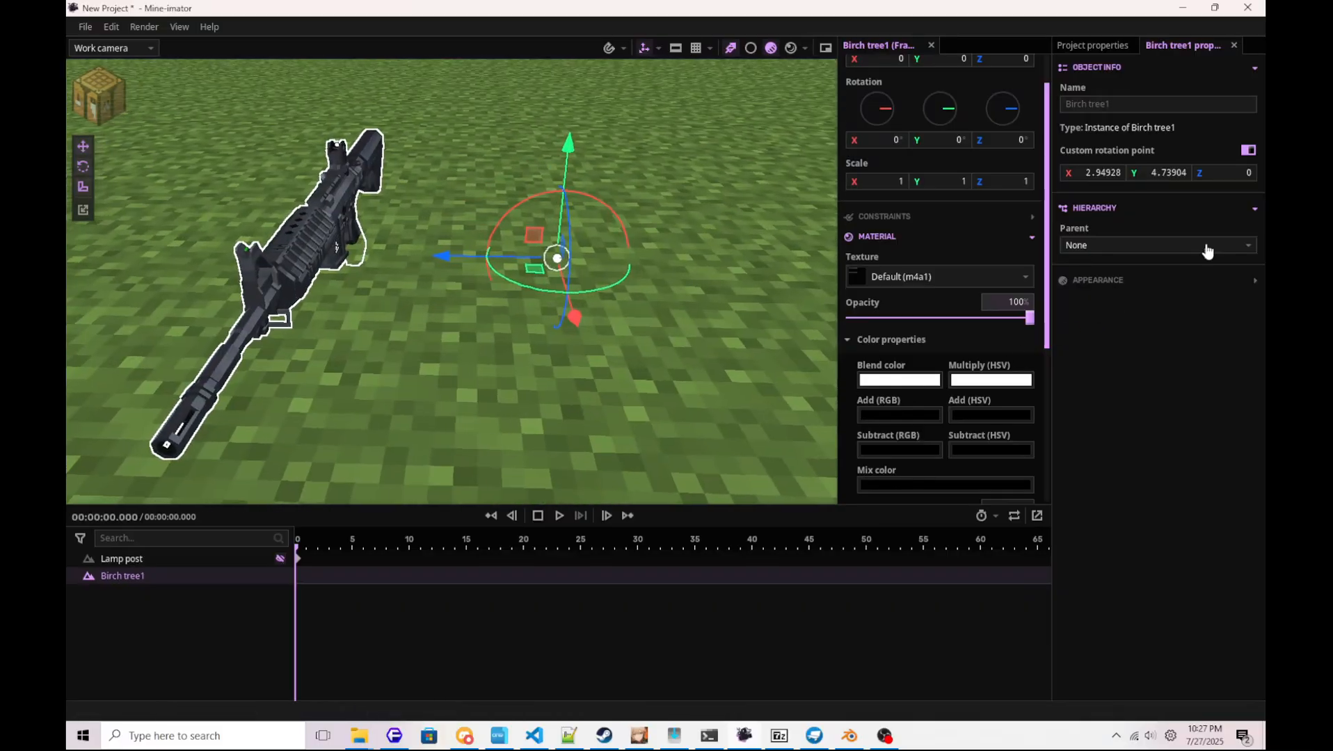
{"action": "left_click_drag", "start_coordinate": [1224, 173], "coordinate": [1261, 174]}
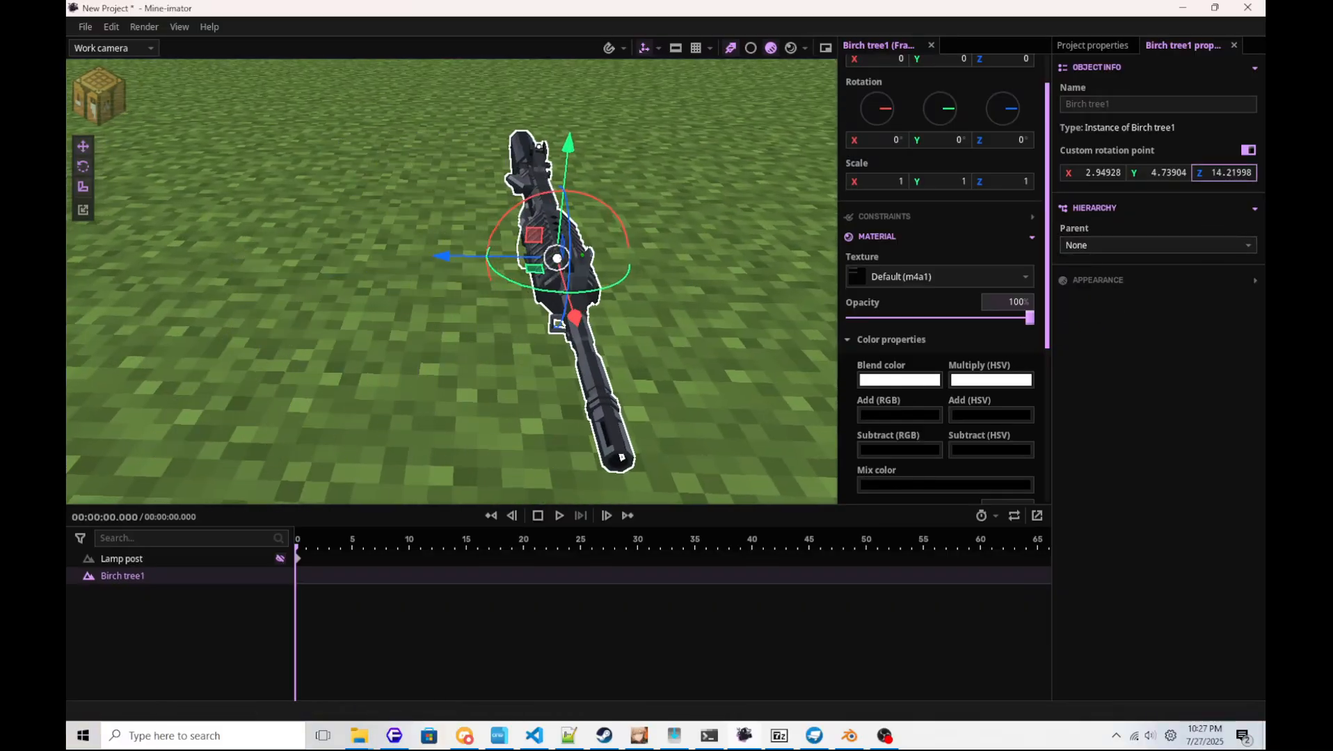
{"action": "type", "text": "16"}
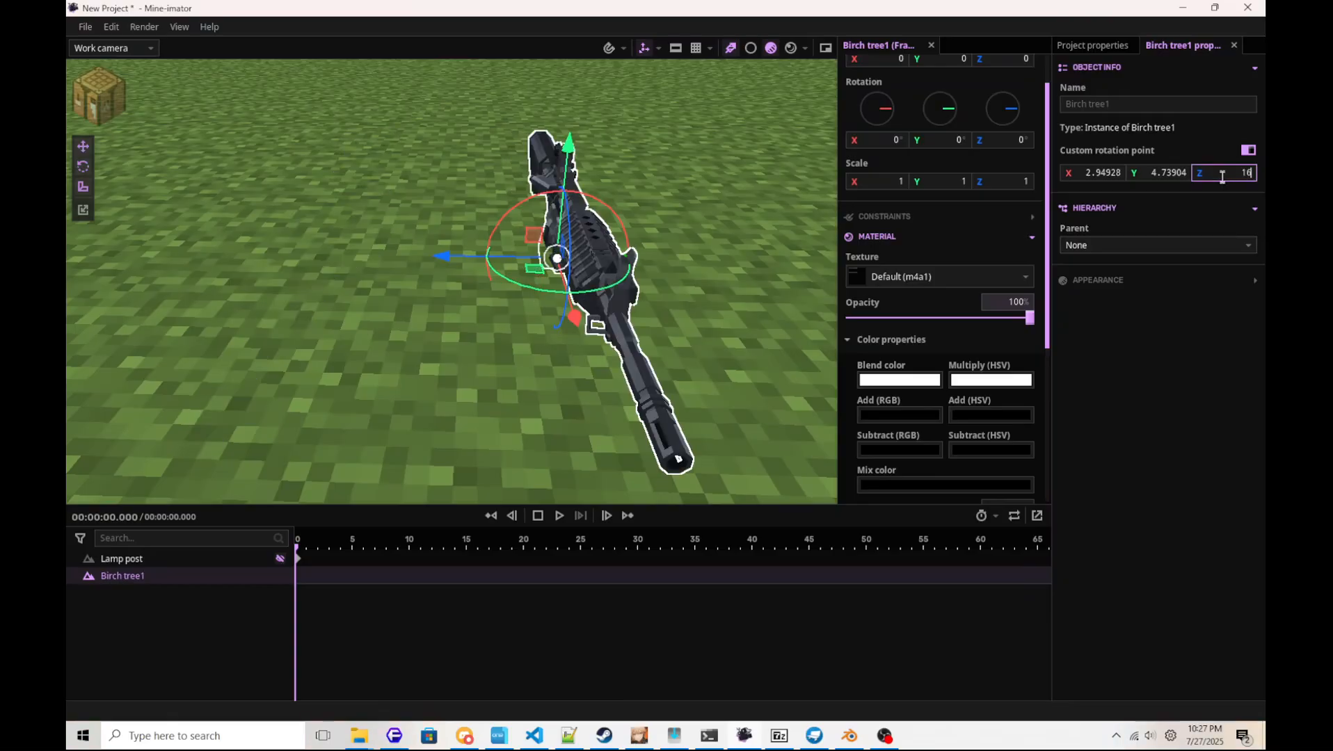
Adjust the X value of the rotation point to about 0.29 to align it with the gun's grip, and deselect the gun.
{"action": "mouse_move", "coordinate": [696, 299]}
{"action": "right_mouse_down"}
{"action": "mouse_move", "coordinate": [754, 300]}
{"action": "mouse_move", "coordinate": [696, 299]}
{"action": "right_mouse_up"}
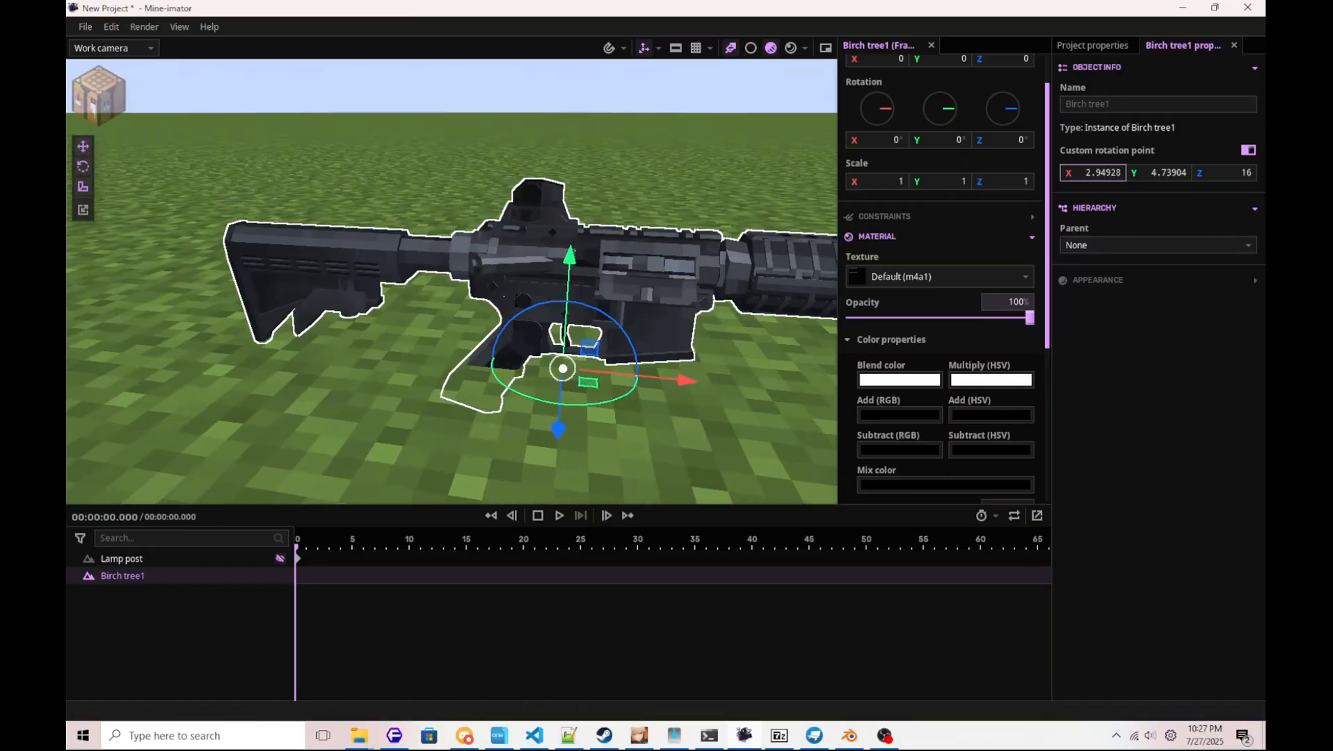
{"action": "left_click_drag", "start_coordinate": [1093, 173], "coordinate": [1080, 174]}
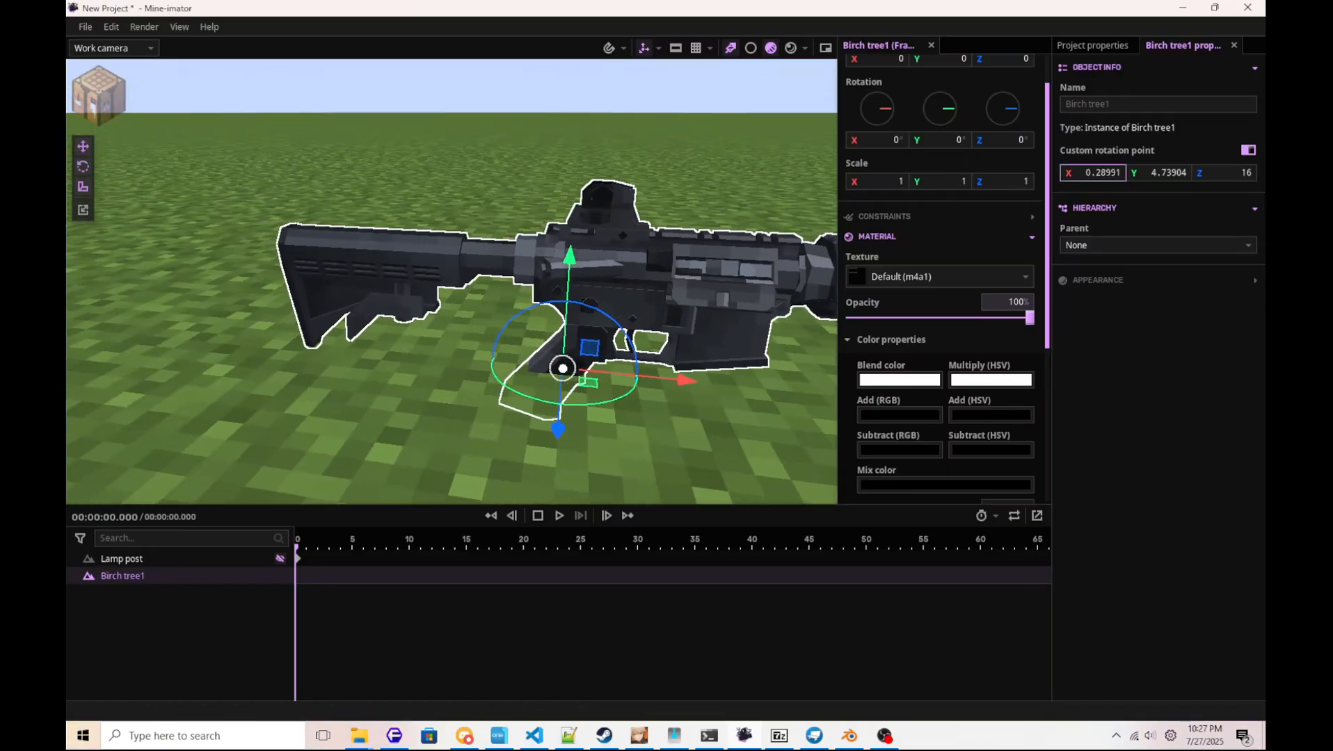
{"action": "left_click", "coordinate": [732, 440]}
{"action": "scroll", "coordinate": [729, 345], "scroll_direction": "down", "scroll_amount": 5}
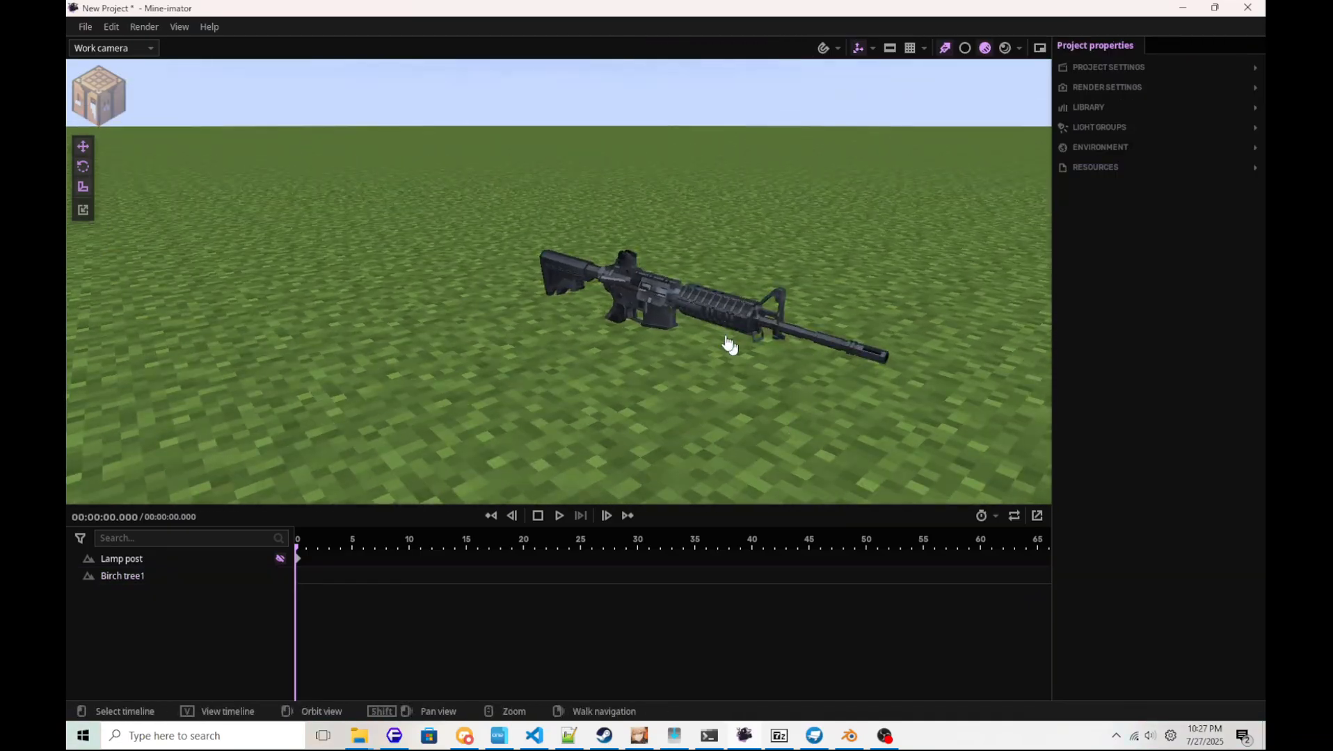
Raise the gun to a Y position of about 7.79 above the ground and save the project.
{"action": "left_click", "coordinate": [678, 312]}
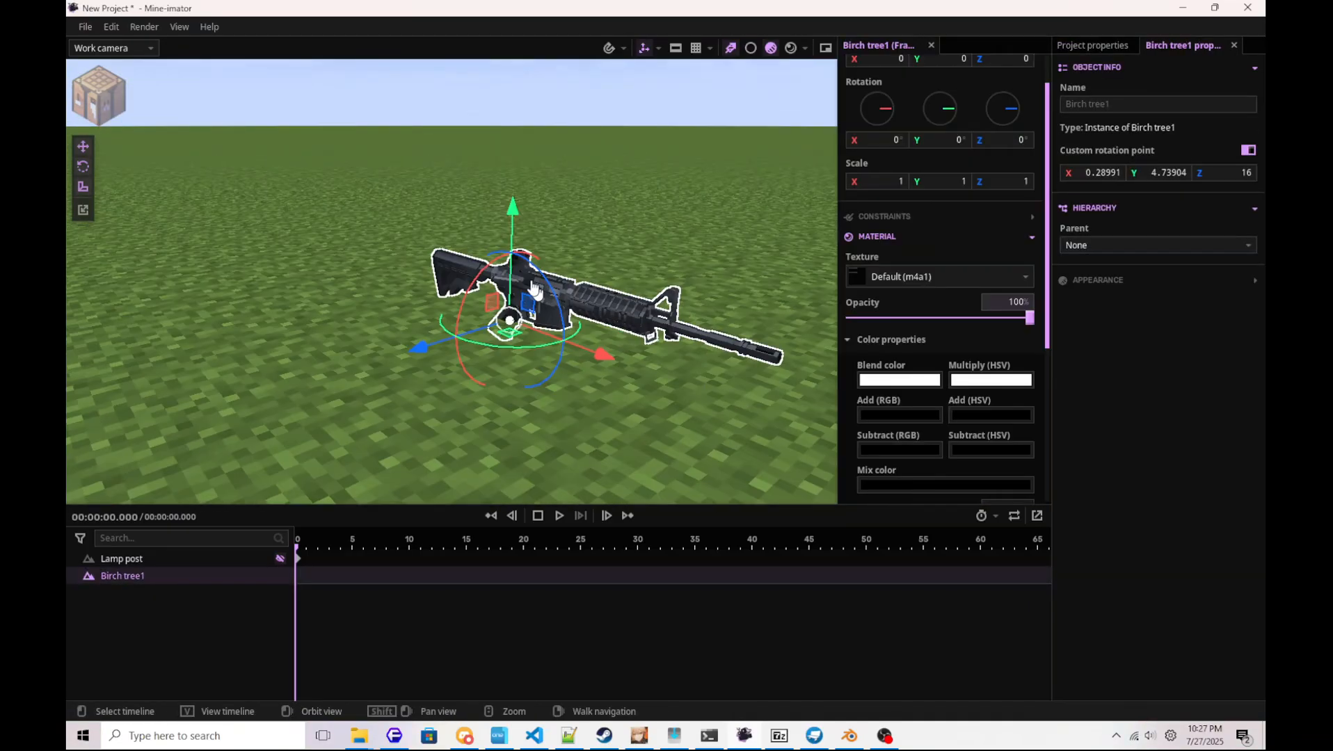
{"action": "left_click_drag", "start_coordinate": [513, 265], "coordinate": [508, 163]}
{"action": "right_click_drag", "start_coordinate": [688, 389], "coordinate": [712, 373]}
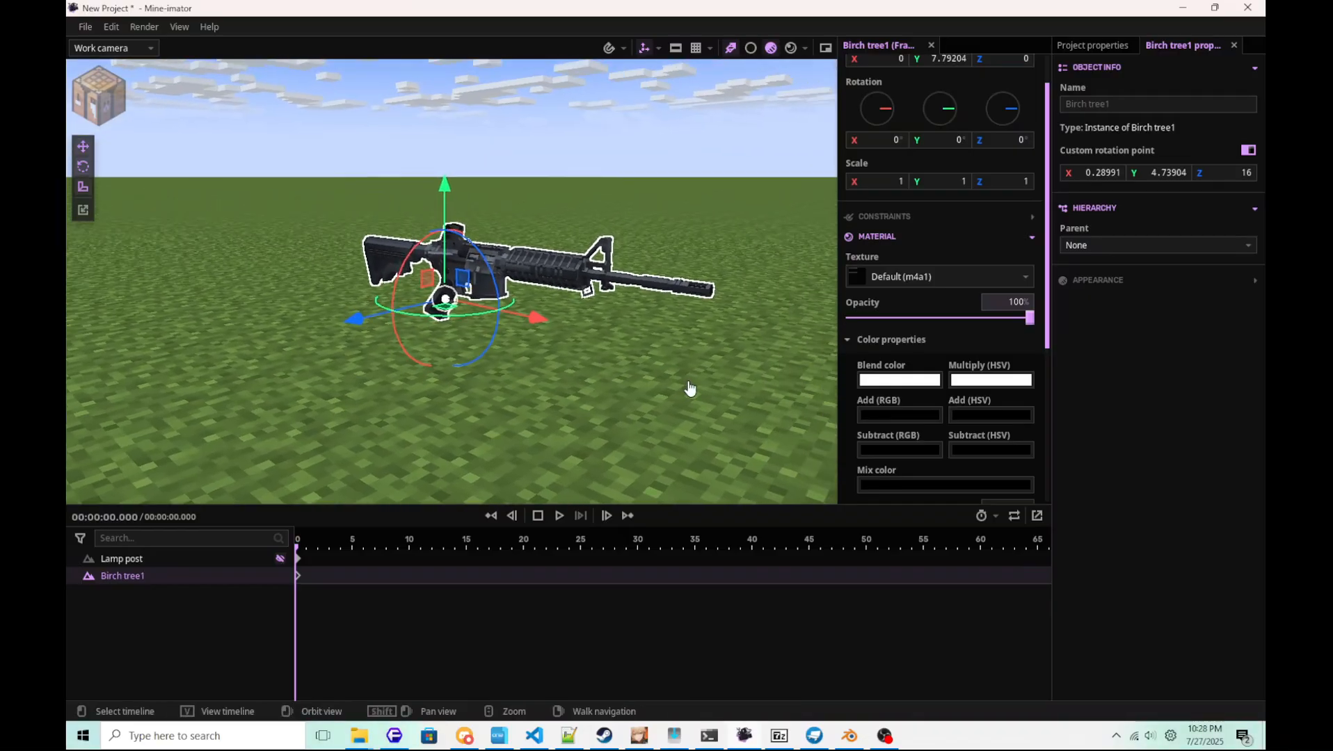
{"action": "key", "text": "ctrl+s"}
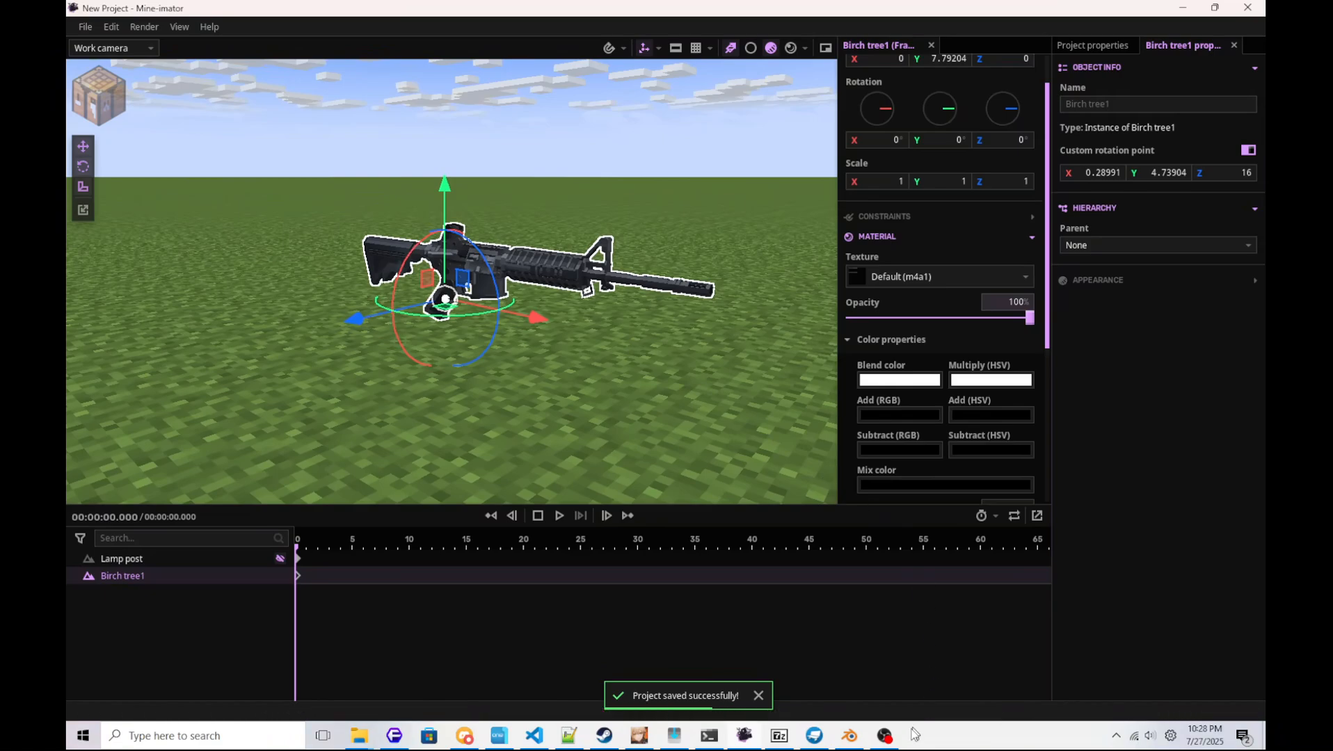